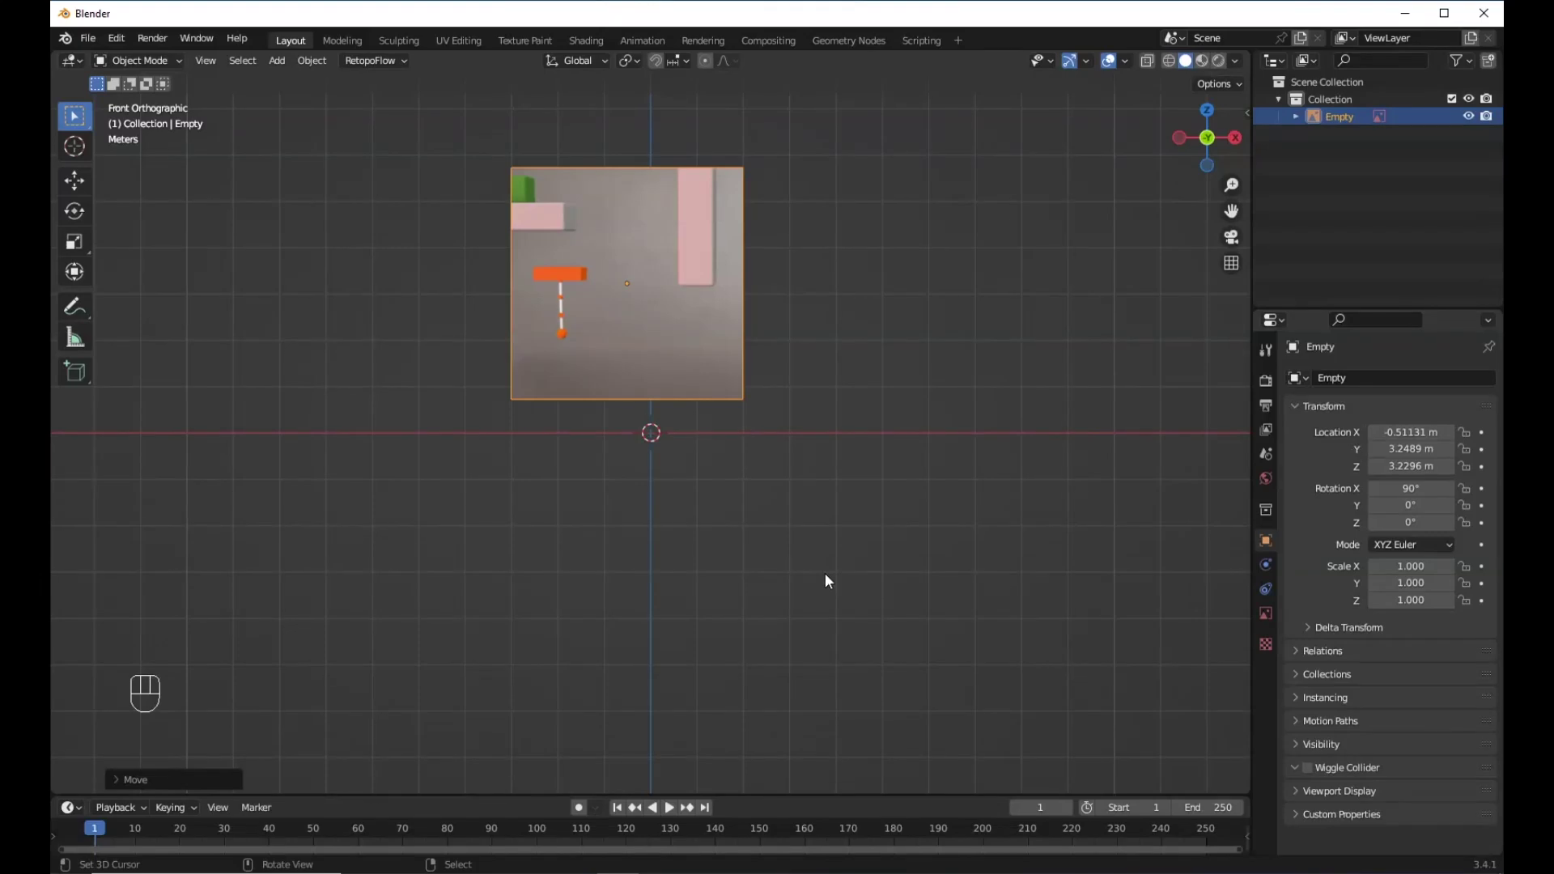
Add a cube at the origin and scale it down uniformly to about 0.43.
scroll(710, 434, "up", 3)
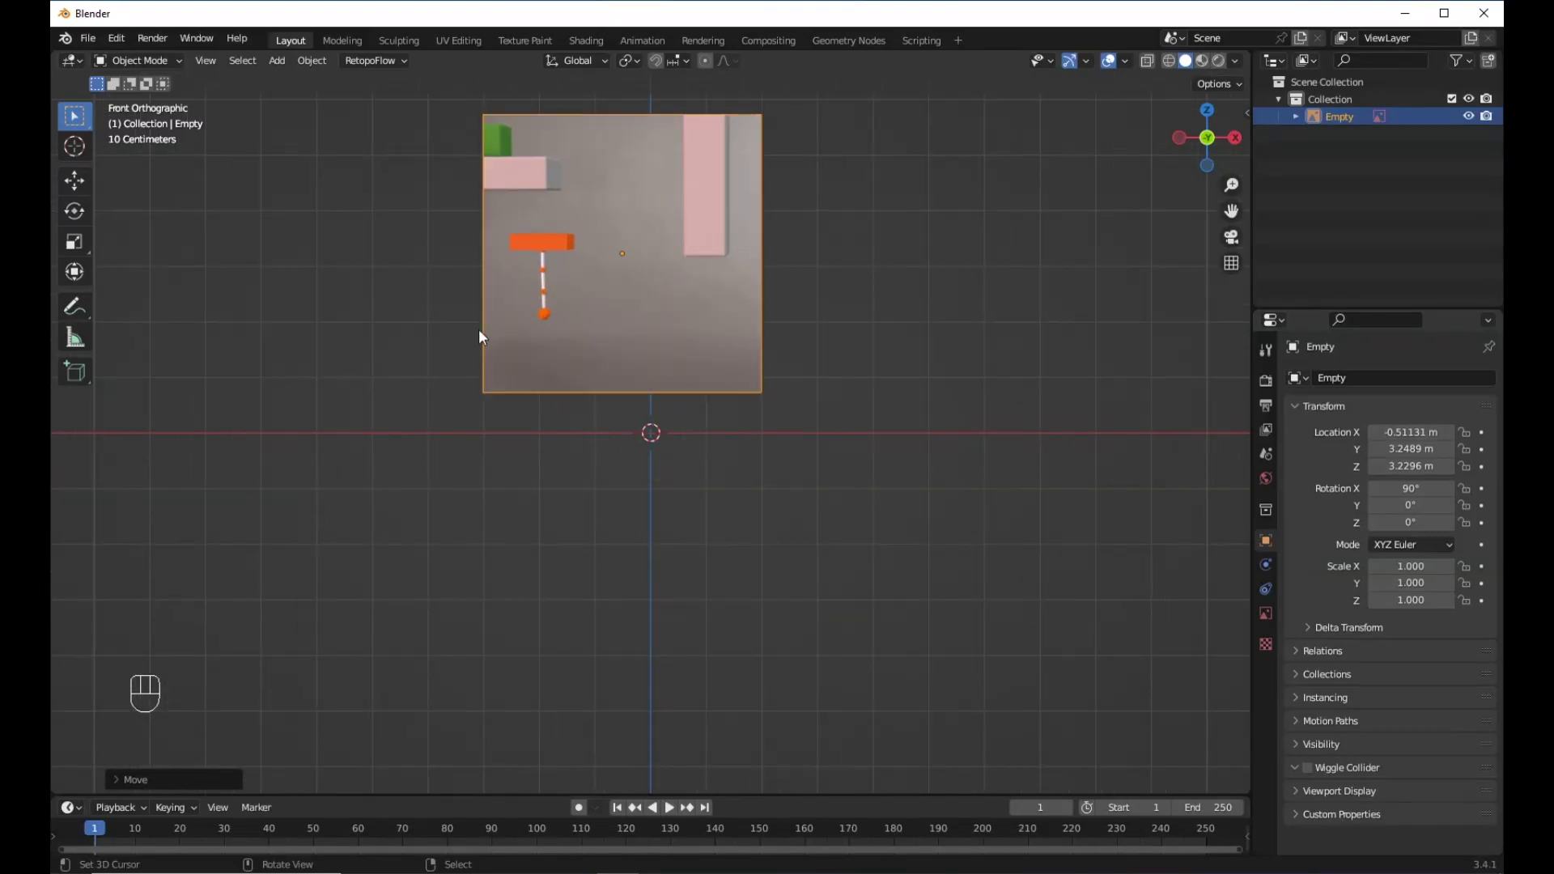
key("shift+a")
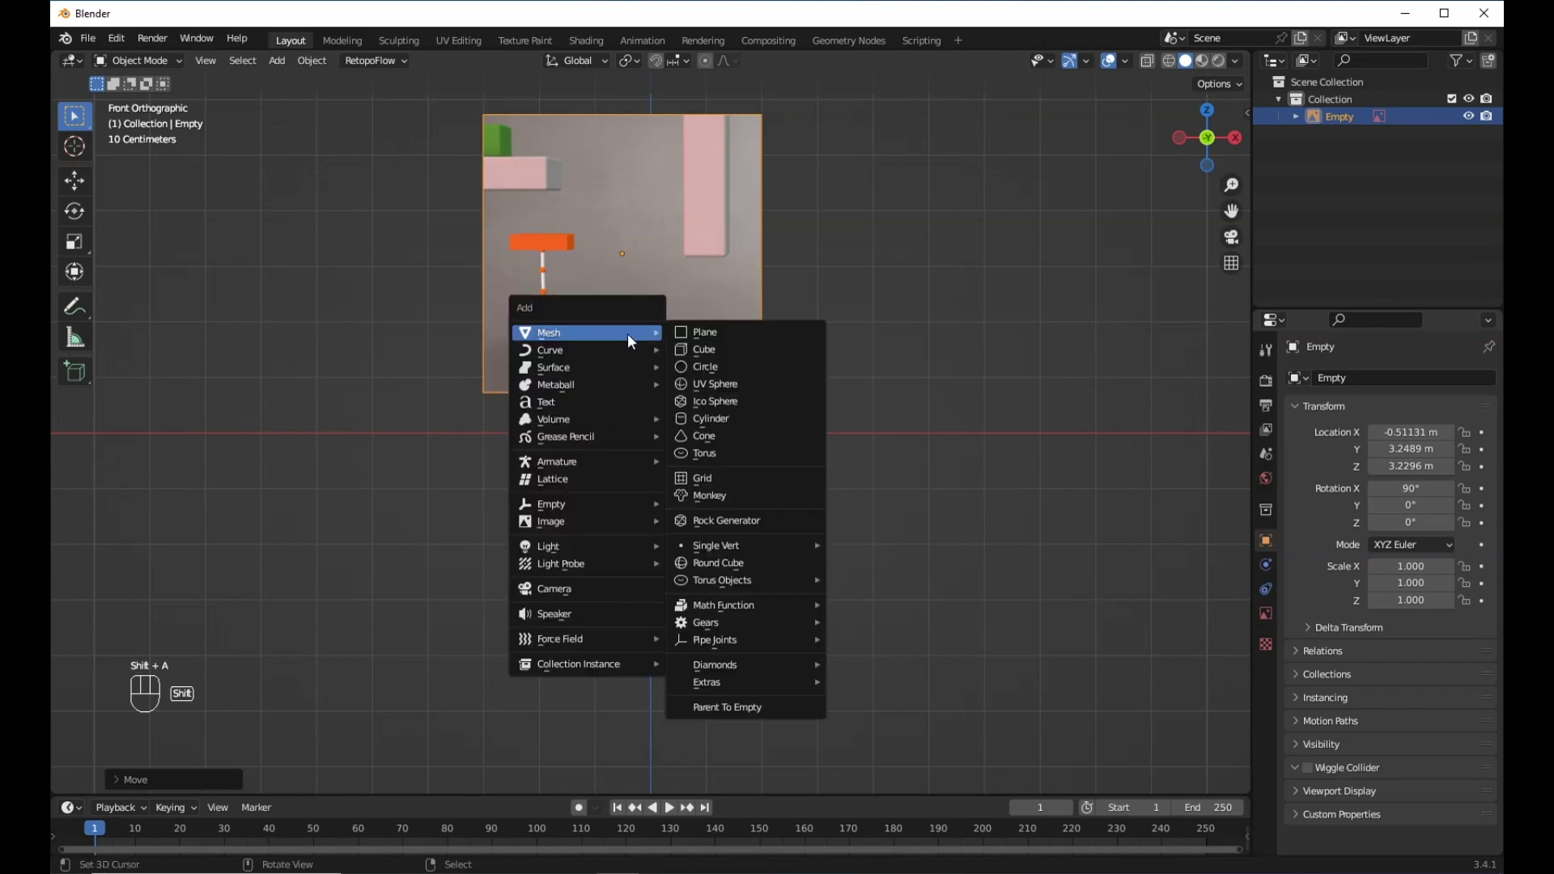
left_click(699, 349)
scroll(701, 361, "up", 5)
scroll(702, 364, "down", 4)
key("s")
left_click(756, 456)
Shape the cube into a flat block by scaling it to about 0.97 along X and 0.24 along Z.
middle_click_drag(759, 464, 725, 243)
key("s")
key("x")
left_click(796, 433)
key("s")
key("z")
left_click(673, 326)
middle_click_drag(673, 326, 789, 397)
scroll(788, 396, "up", 2)
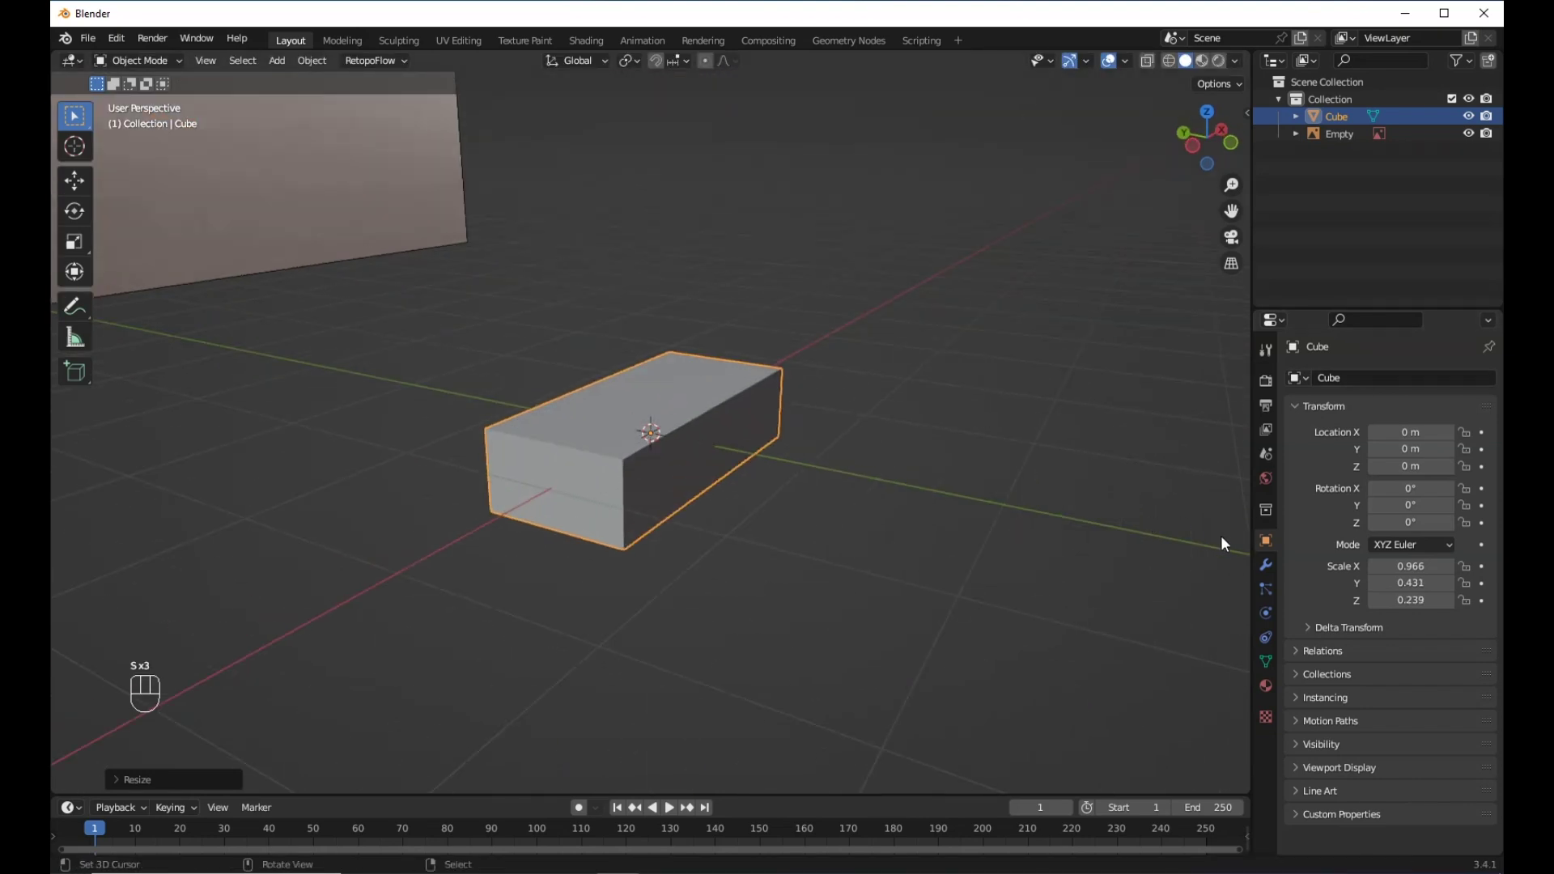
Add a Bevel modifier to the block with an amount of 0.16 m and 6 segments.
left_click(1266, 565)
left_click(1360, 377)
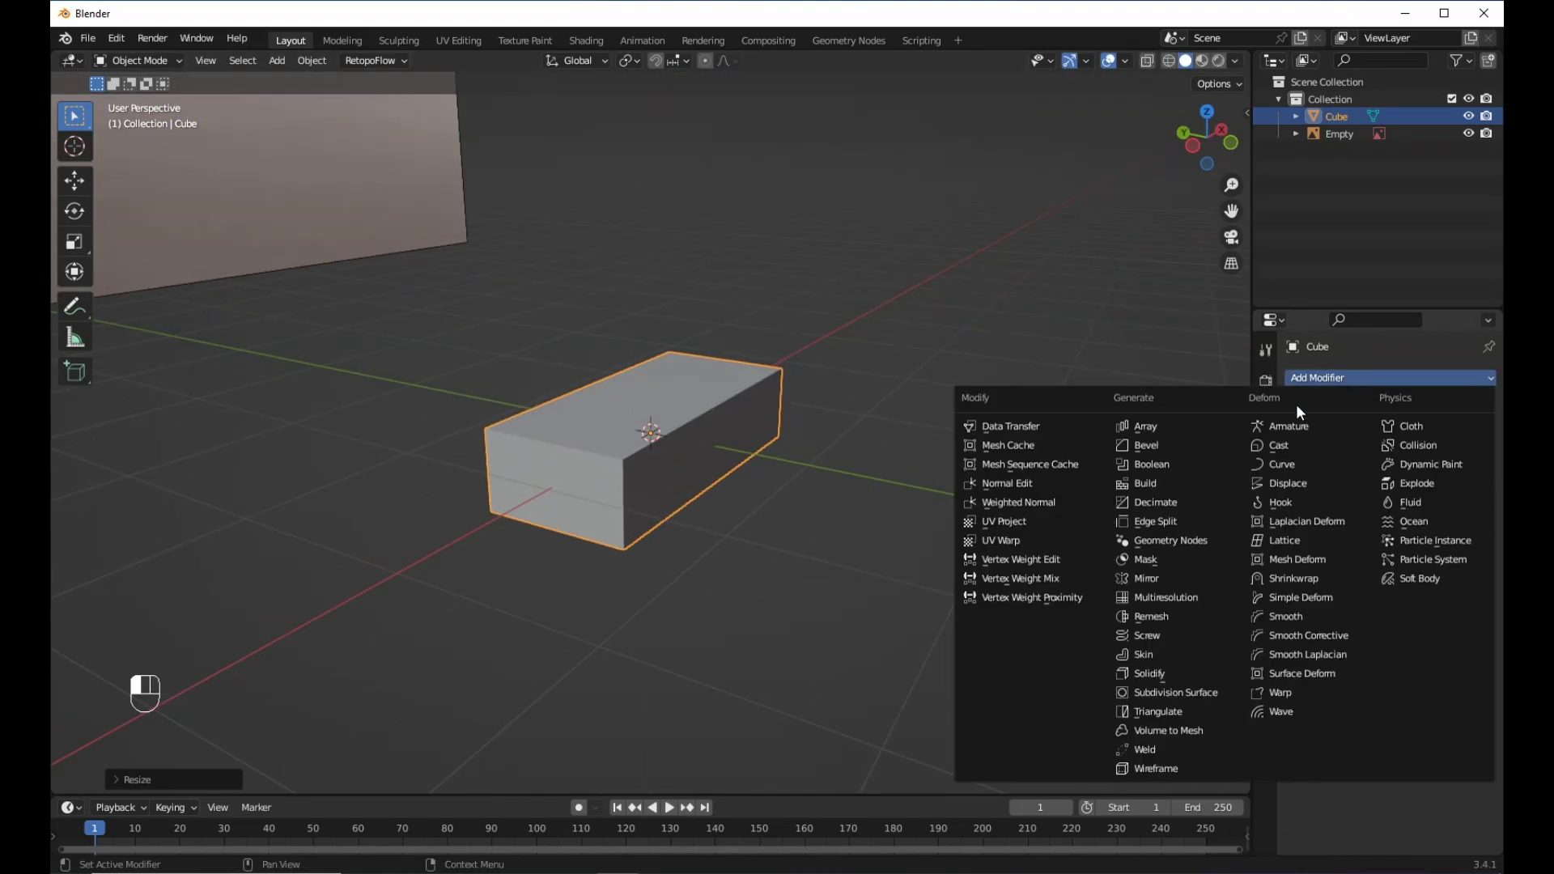
left_click(1174, 448)
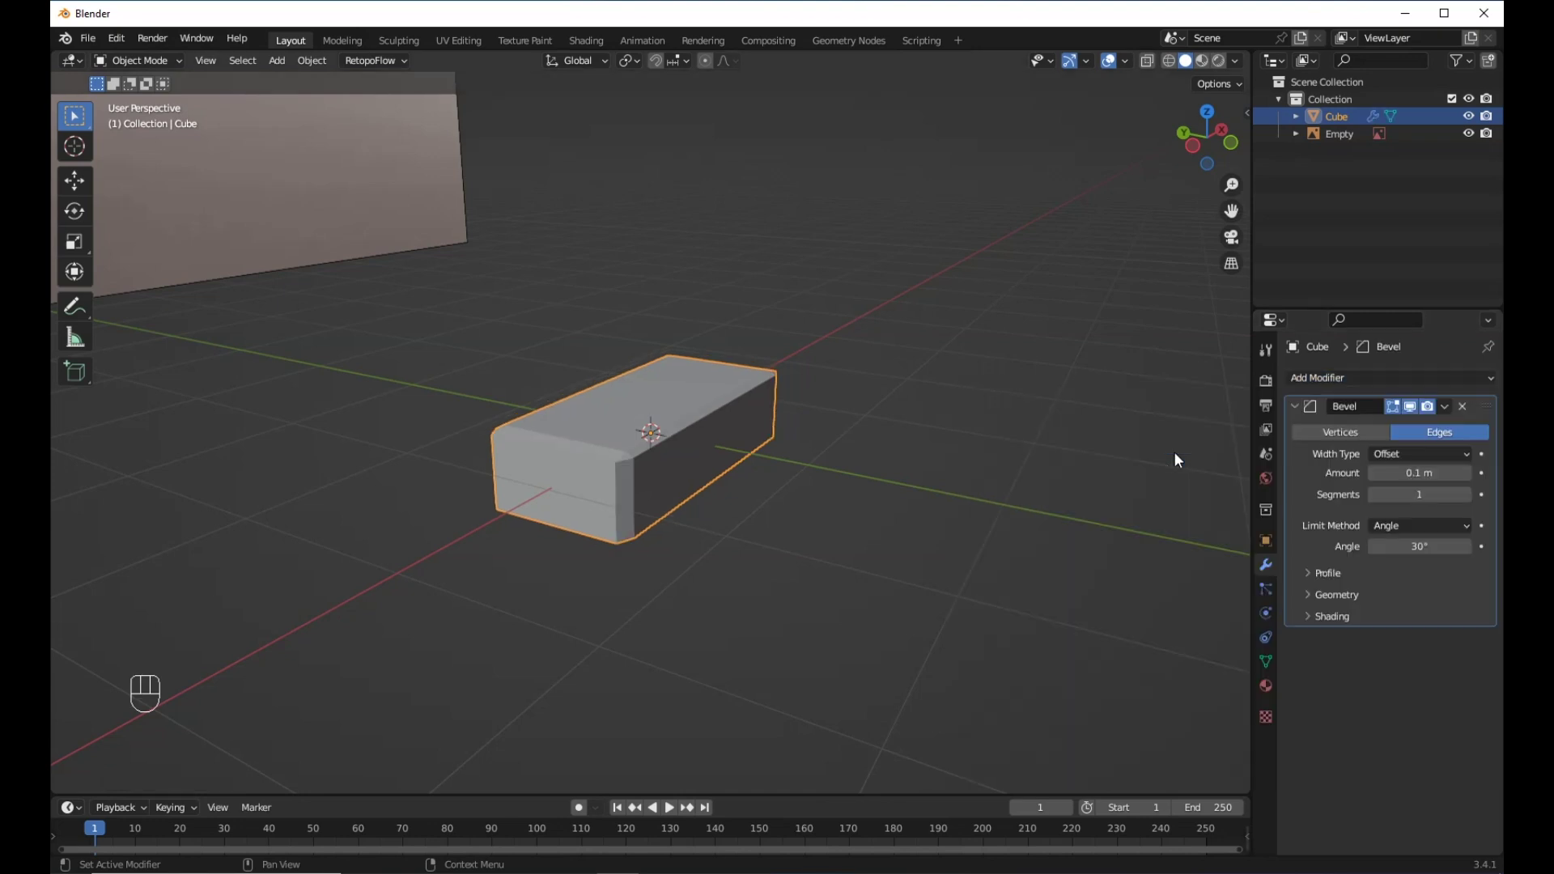
left_click_drag(1423, 475, 1431, 494)
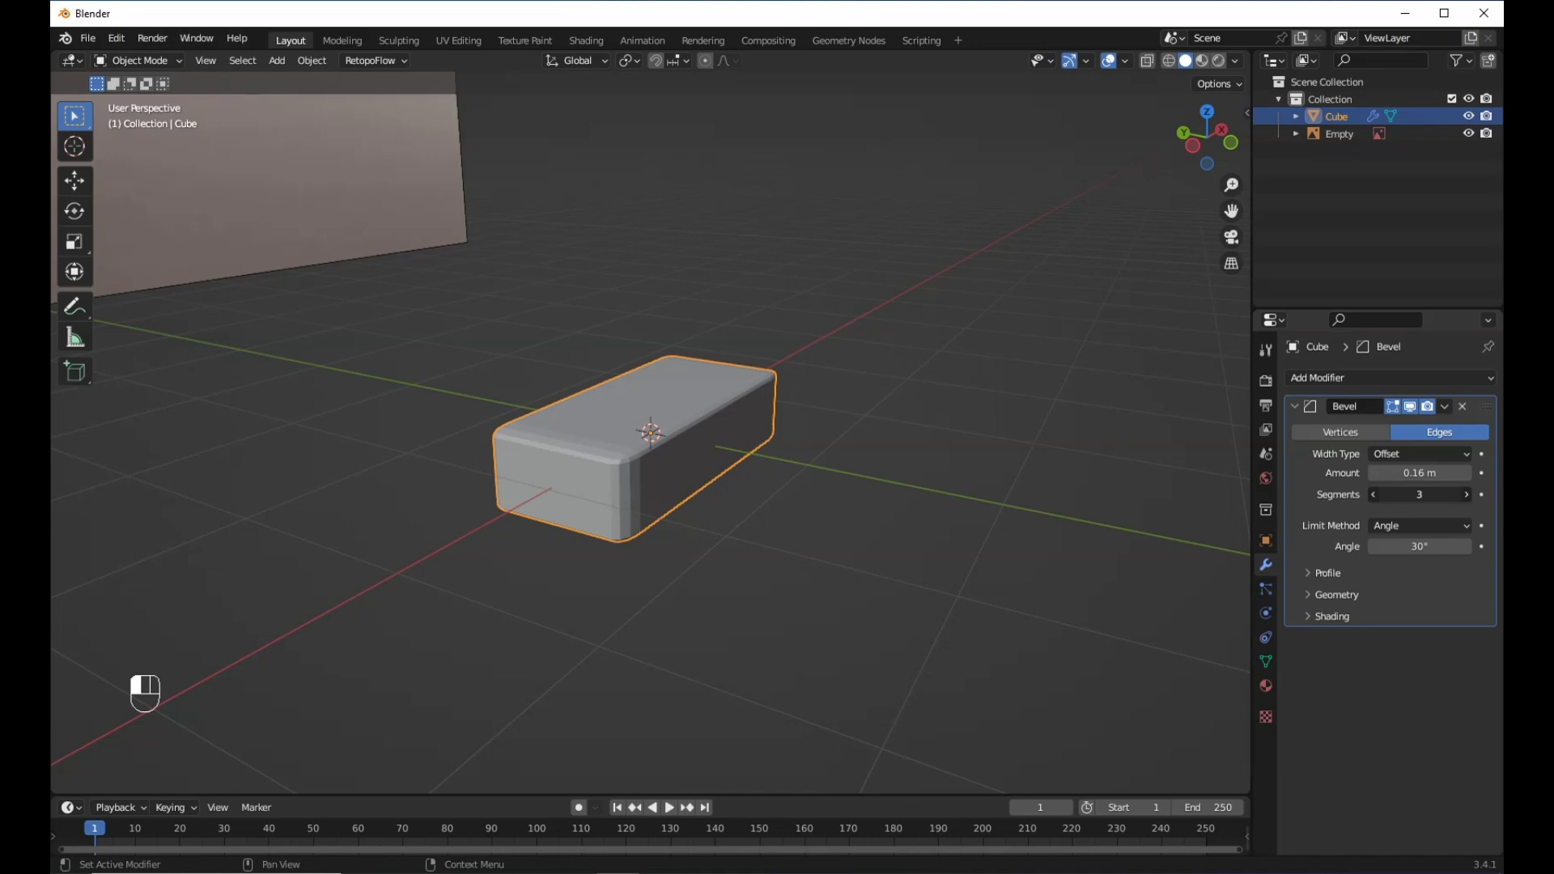
middle_click_drag(914, 499, 805, 500)
scroll(805, 500, "up", 2)
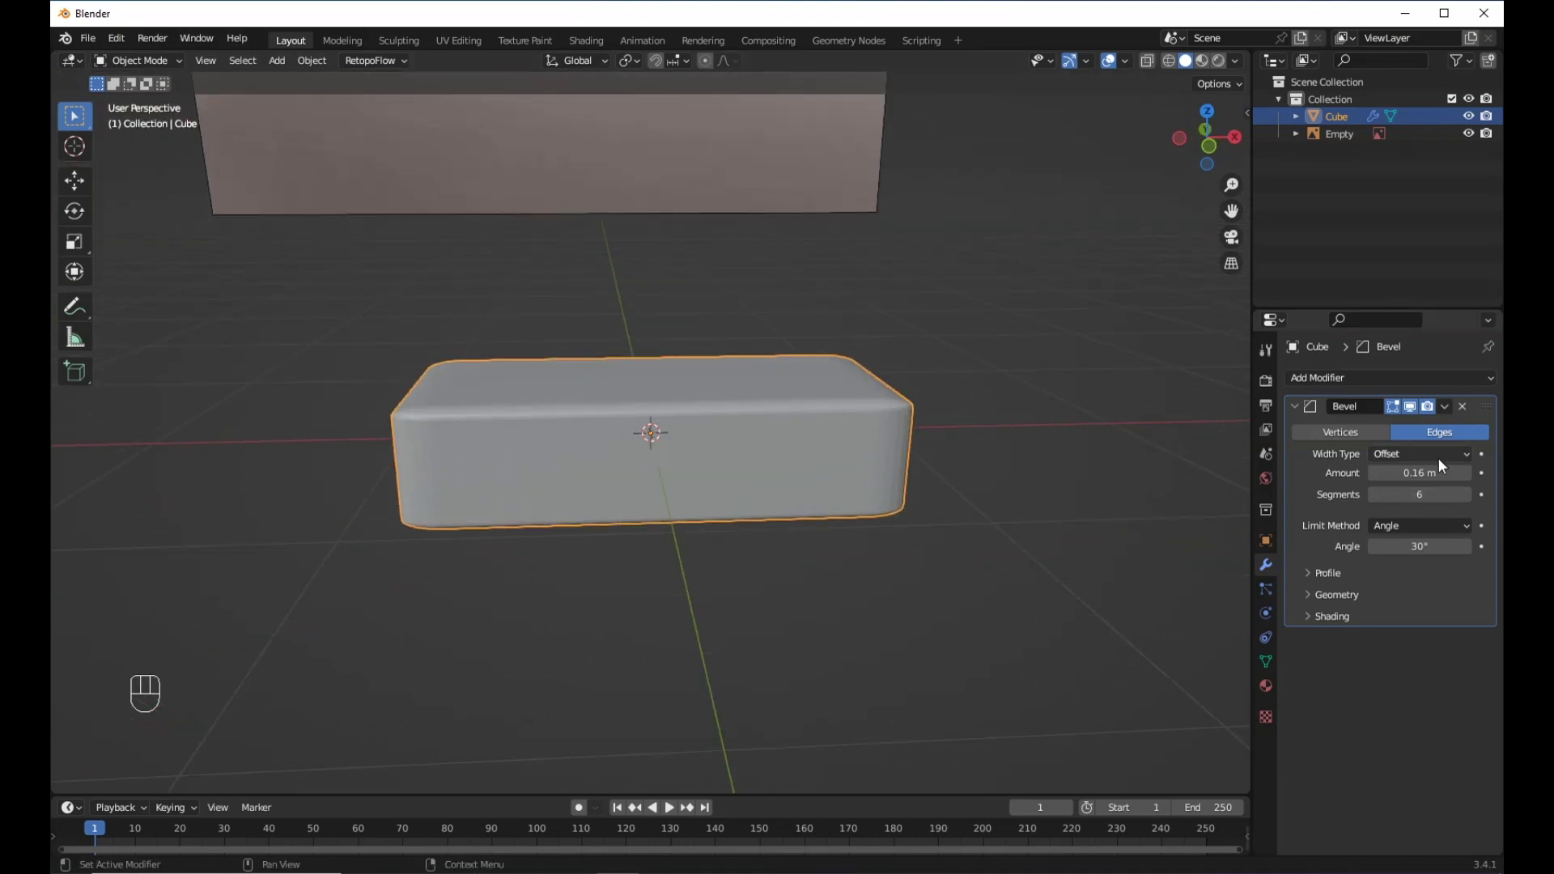
Set the bevel amount to 0.19 m and slightly adjust the block's overall size.
left_click_drag(1425, 476, 1430, 476)
scroll(842, 406, "down", 3)
middle_click_drag(842, 406, 827, 442)
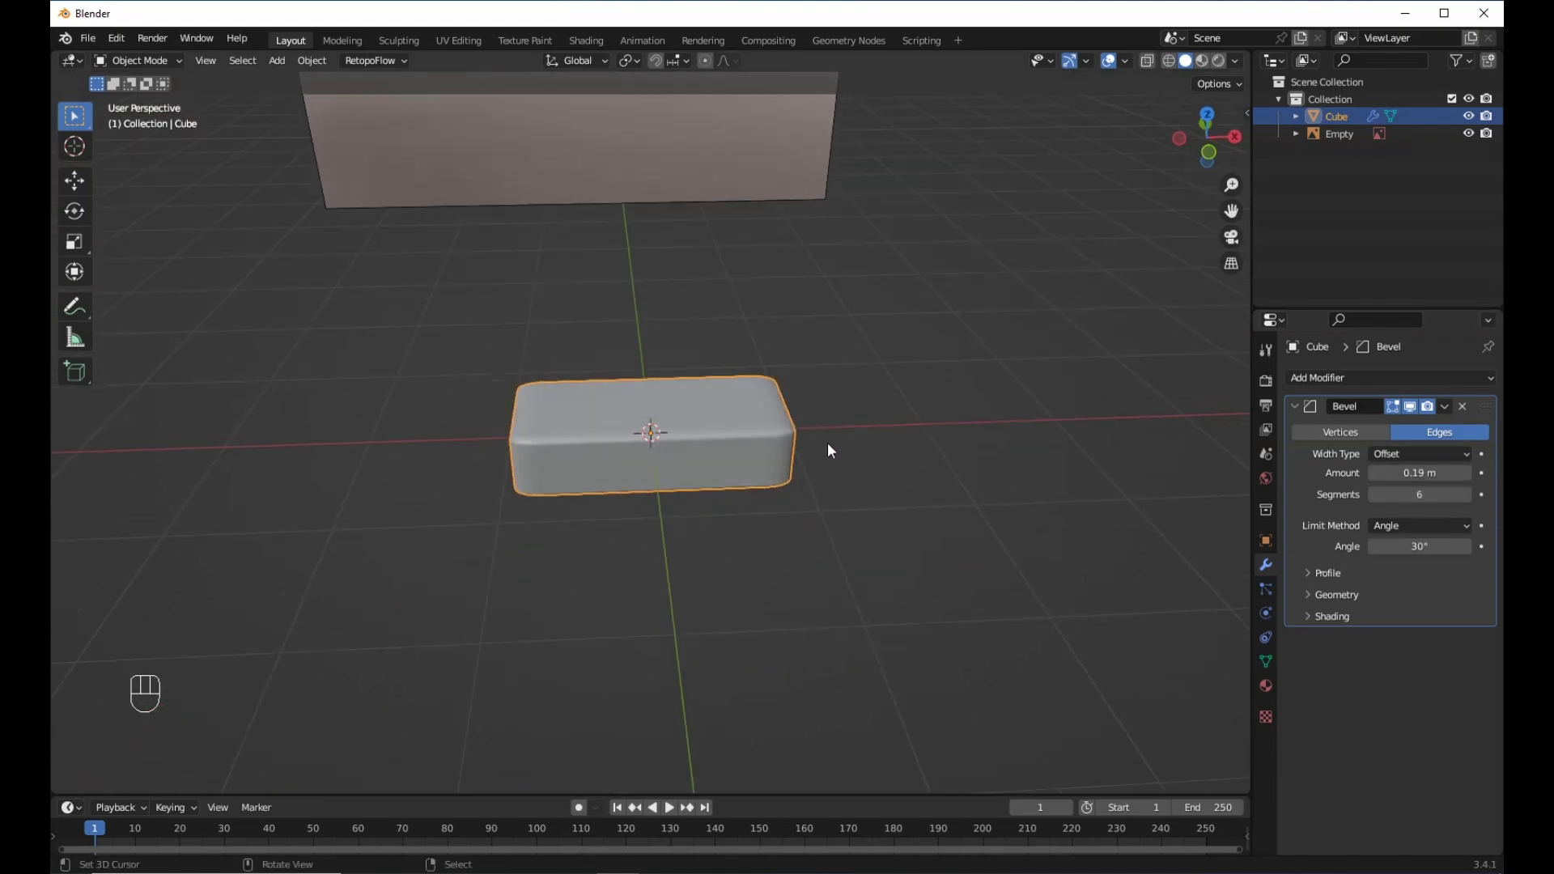
key("s")
left_click(804, 462)
In the front view, add a UV sphere at the origin and scale it down to less than half size.
key("KP_1")
scroll(471, 171, "down", 4)
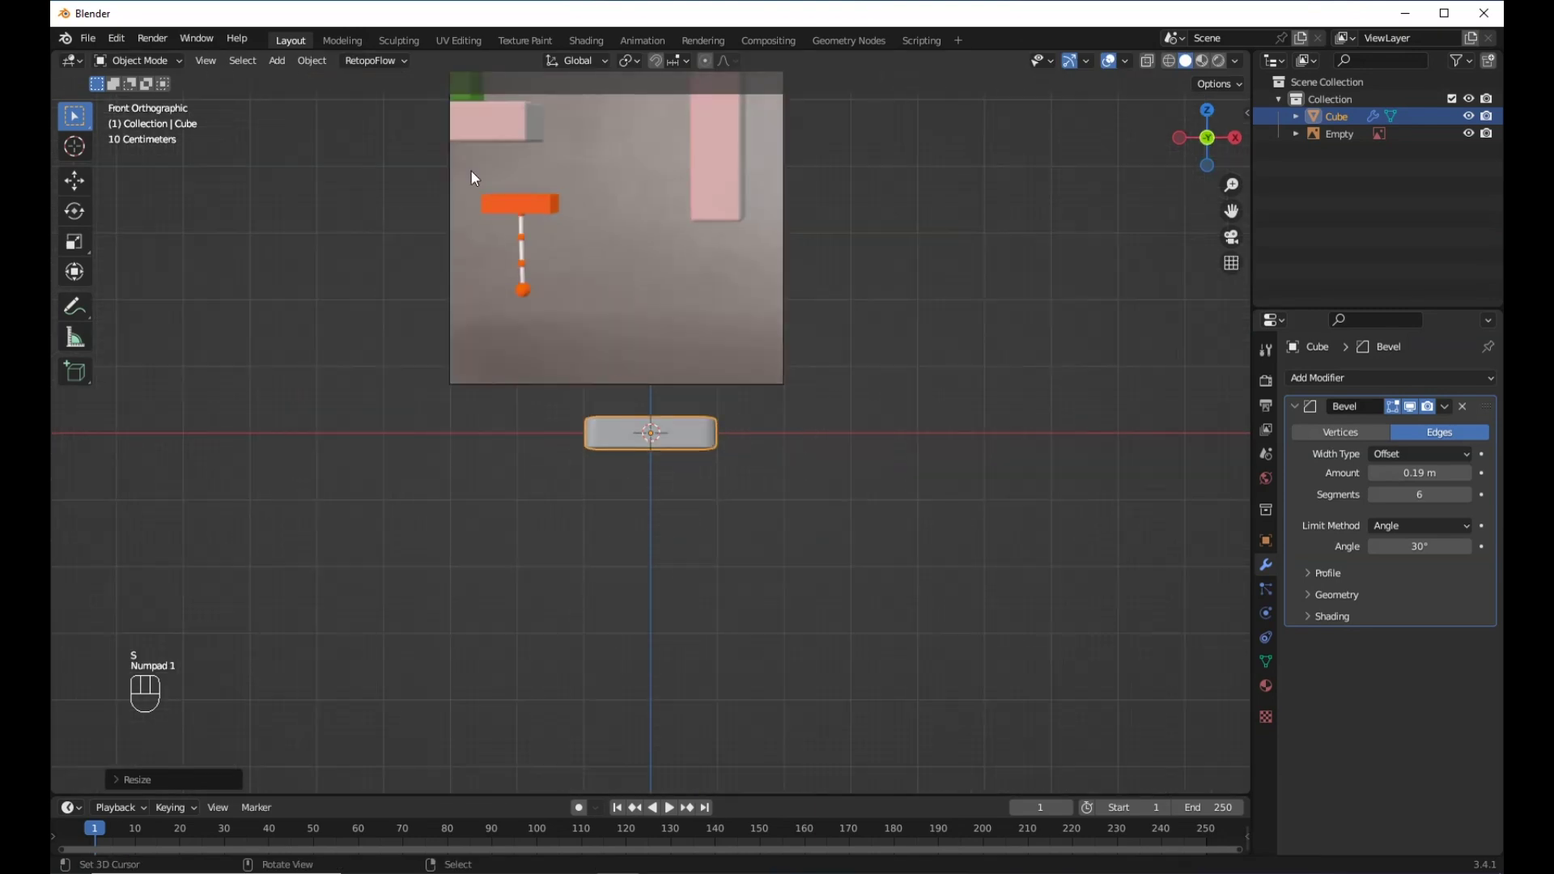
scroll(516, 234, "up", 3)
key("shift+a")
mouse_move(620, 275)
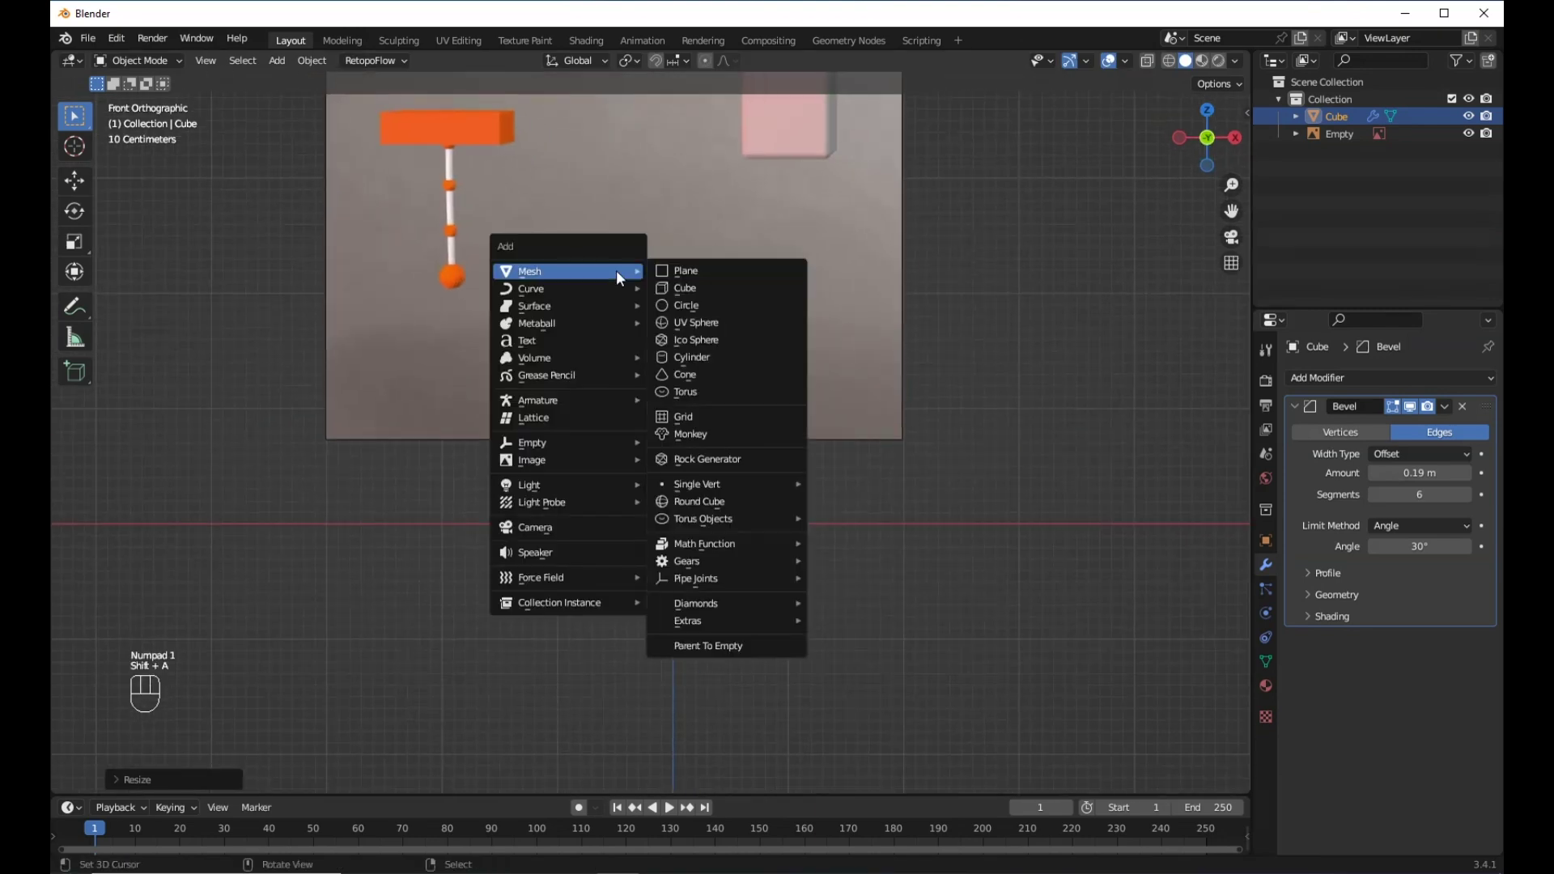
left_click(696, 326)
scroll(929, 492, "up", 4)
key("s")
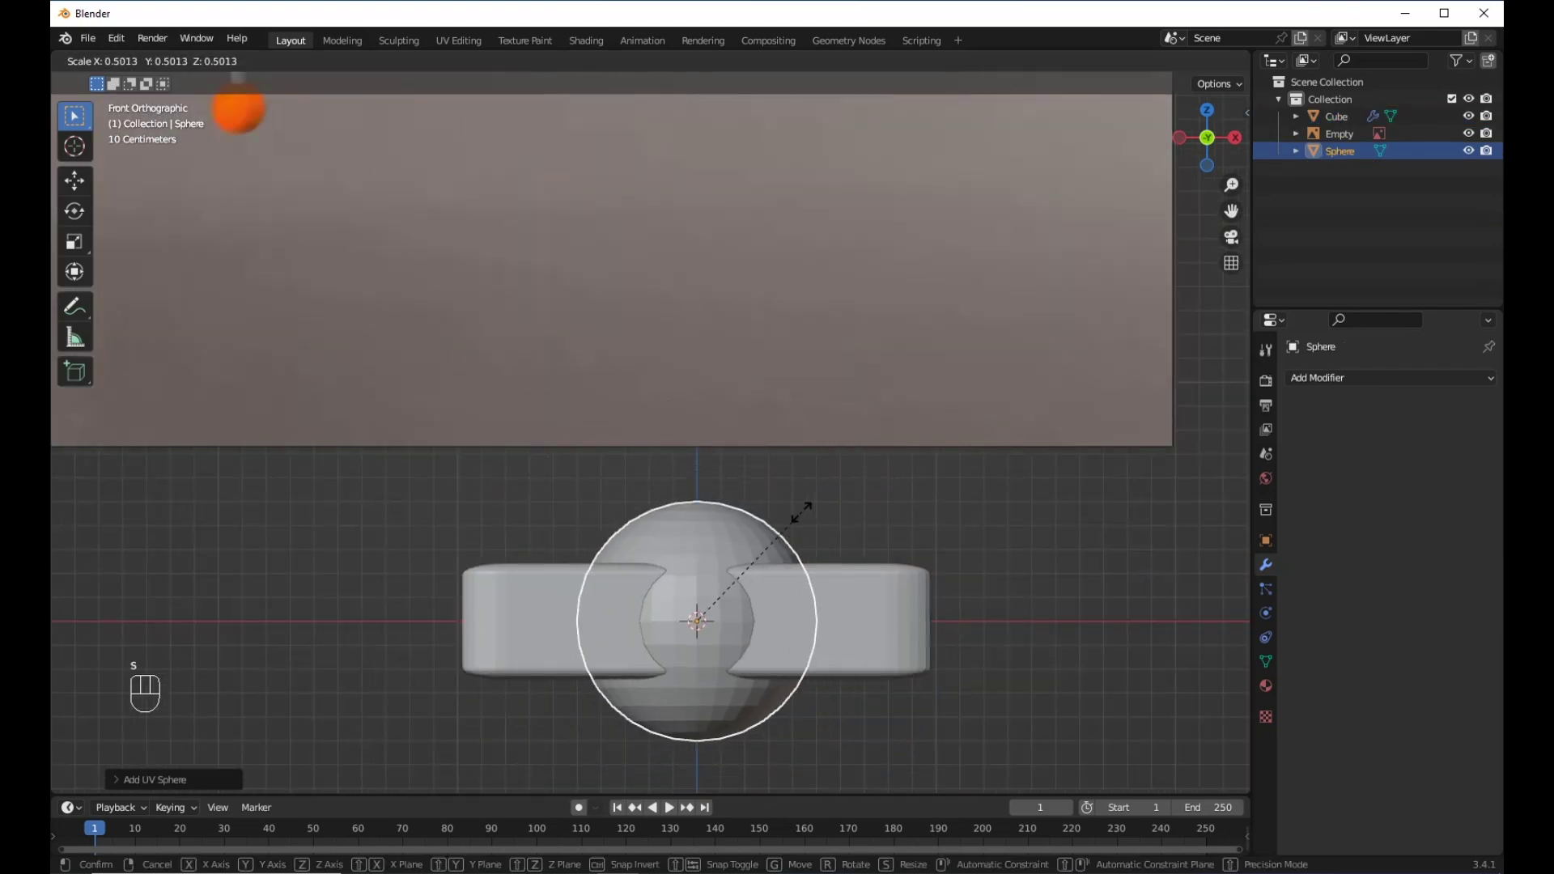
left_click(773, 525)
Scale the sphere by about 0.44 and position it along Z directly beneath the block.
middle_click_drag(737, 603, 704, 450, "shift")
key("g")
key("z")
left_click(707, 580)
key("s")
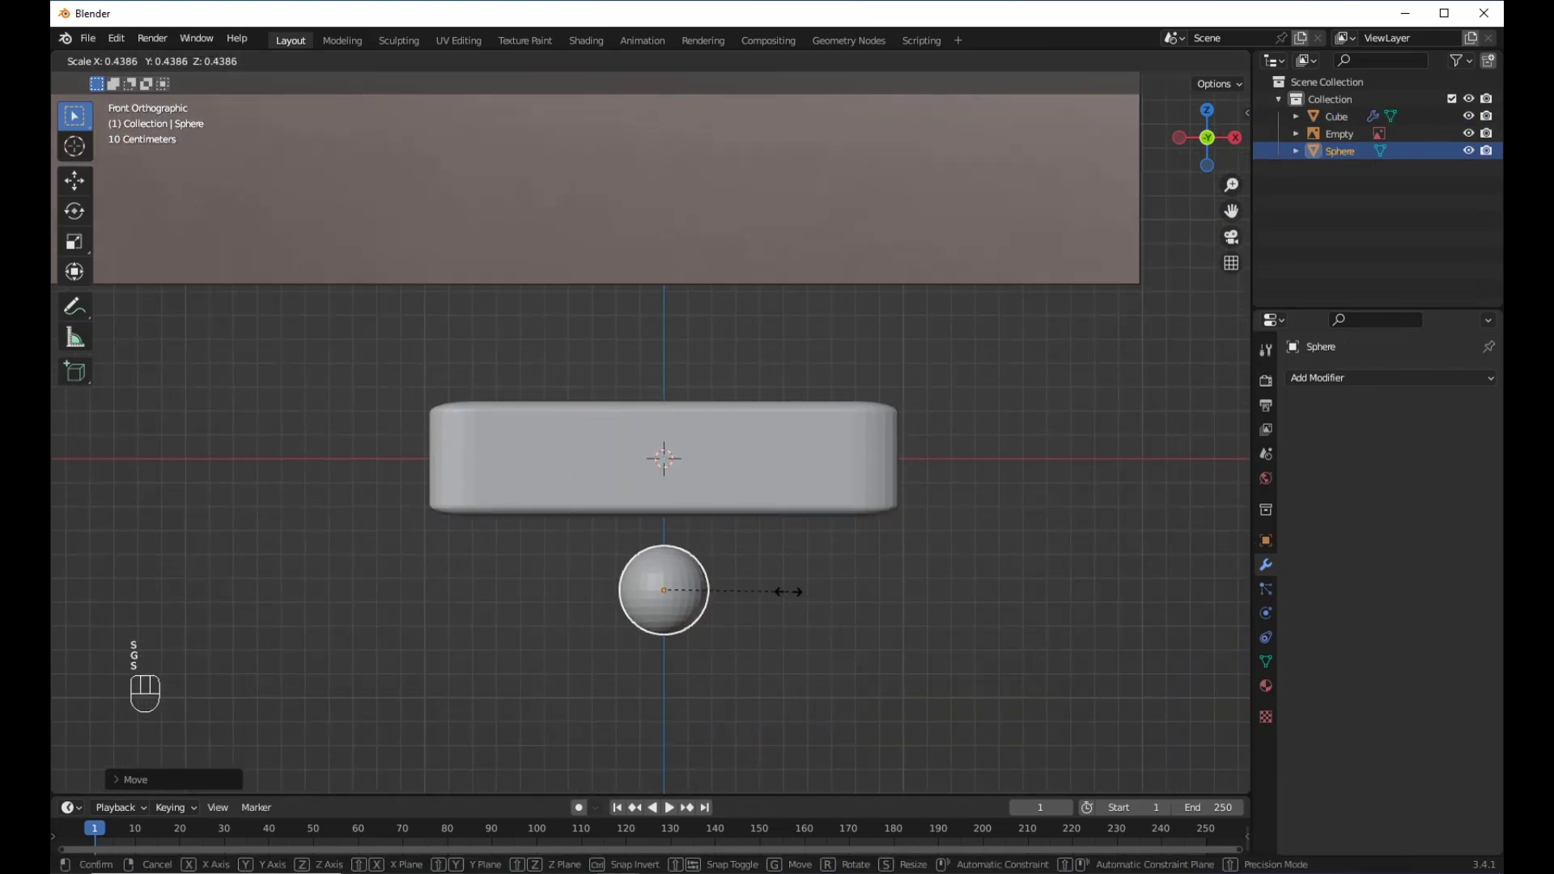
left_click(789, 591)
middle_click_drag(713, 594, 717, 494, "shift")
key("g")
key("z")
left_click(718, 456)
Shrink the sphere further and raise it along Z until it is partly embedded in the block's underside.
scroll(562, 362, "down", 6)
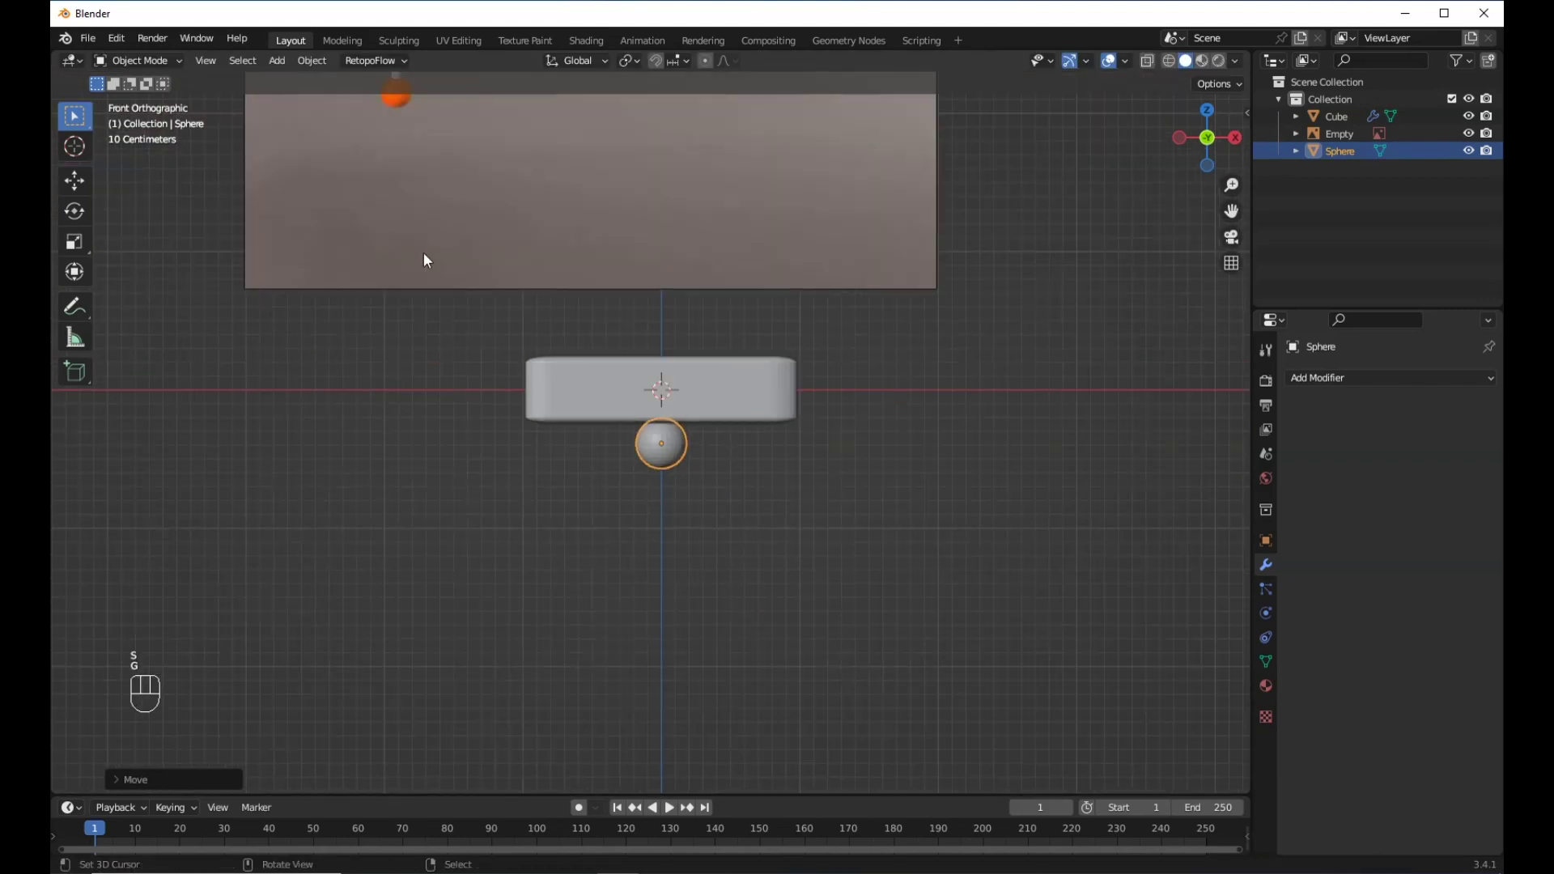
middle_click_drag(540, 231, 536, 259, "shift")
scroll(559, 279, "up", 2)
key("s")
left_click(787, 516)
scroll(787, 516, "up", 2)
key("g")
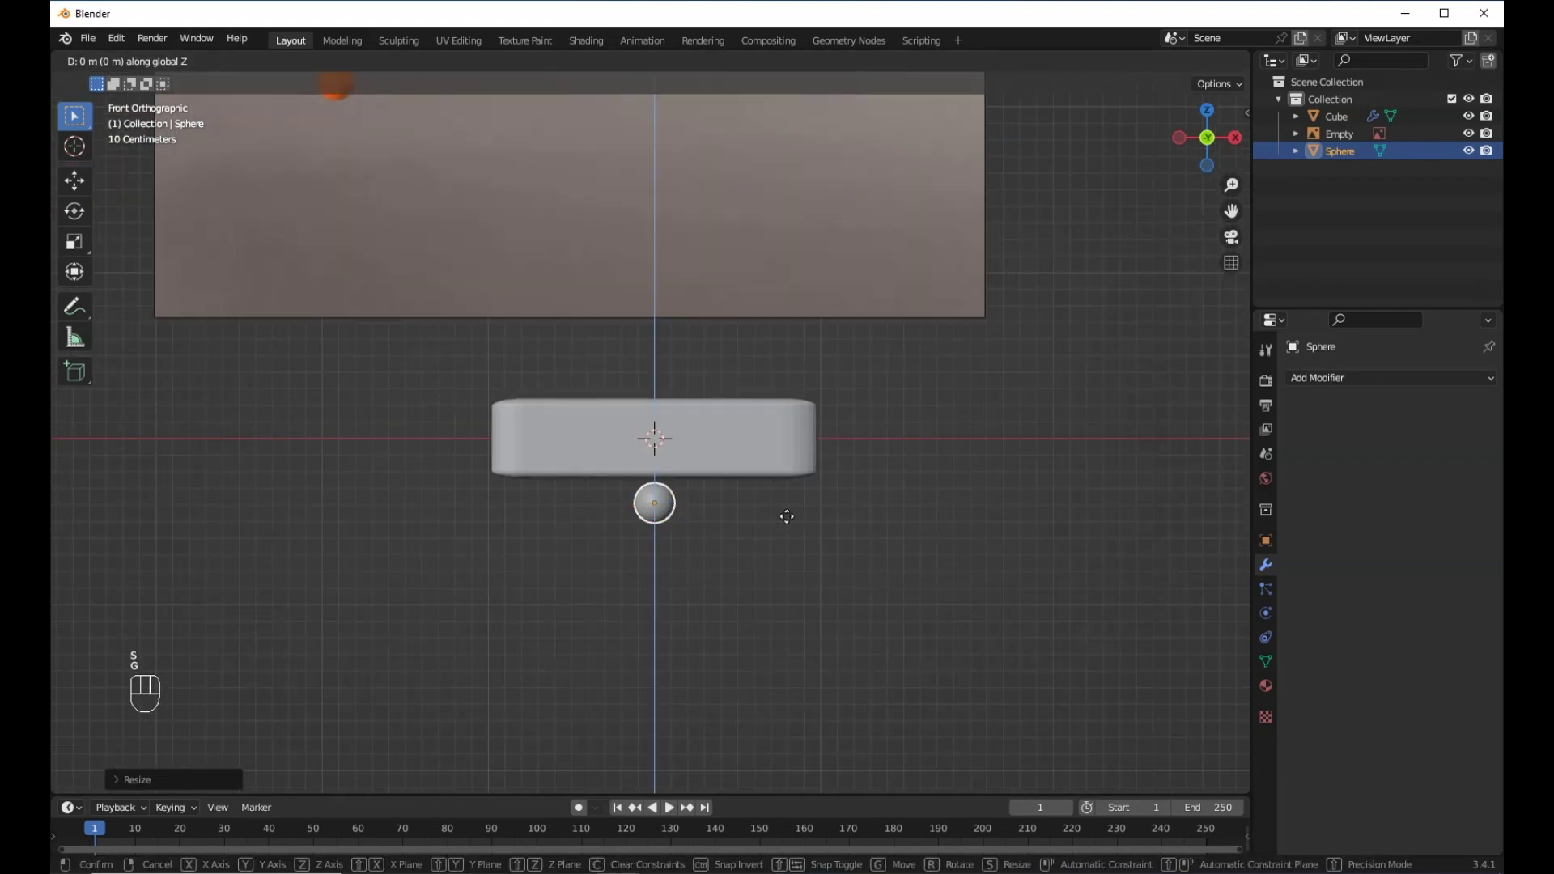
left_click(790, 502)
key("s")
left_click(779, 495)
key("g")
key("z")
left_click(775, 487)
Add a cylinder at the origin and scale it down to a small size.
scroll(774, 487, "up", 3)
key("shift+a")
mouse_move(552, 284)
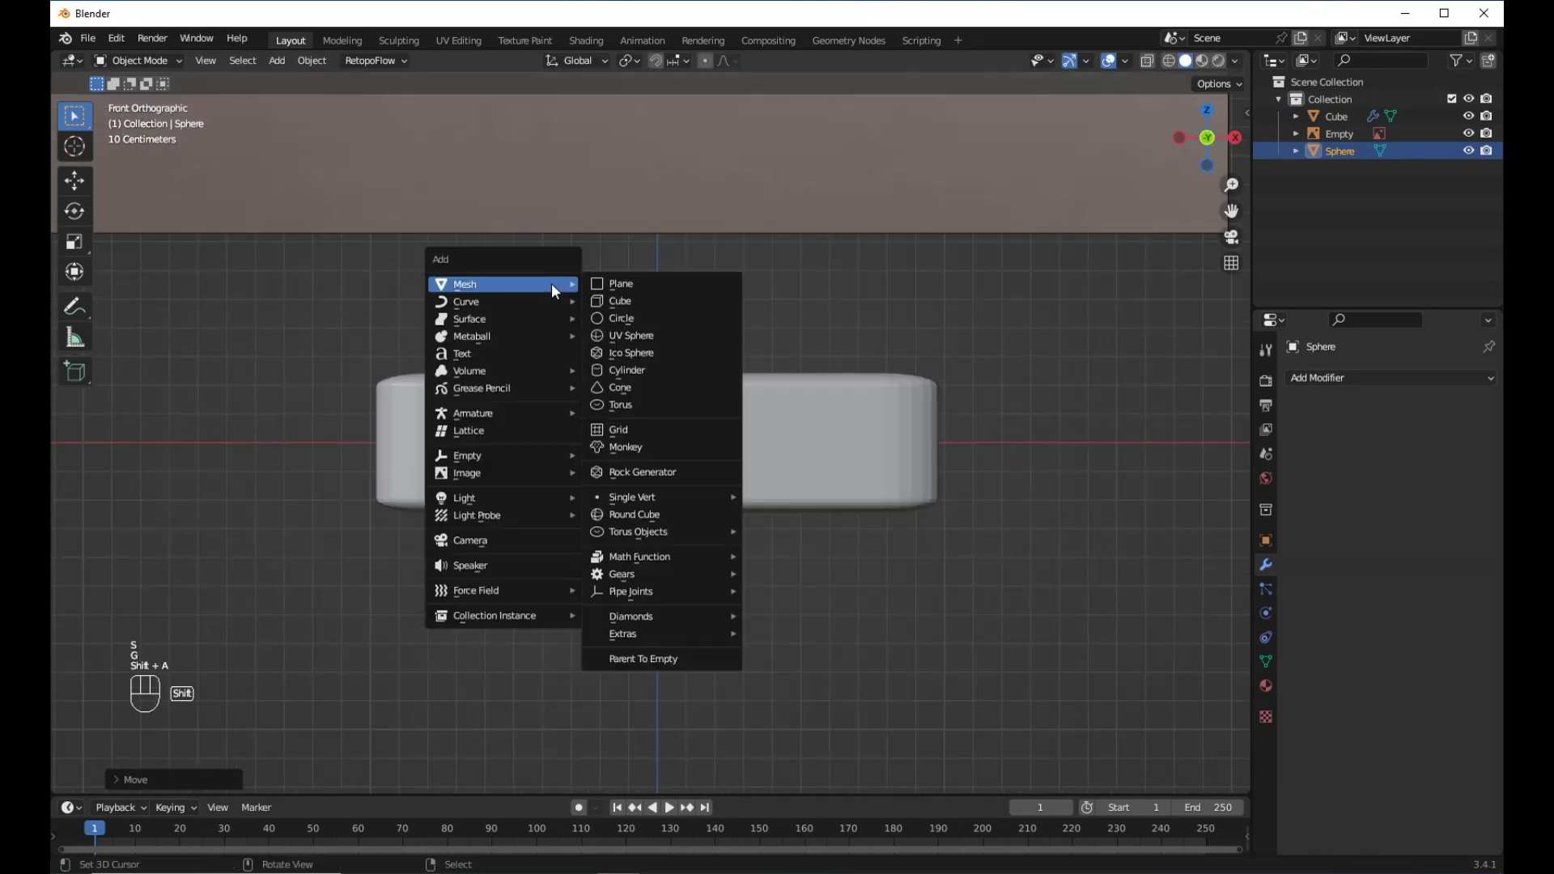
left_click(632, 373)
key("s")
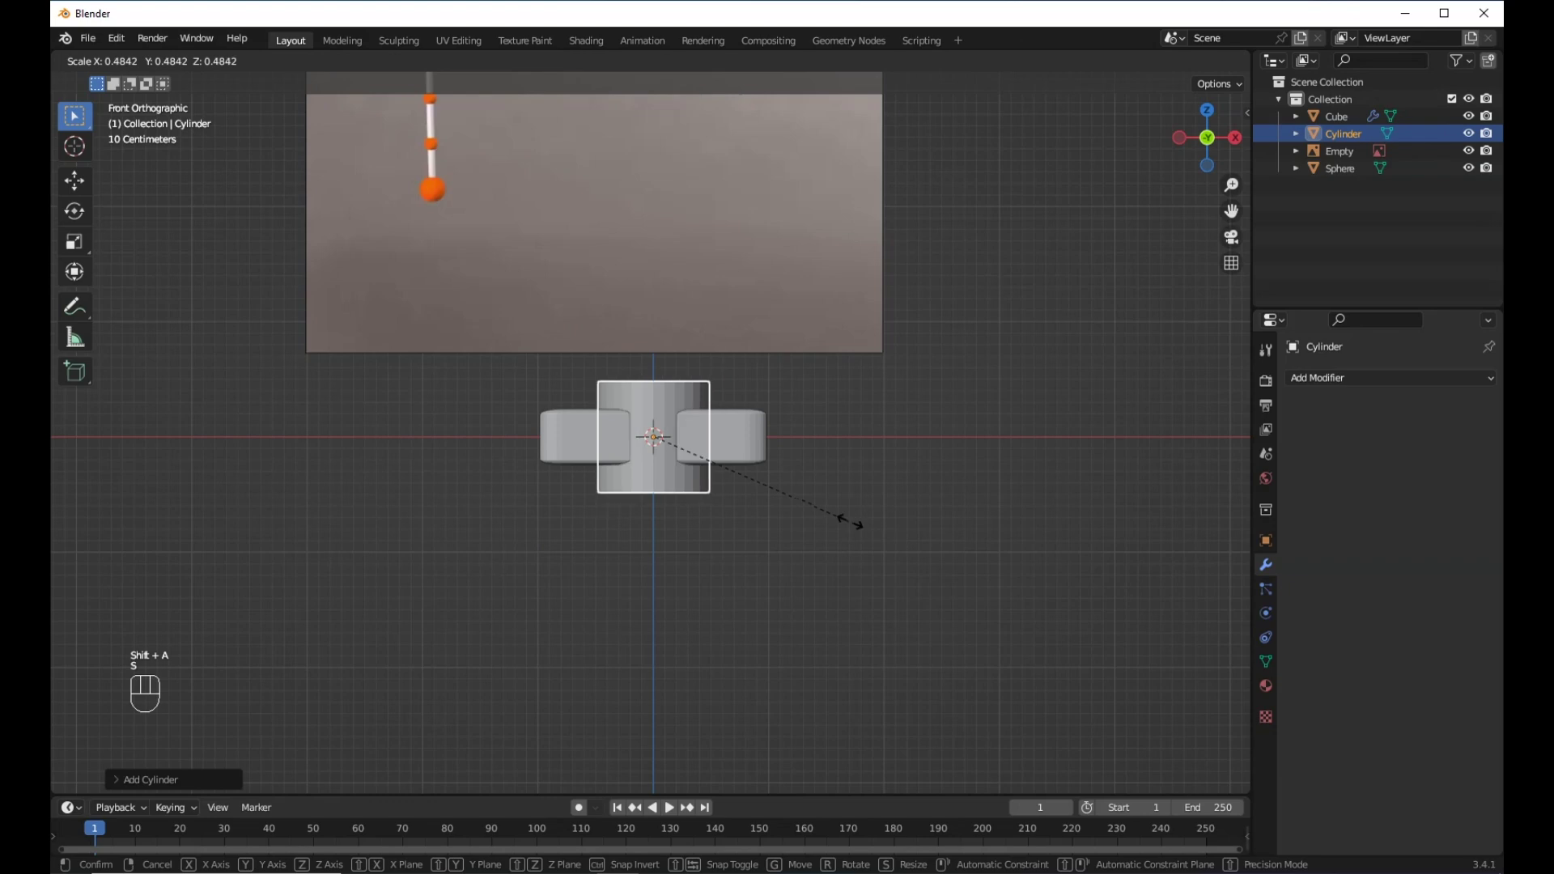
left_click(711, 460)
Place the cylinder below the sphere and shape it into a thin rod stretched along Z.
key("g")
left_click(717, 560)
key("s")
left_click(752, 522)
key("s")
key("z")
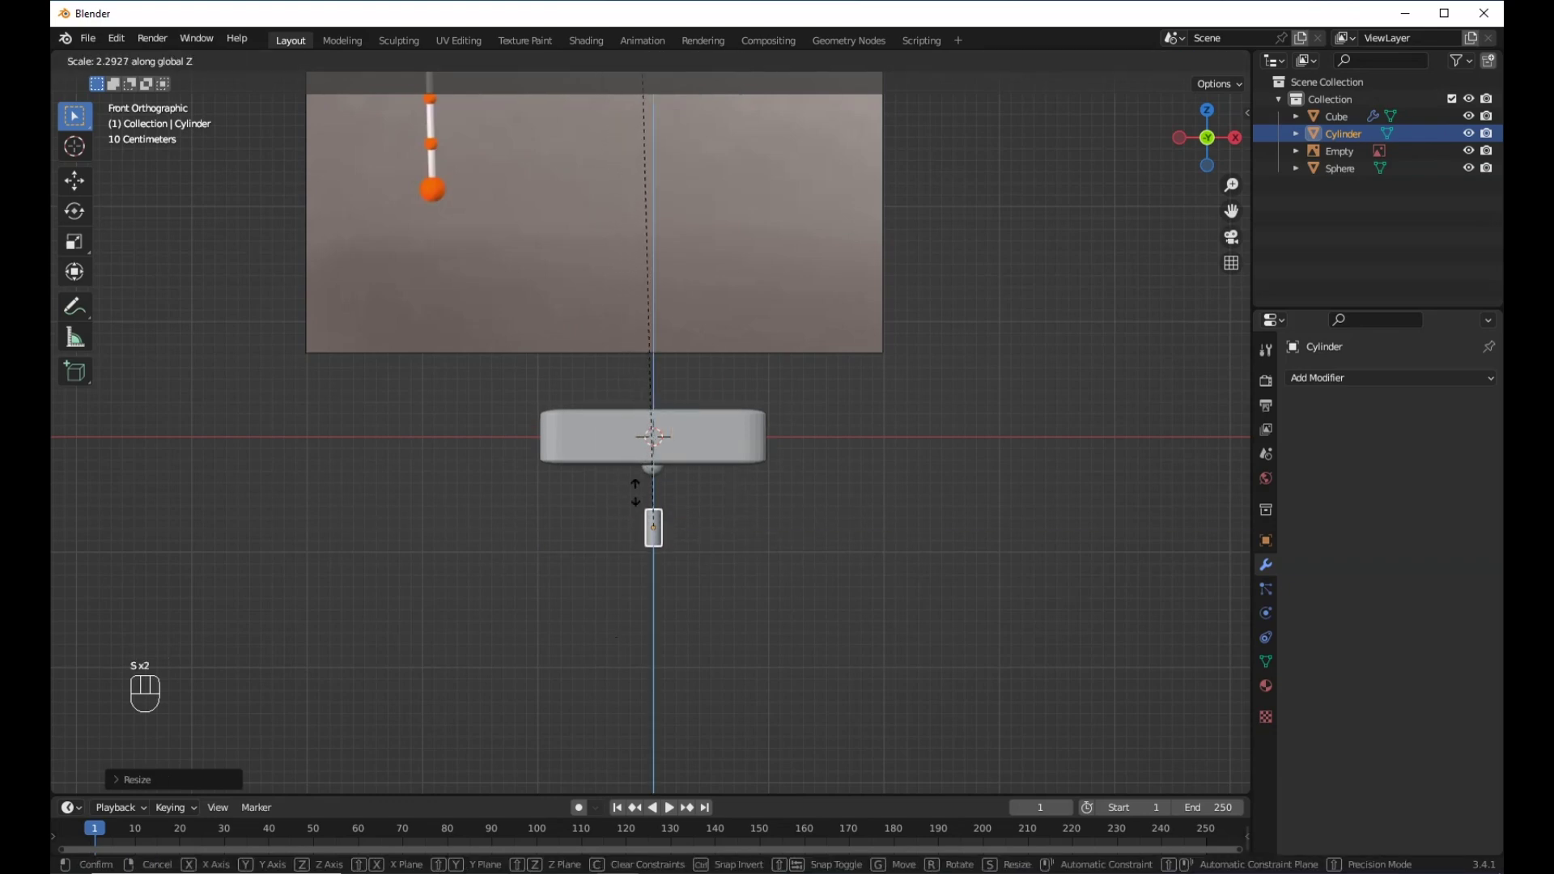
left_click(656, 142)
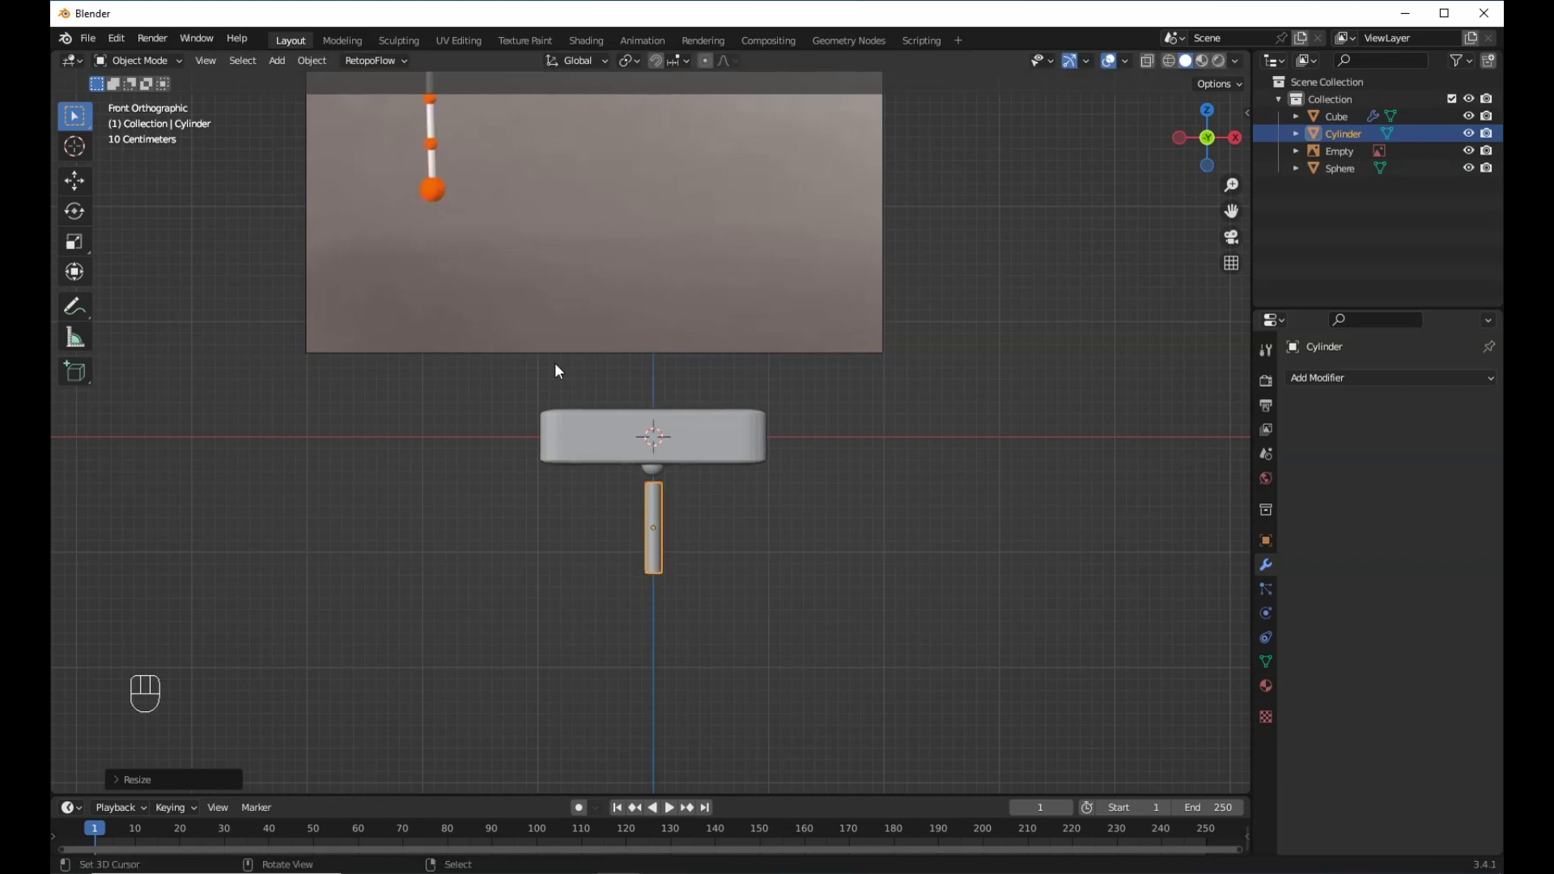
Shrink the rod slightly and raise it along Z so its top meets the sphere under the block.
key("g")
key("z")
left_click(744, 402)
key("s")
left_click(785, 457)
key("g")
key("z")
left_click(776, 445)
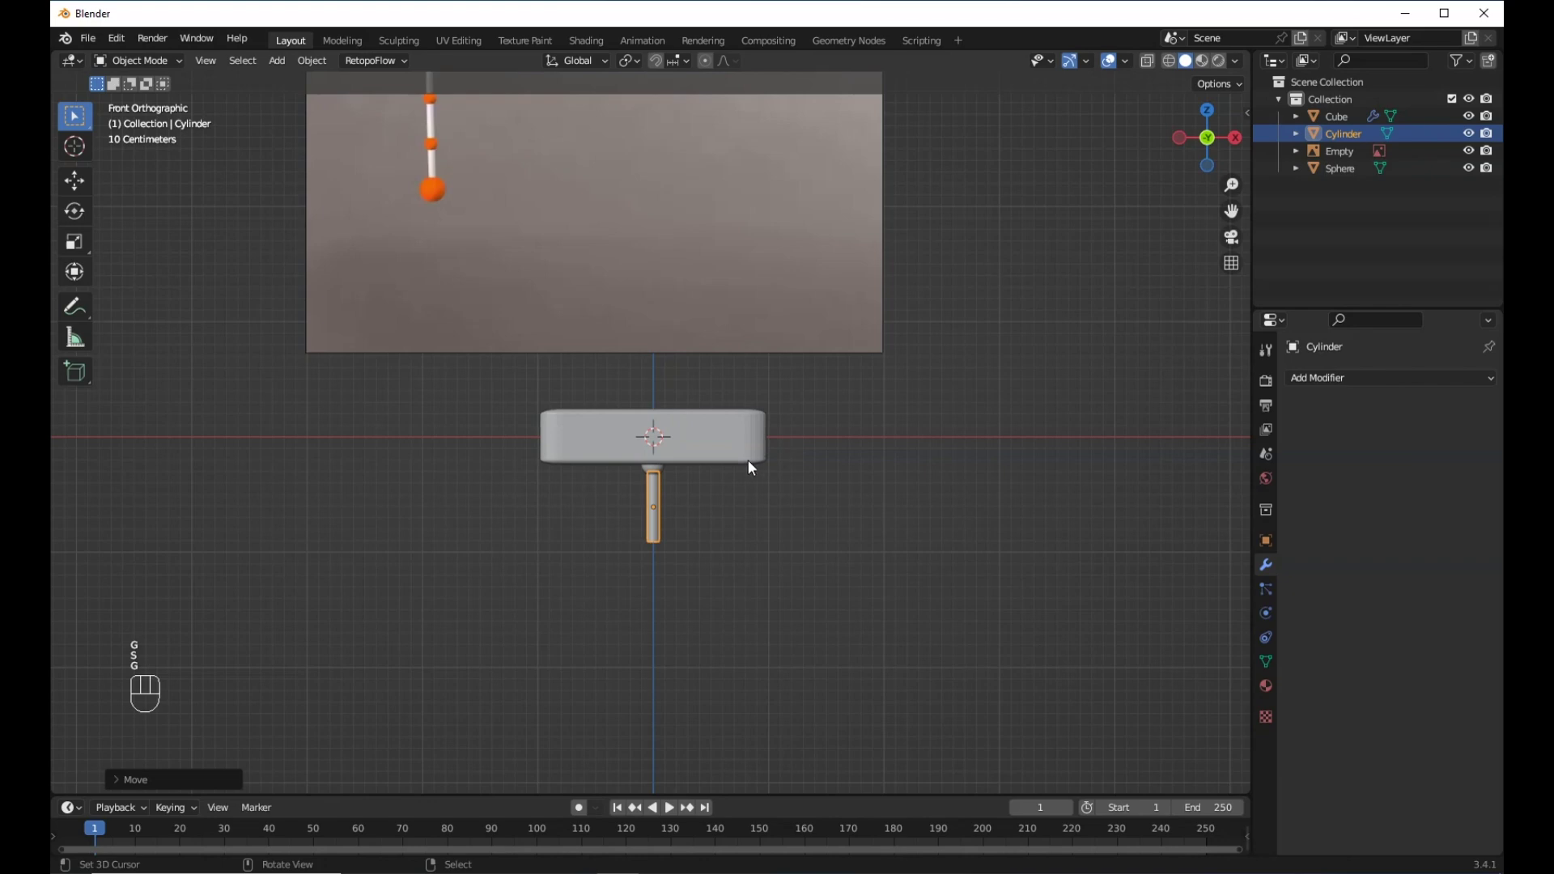
Enlarge the sphere embedded in the block's underside.
left_click(665, 459)
key("s")
left_click(730, 481)
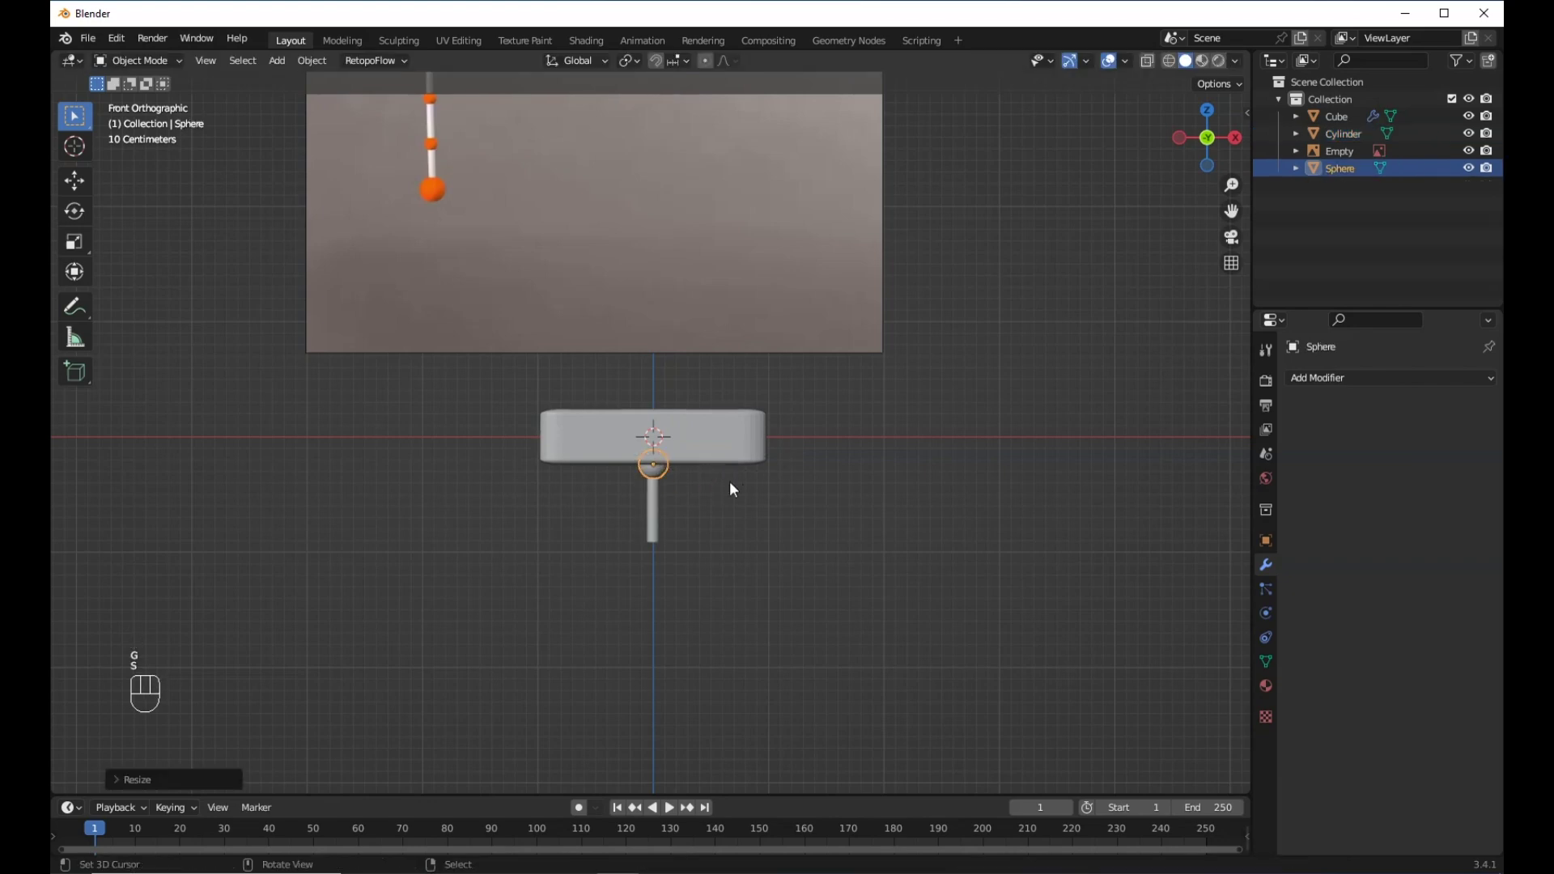
Scale the rod up slightly and reposition it along Z beneath the block.
left_click(653, 506)
key("s")
left_click(746, 523)
key("g")
key("z")
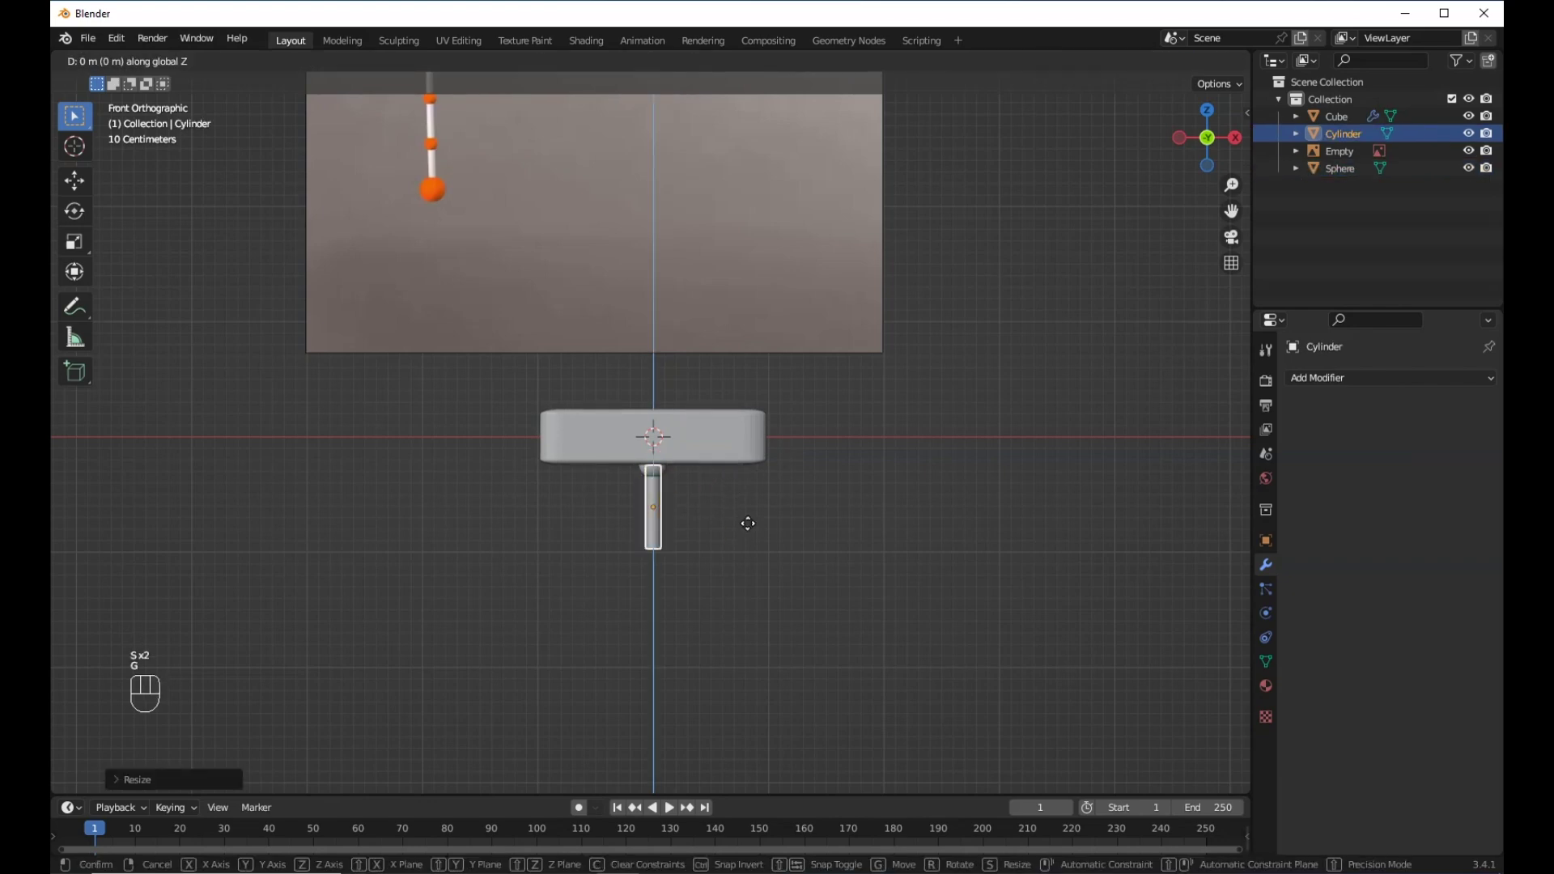
left_click(752, 532)
key("g")
key("z")
left_click(752, 524)
Lower the rod slightly along Z so its top end sits inside the sphere.
scroll(751, 534, "down", 5)
scroll(751, 533, "up", 5)
scroll(749, 401, "down", 3, "shift")
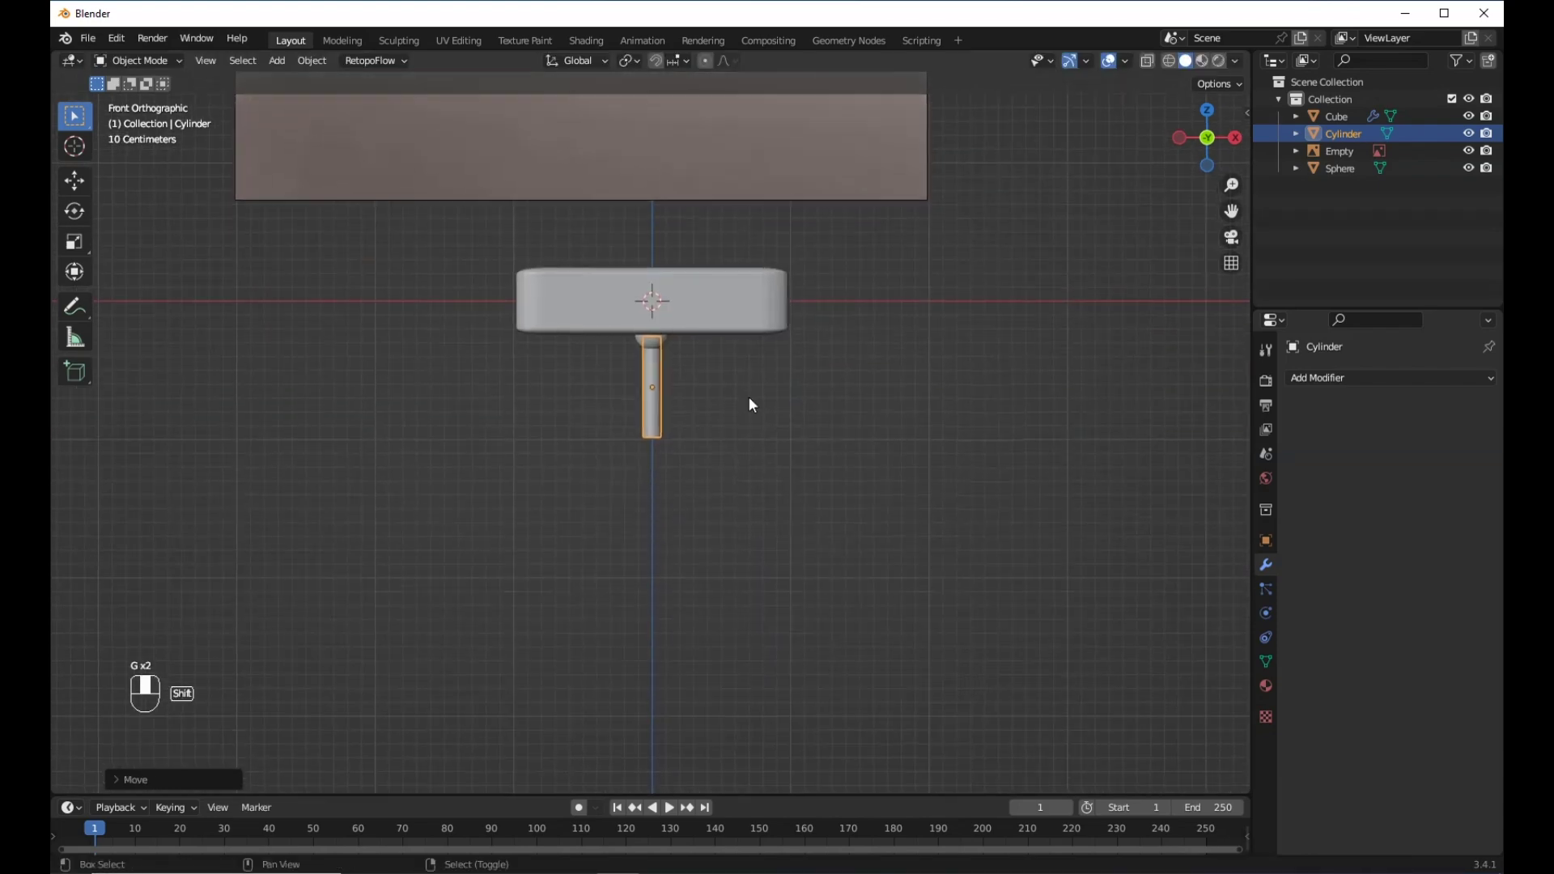
scroll(749, 401, "up", 4)
key("g")
key("z")
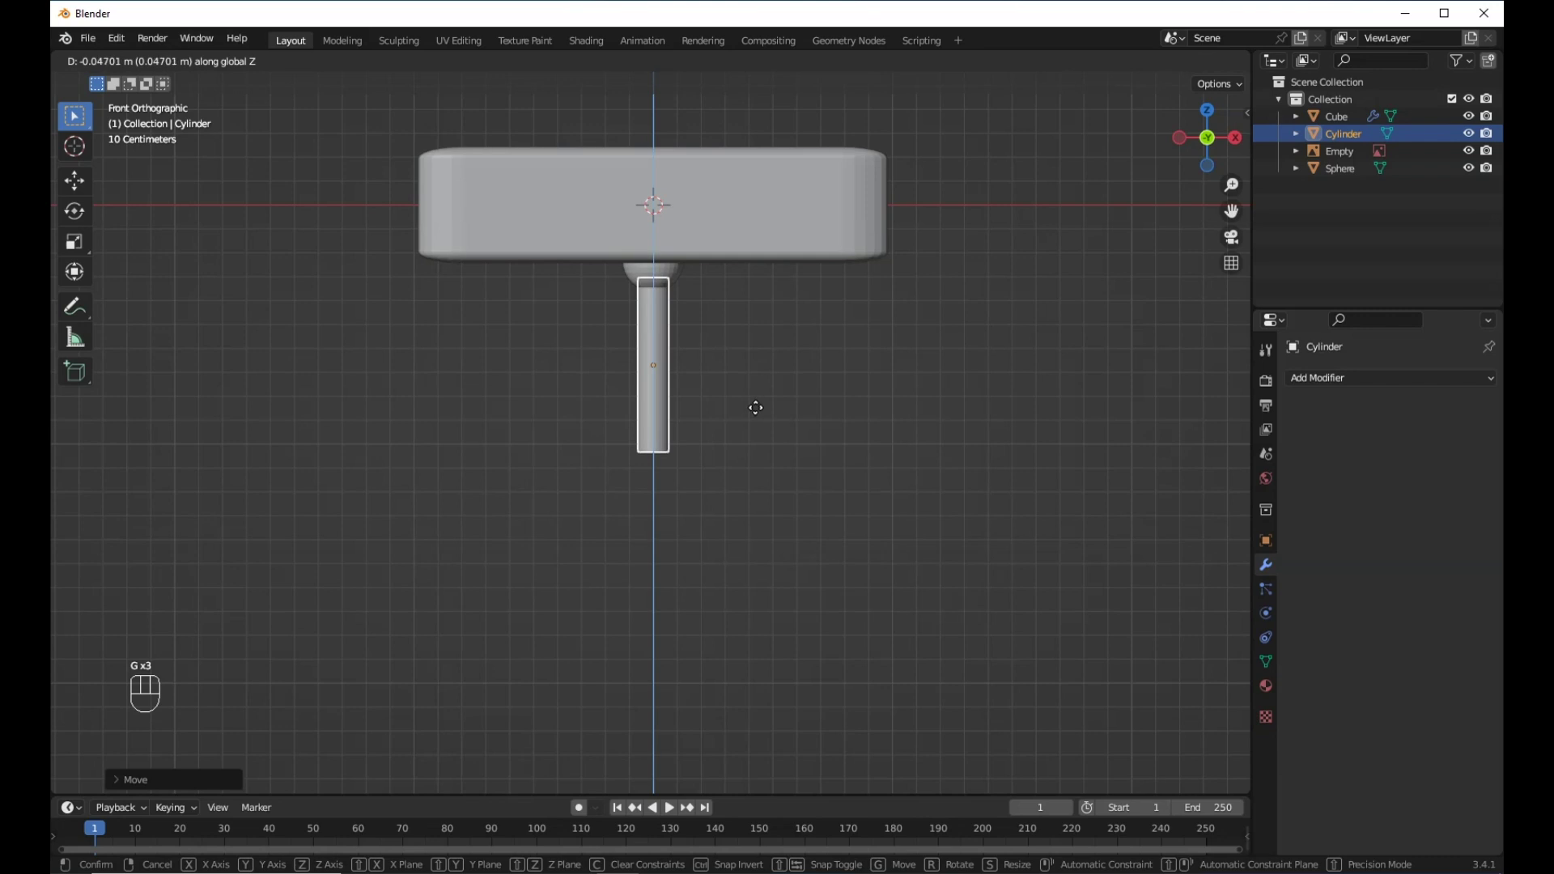
left_click(754, 404)
Shift the sphere and the rod together slightly downward along Z.
right_click(672, 278, "shift")
key("g")
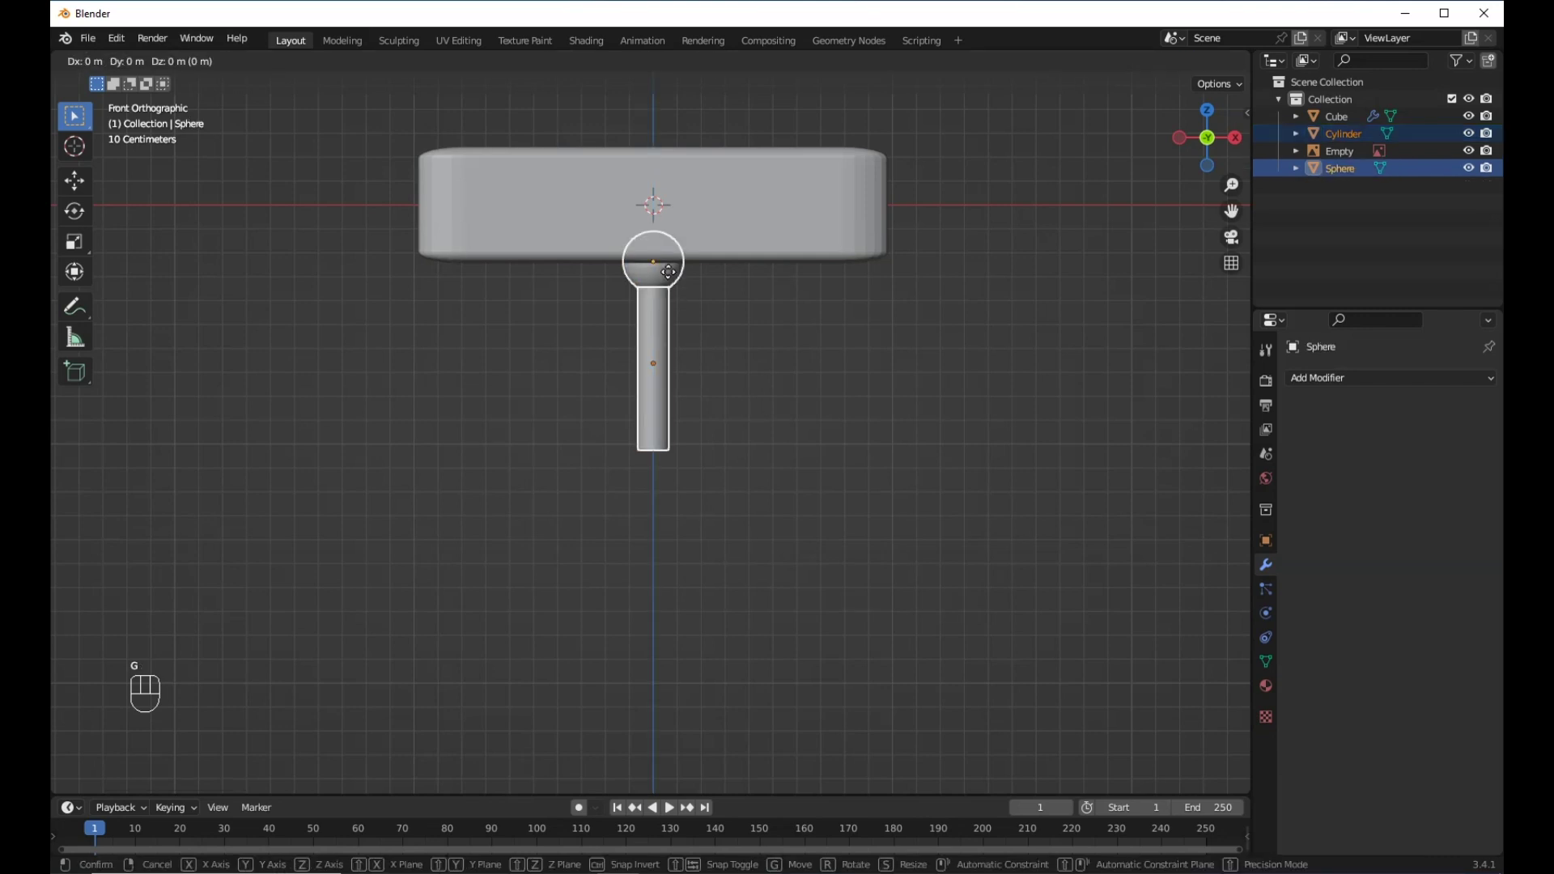
key("z")
left_click(671, 285)
Lengthen the rod along Z by a factor of about 1.24 and lower it to hang from the sphere.
right_click(658, 377)
scroll(715, 445, "down", 4)
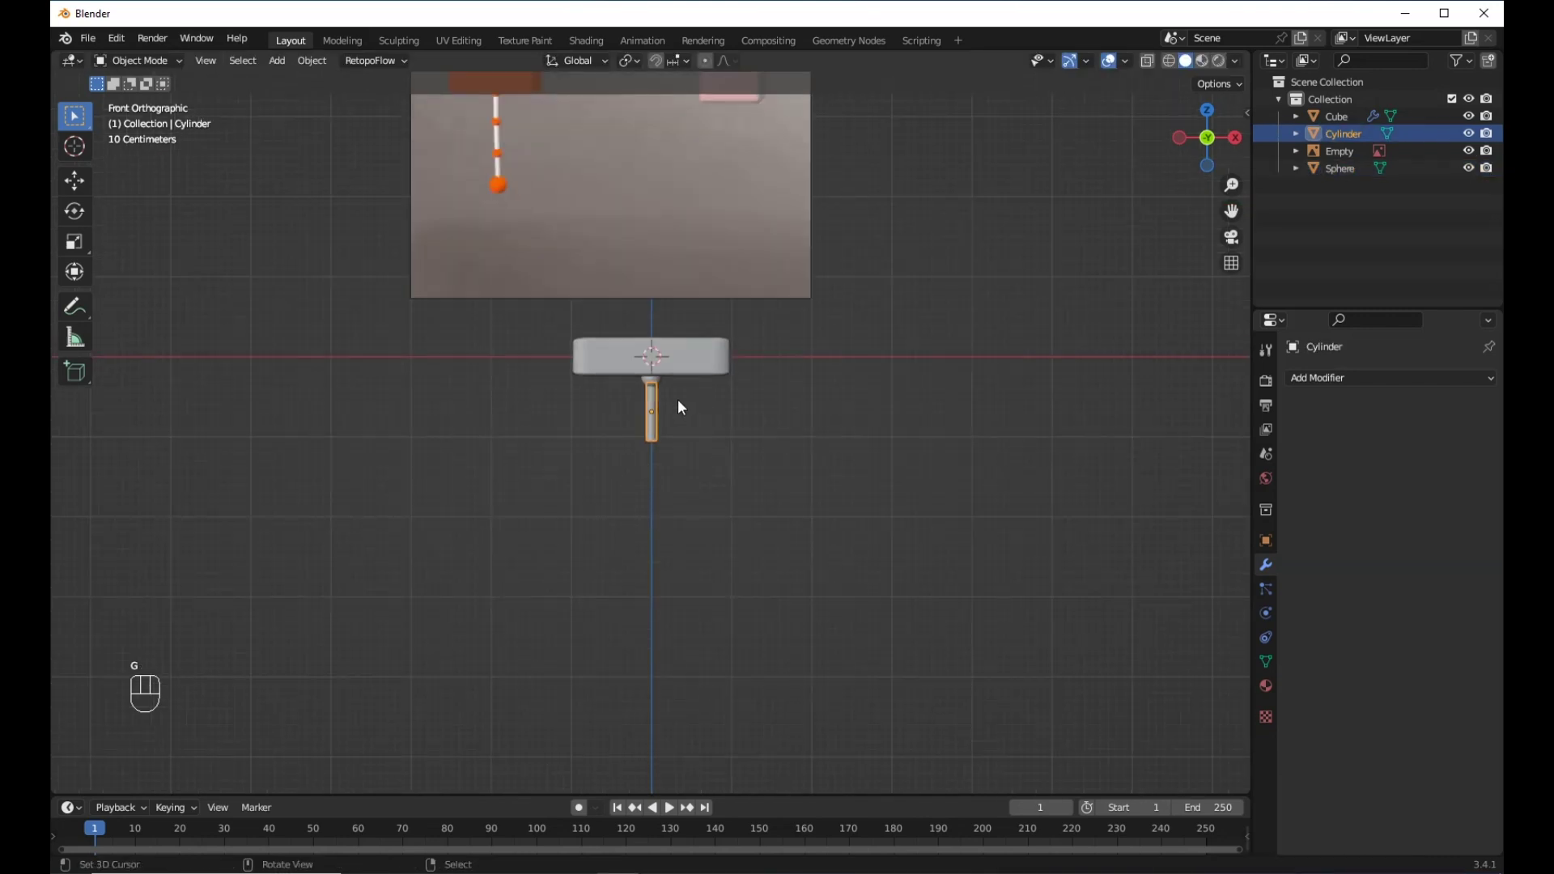
scroll(677, 400, "up", 2)
key("s")
key("z")
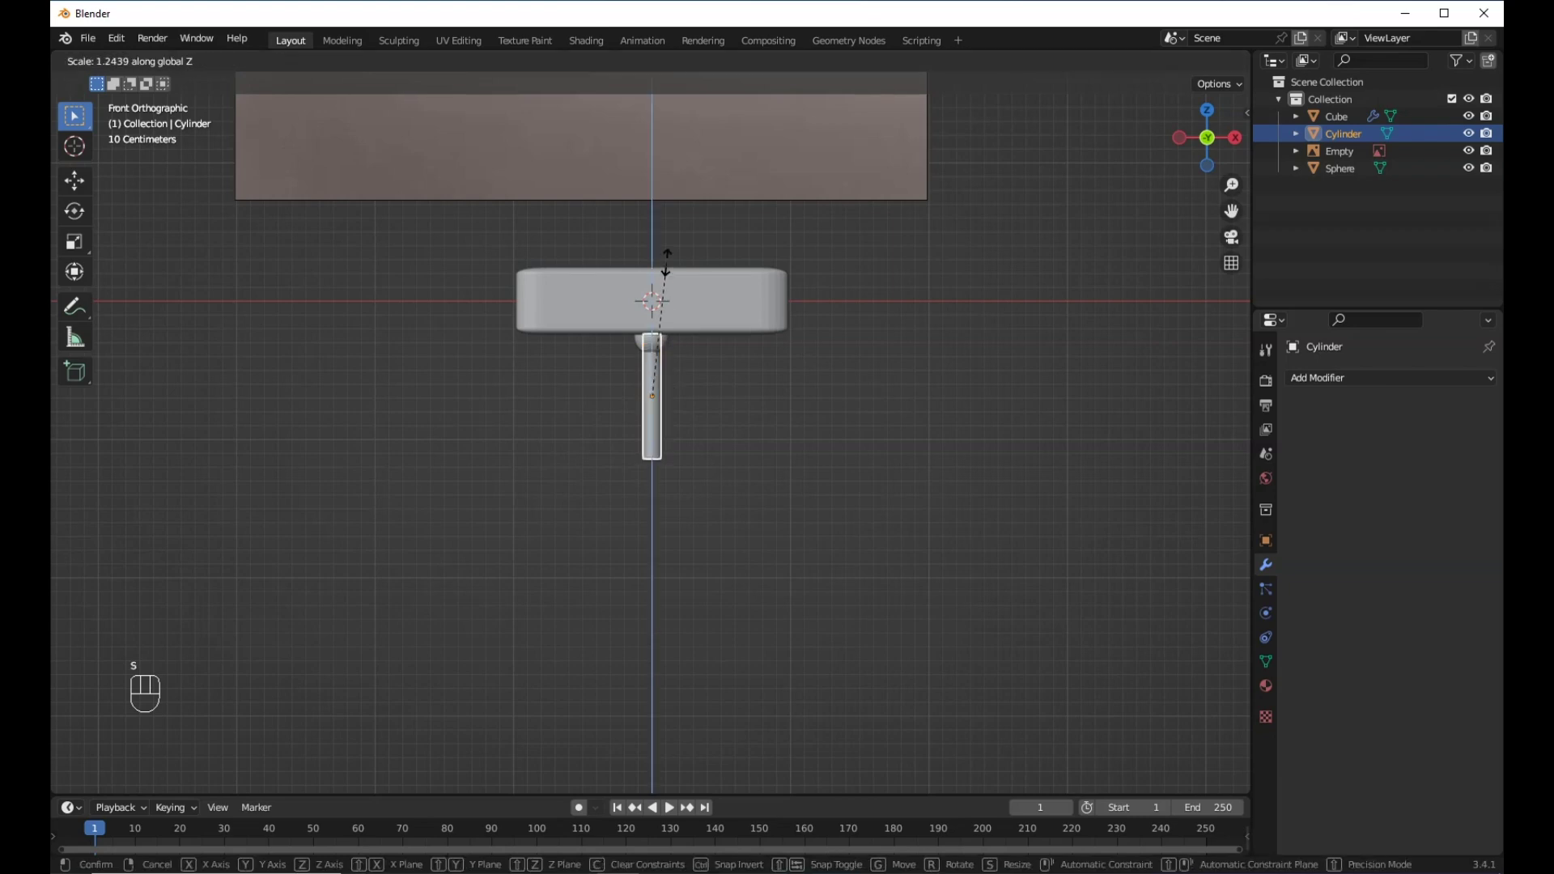
left_click(665, 260)
key("g")
key("z")
left_click(673, 274)
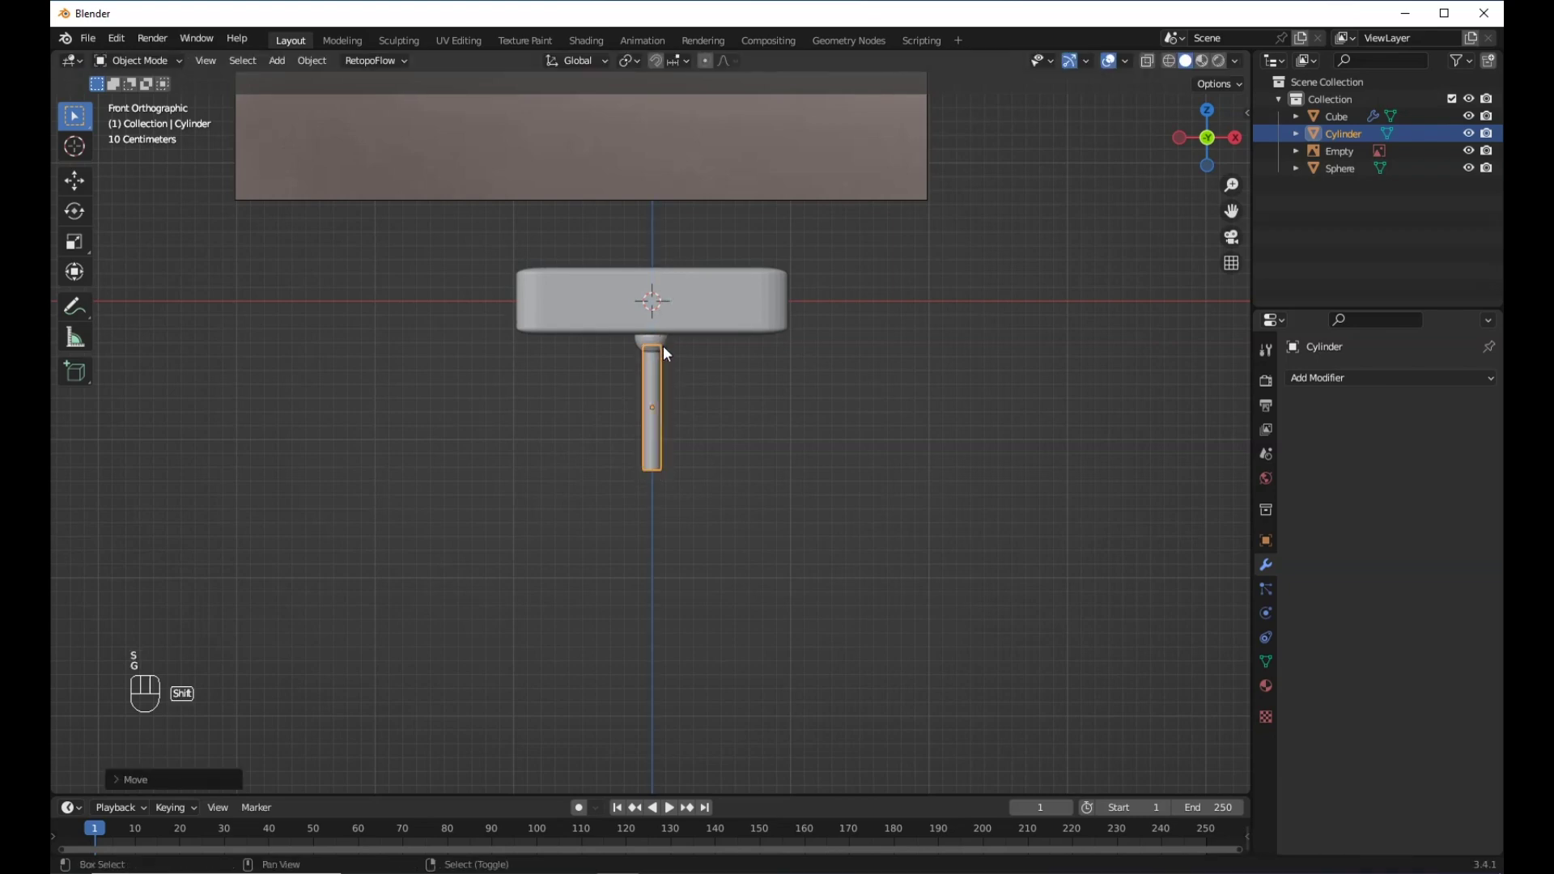
Duplicate the sphere and rod and move the copies down along Z to the lower end of the first rod.
left_click(663, 338, "shift")
scroll(672, 415, "down", 3)
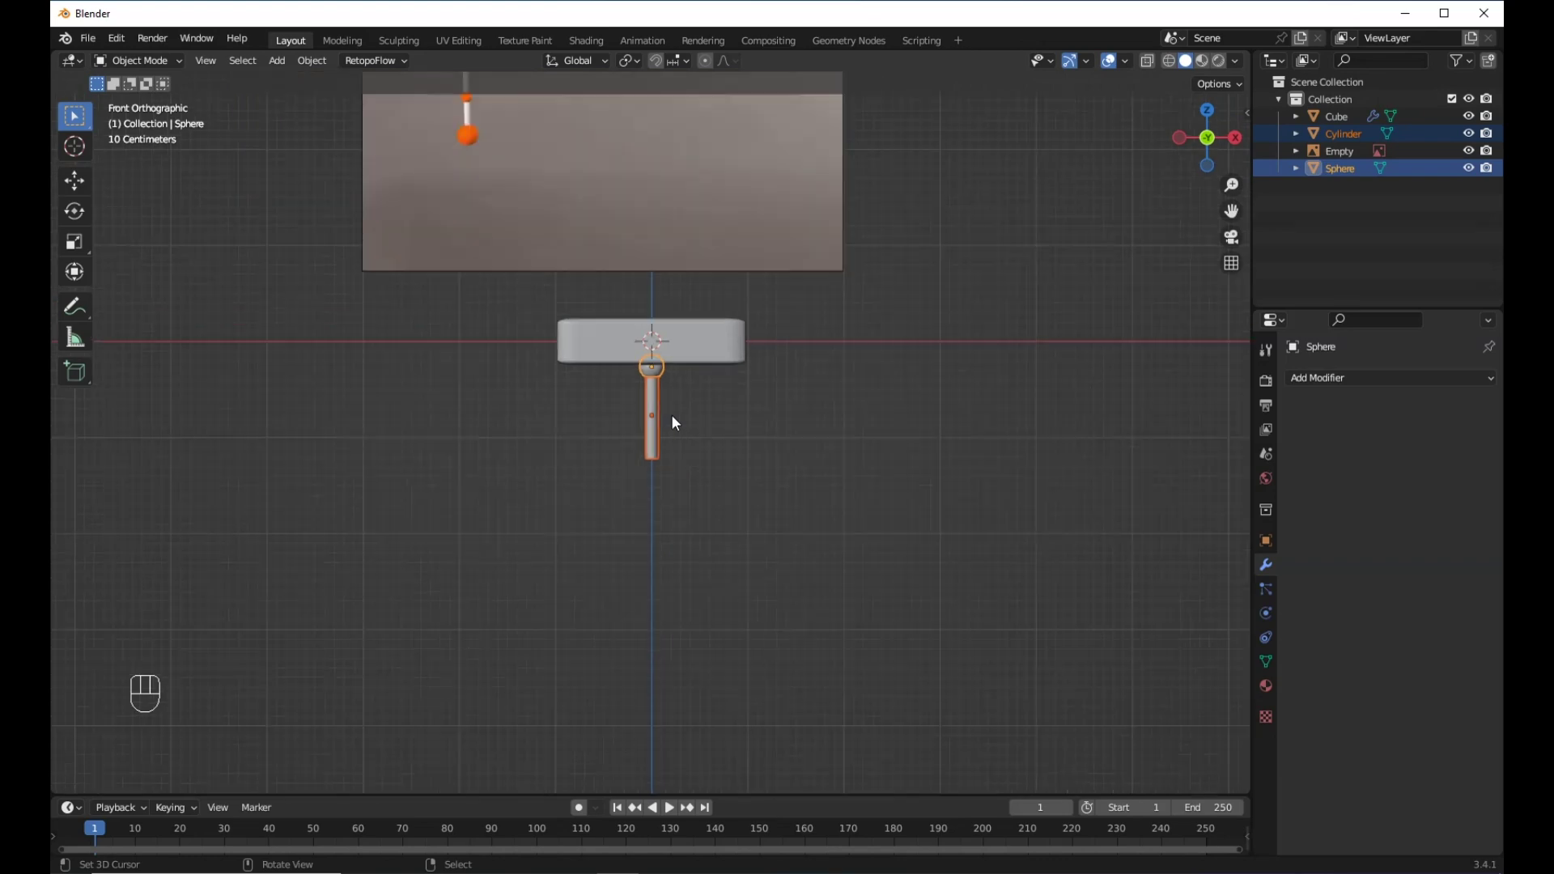
key("shift+d")
right_click(696, 440)
key("g")
key("z")
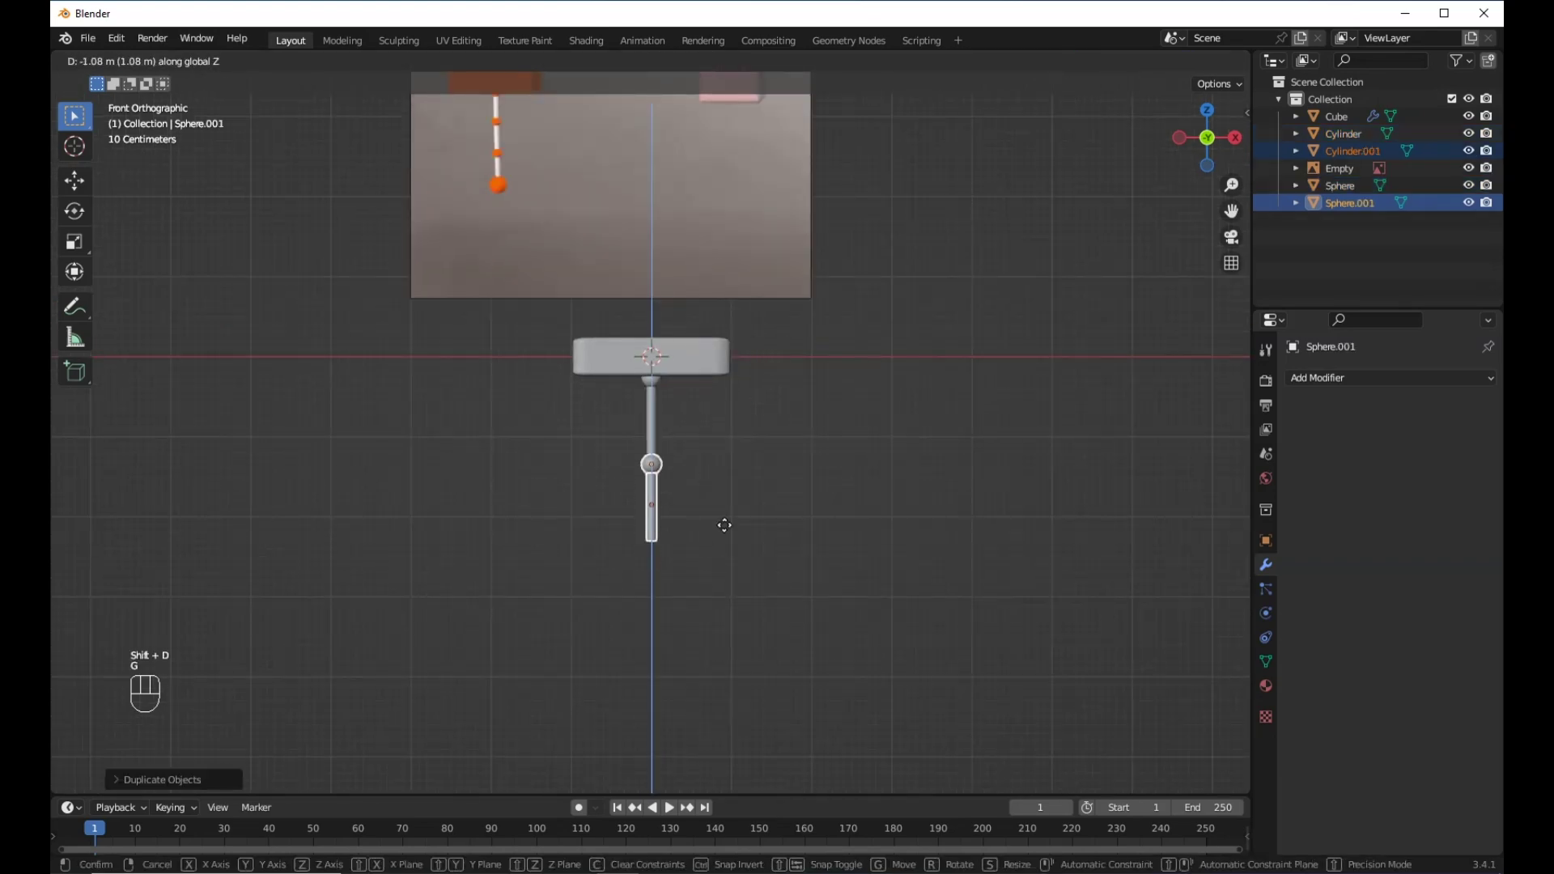
left_click(726, 519)
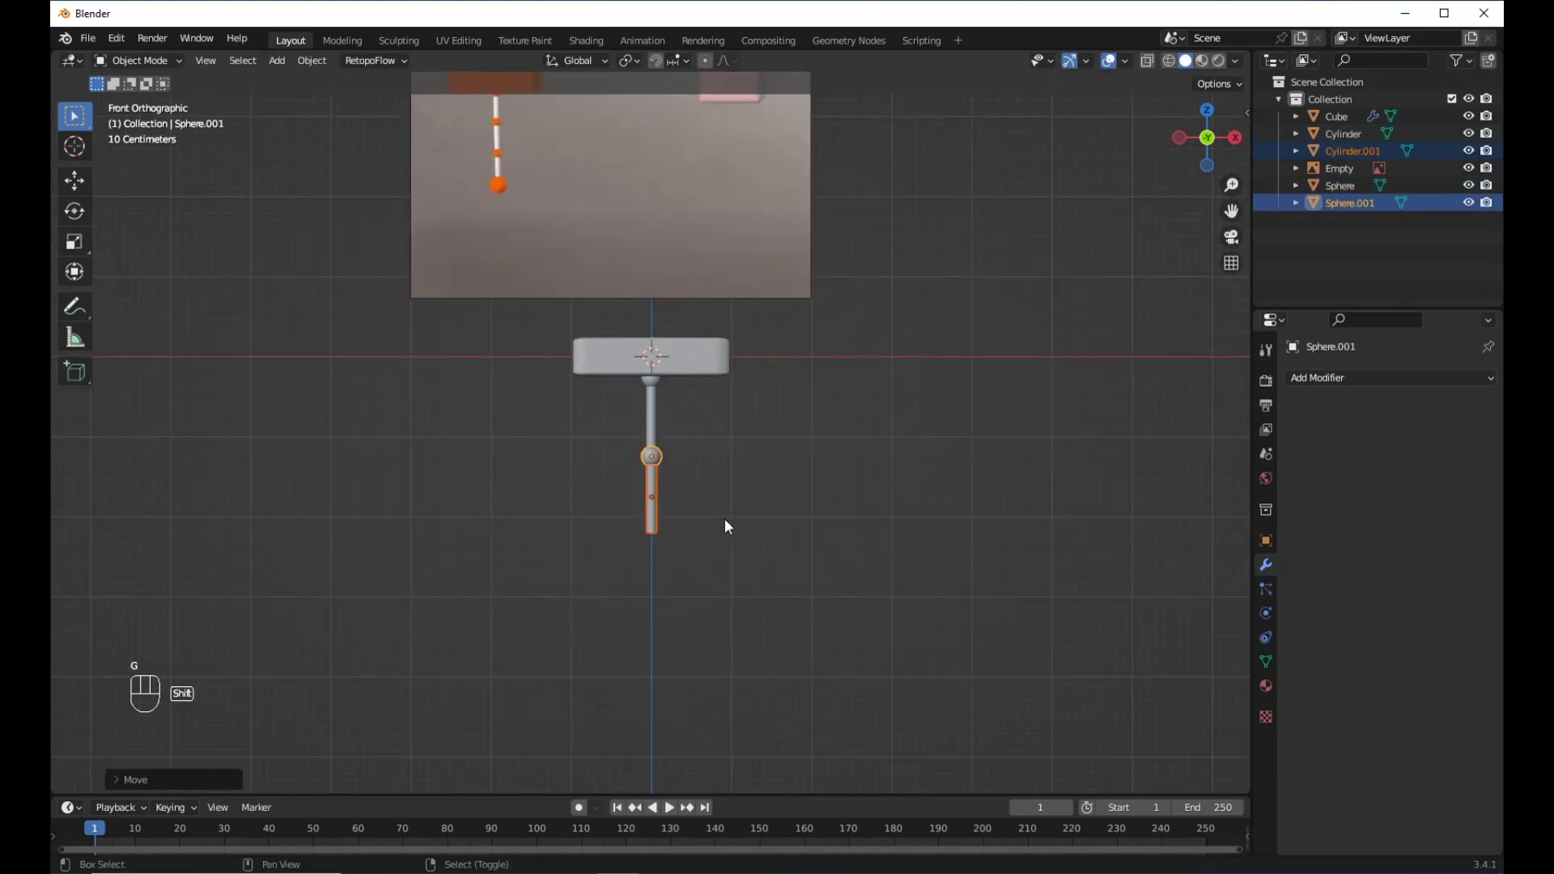
Duplicate the second sphere and rod and move the copies down along Z to form a third segment.
key("shift+d")
right_click(761, 529)
key("g")
key("z")
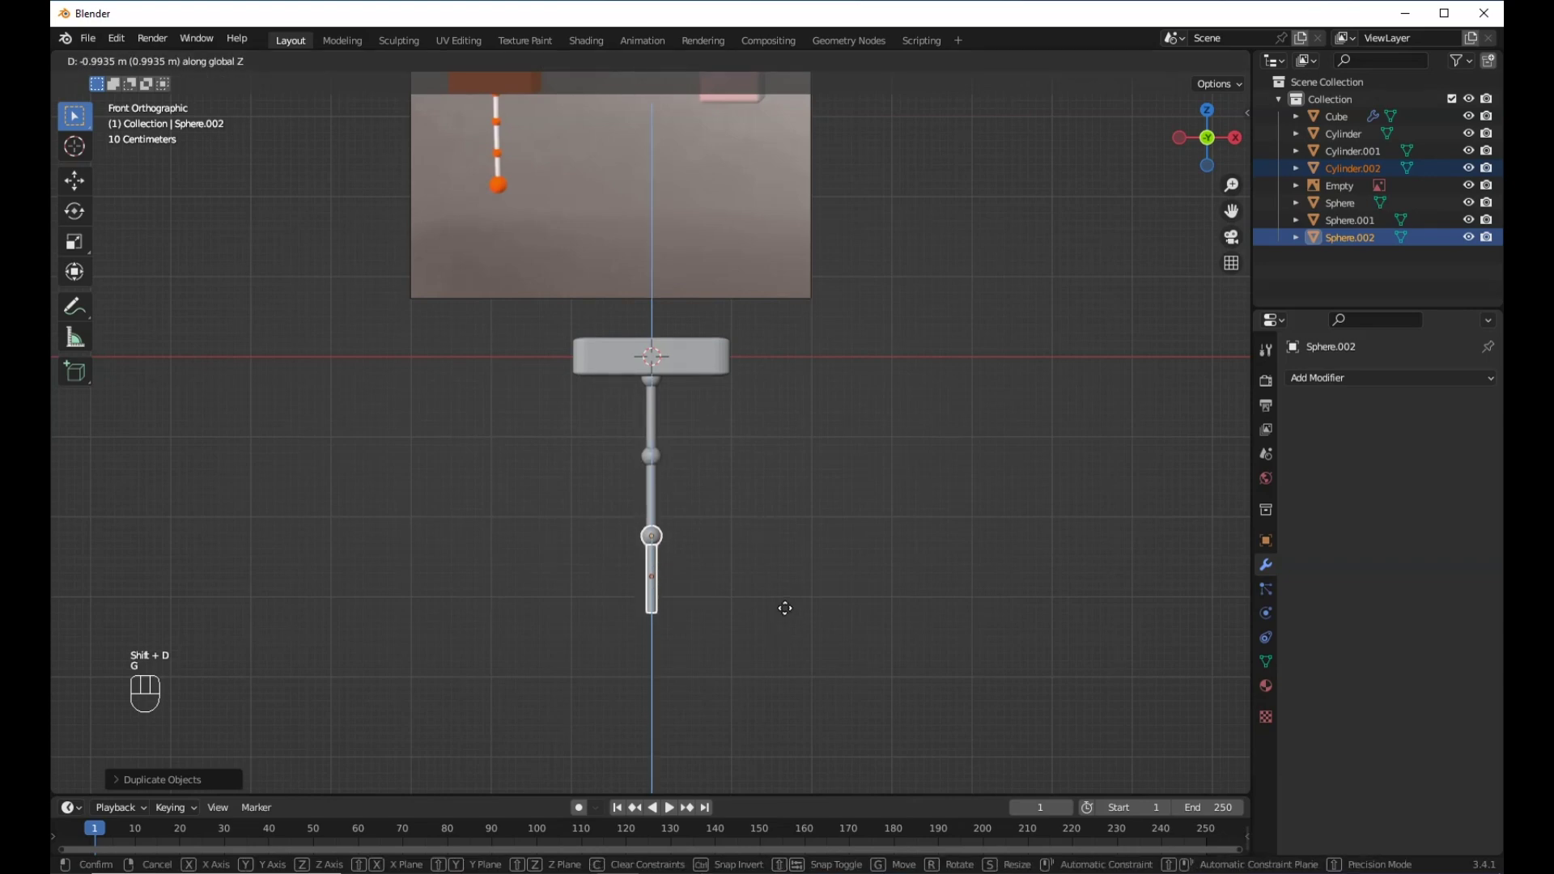
left_click(781, 604)
Duplicate the lowest joint sphere and move the copy down along Z to the end of the third rod.
left_click(653, 532)
middle_click_drag(760, 573, 746, 489, "shift")
key("shift+d")
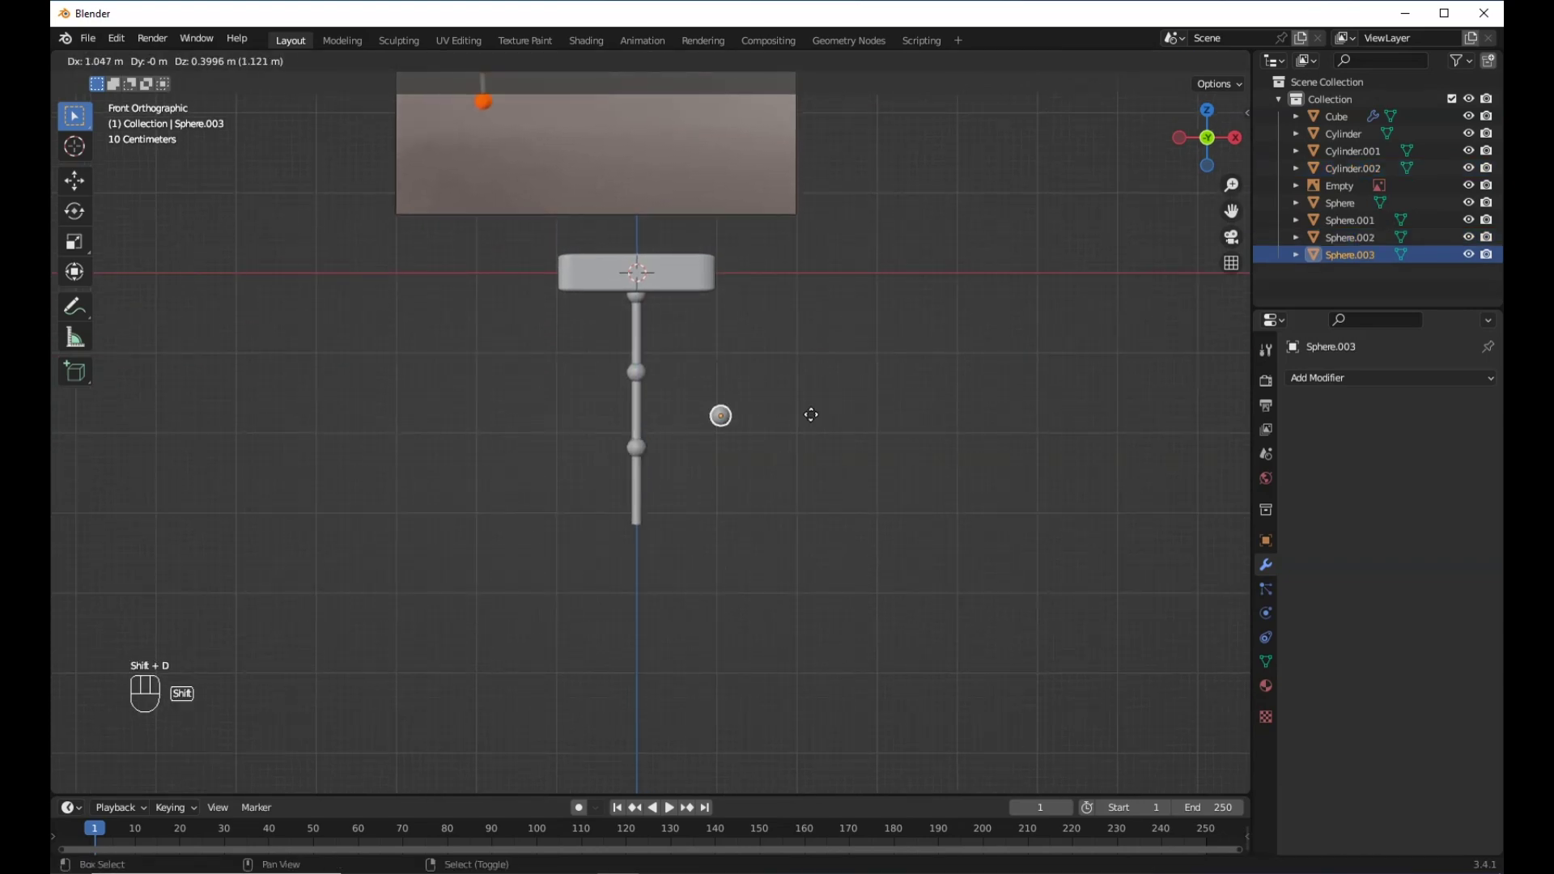
right_click(737, 497)
key("g")
key("z")
left_click(748, 566)
Enlarge the bottom sphere into a ball clearly bigger than the joint spheres and fine-tune its size.
key("s")
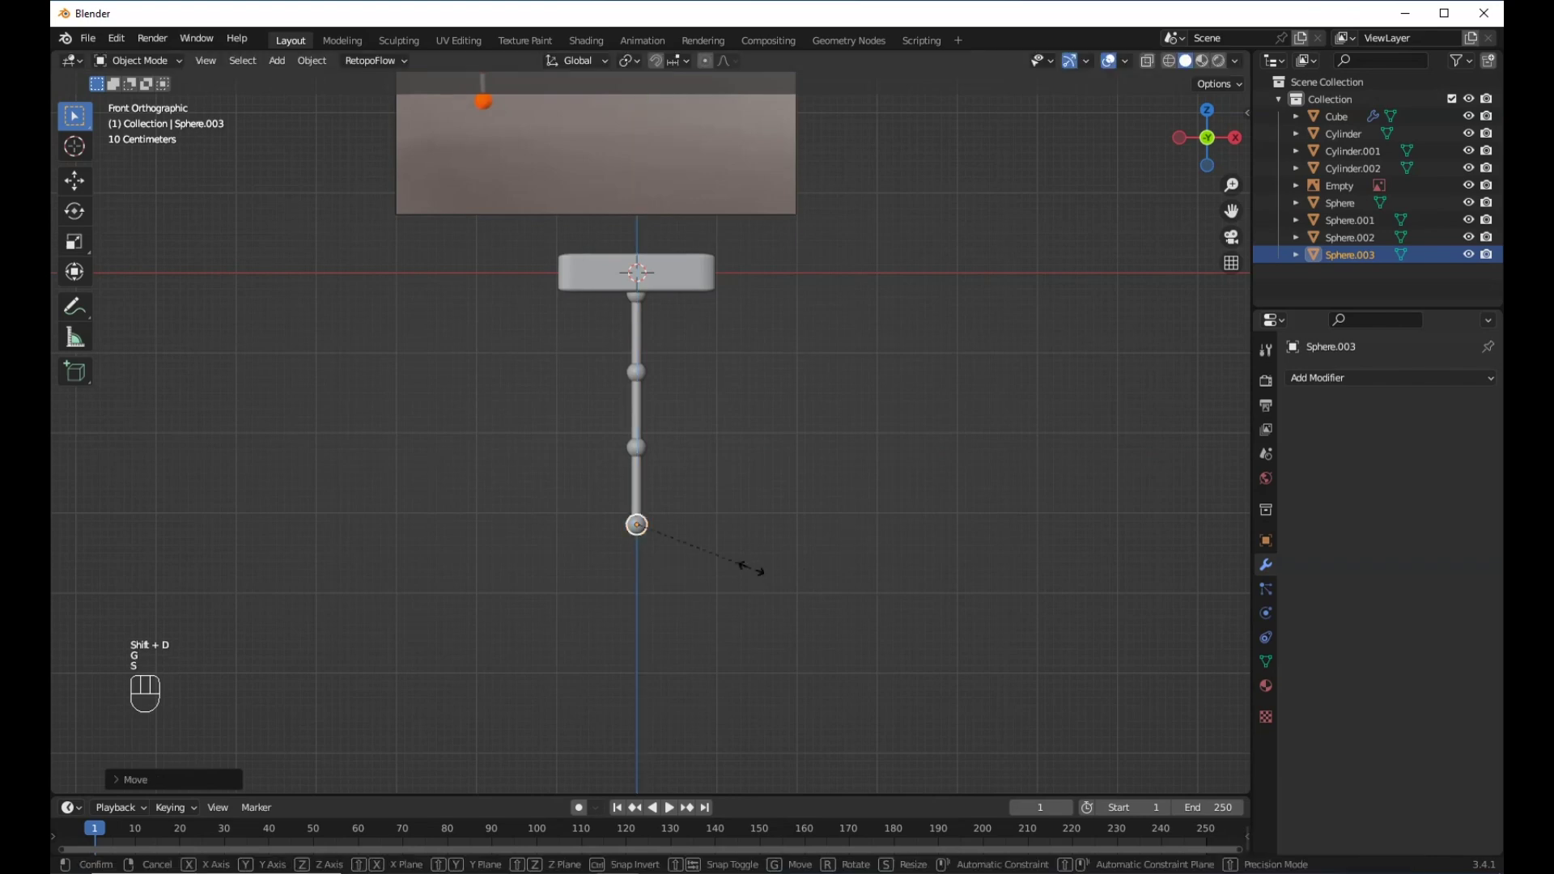
left_click(901, 581)
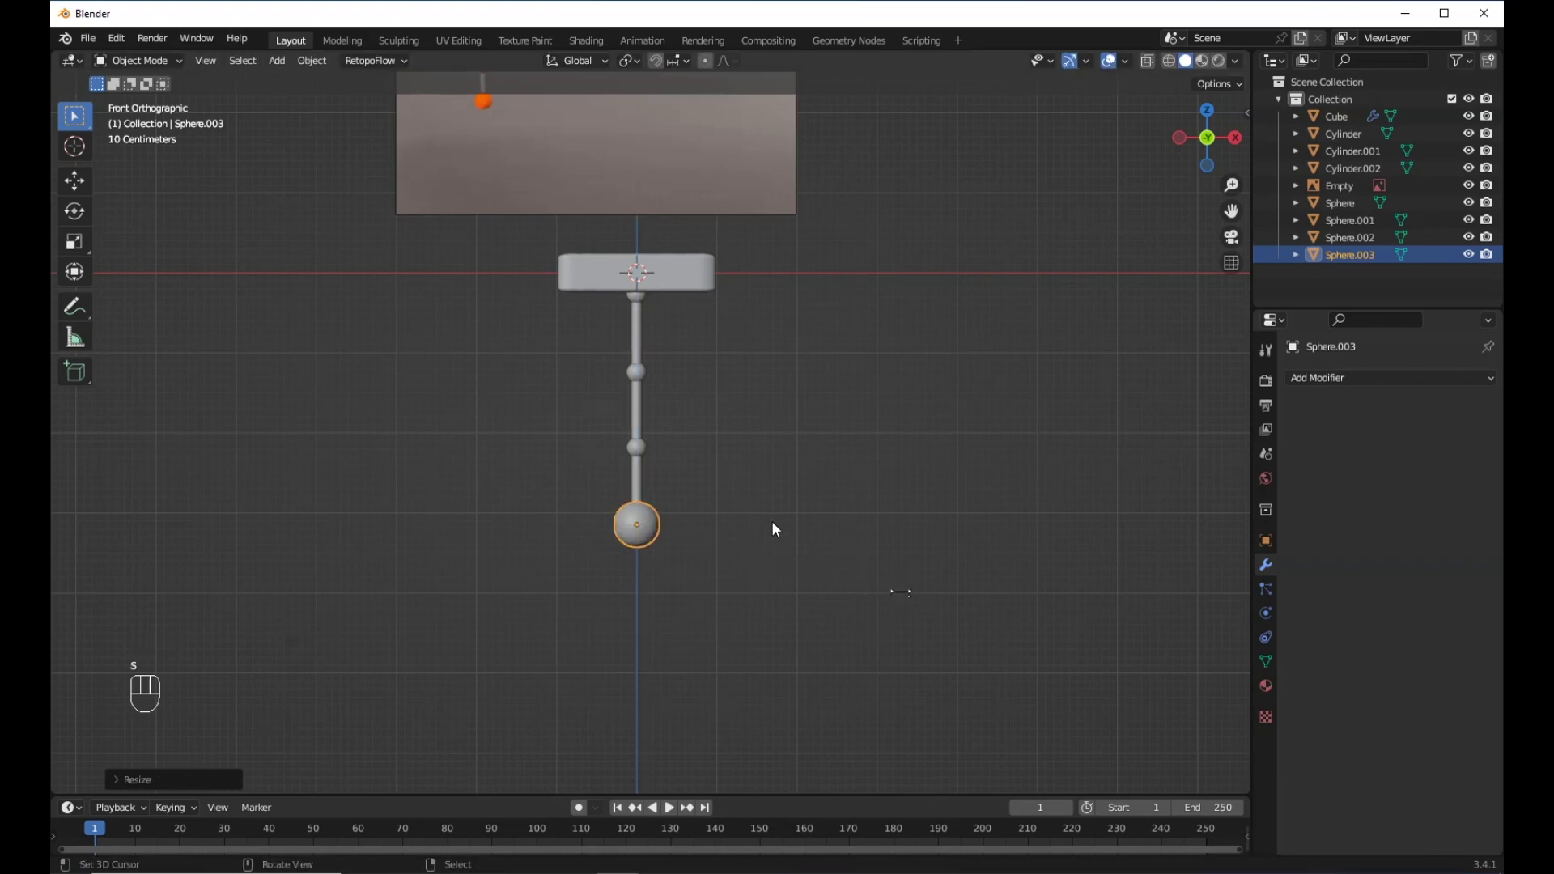
scroll(771, 522, "down", 3)
scroll(771, 522, "up", 4)
key("s")
left_click(686, 440)
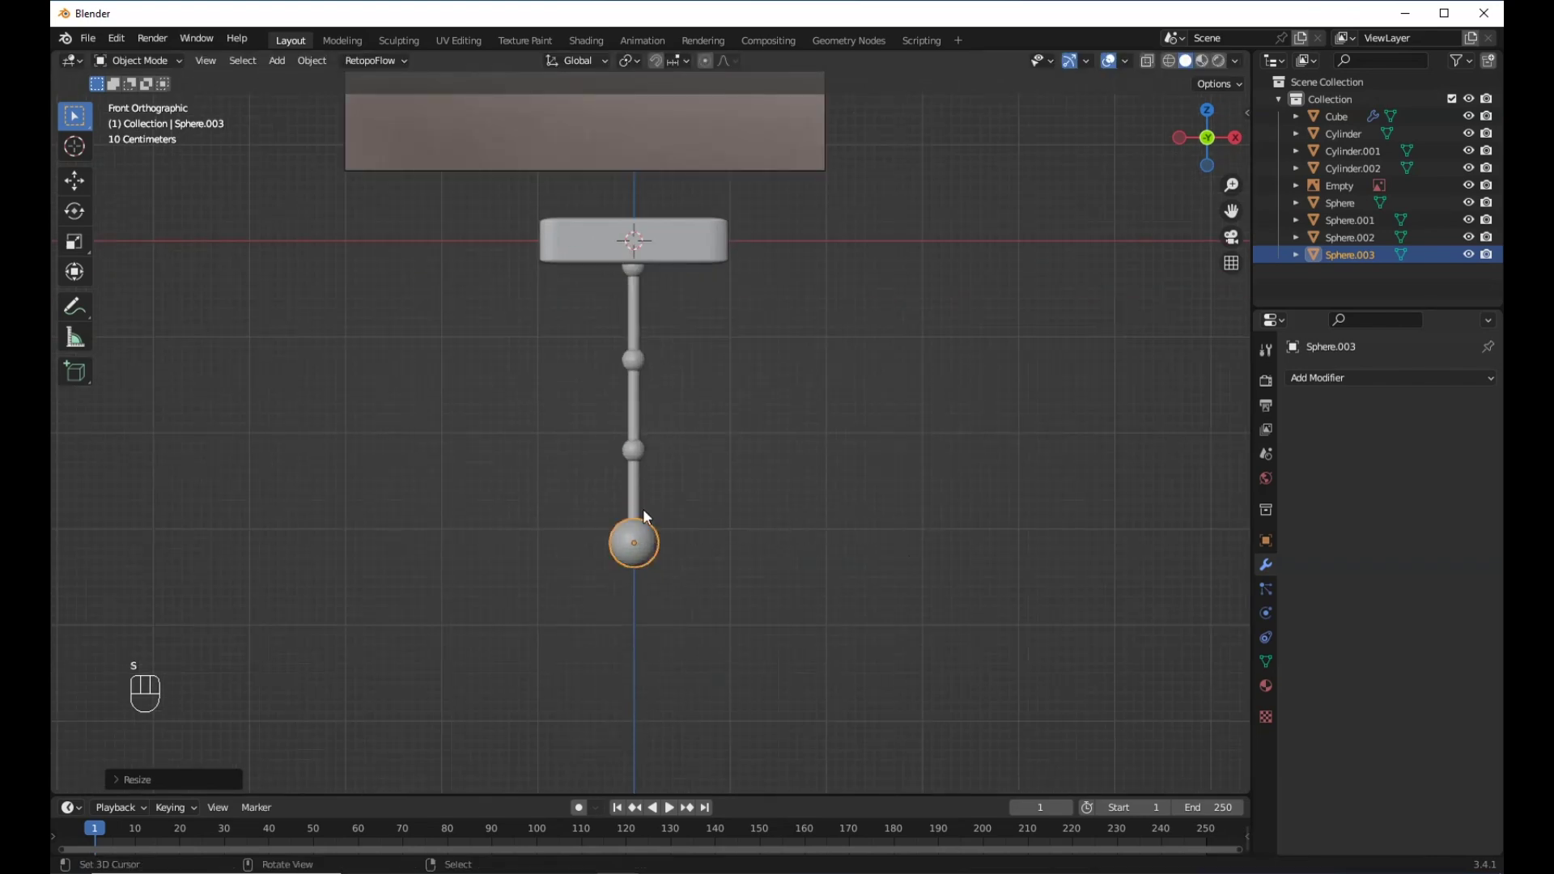
Apply Shade Smooth to the block, rods, joint spheres and ball of the pendulum.
key("a")
left_click(653, 218)
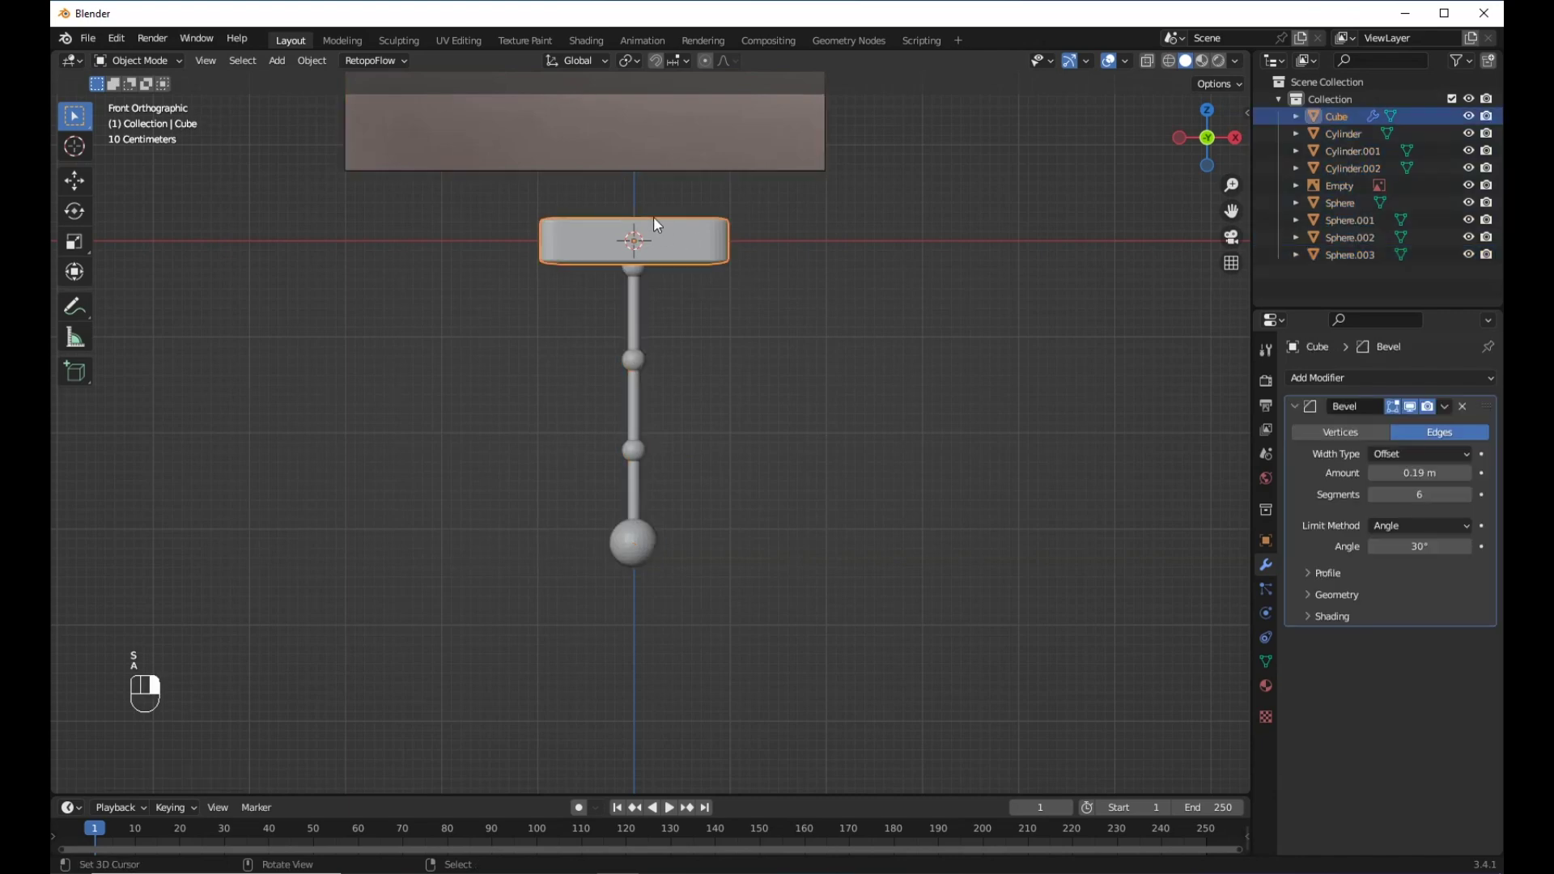
key("b")
left_click_drag(512, 238, 763, 635)
left_click(311, 60)
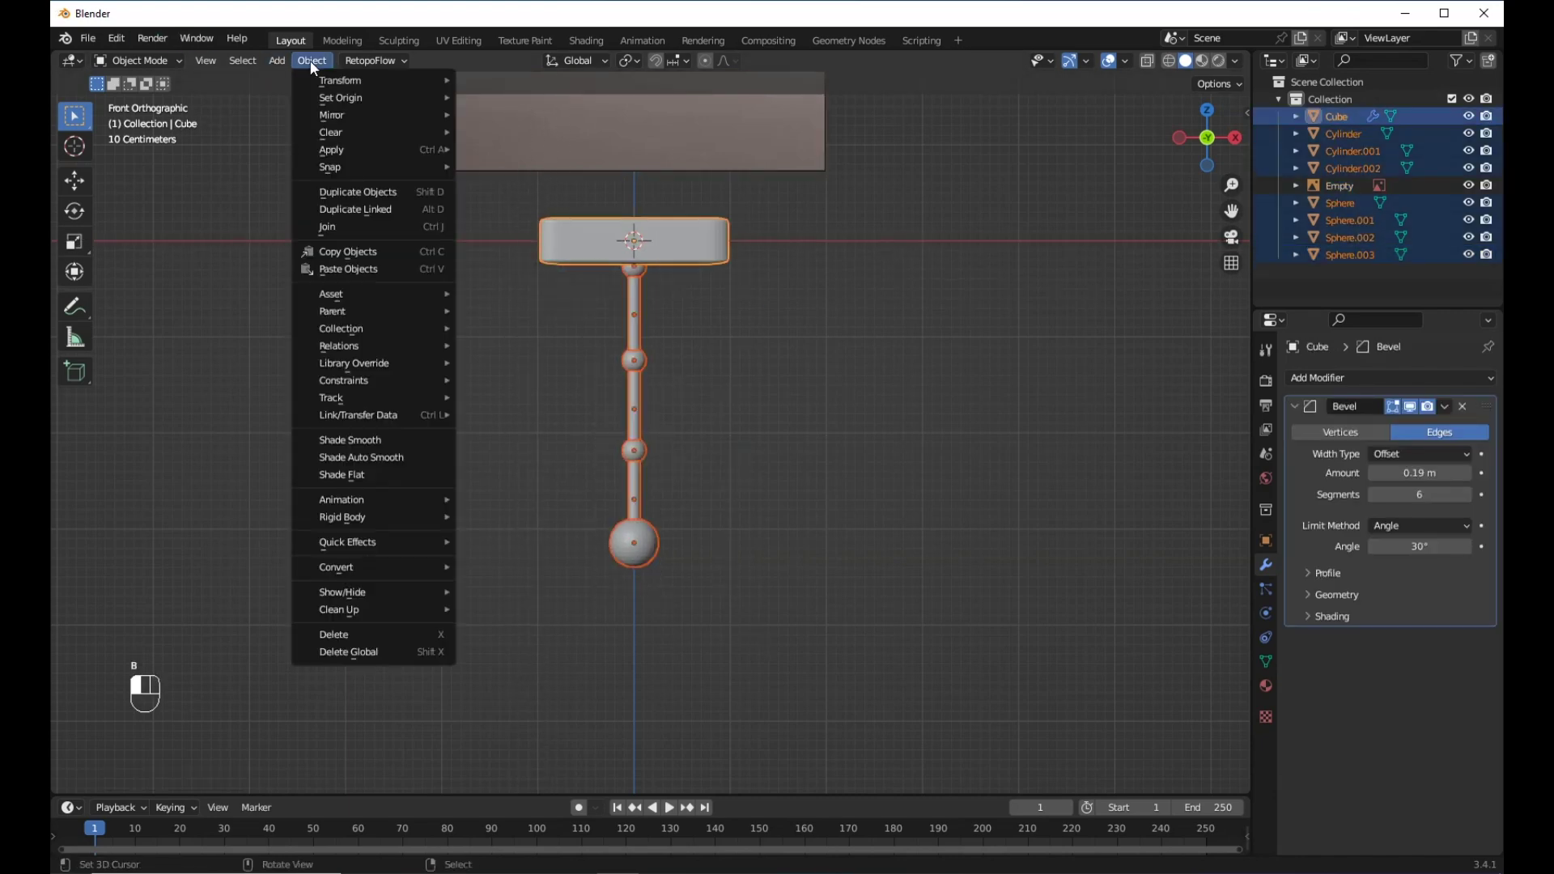
left_click(375, 441)
scroll(786, 537, "up", 7)
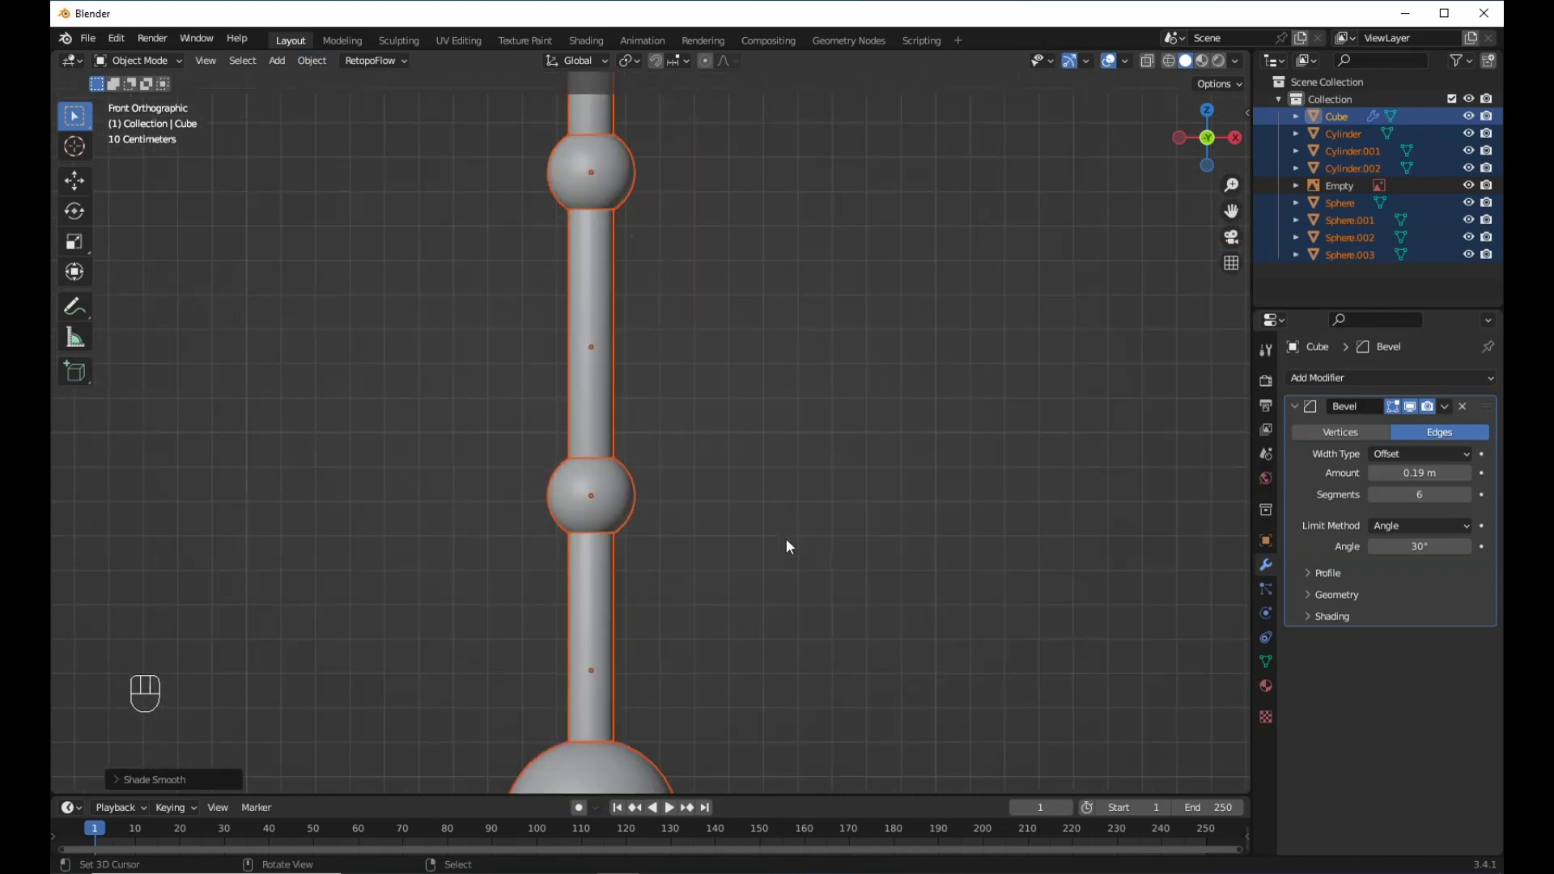
scroll(567, 421, "down", 5)
left_click(697, 403)
Add a single-bone armature at the block's centre and show the scene in wireframe.
scroll(697, 403, "down", 6)
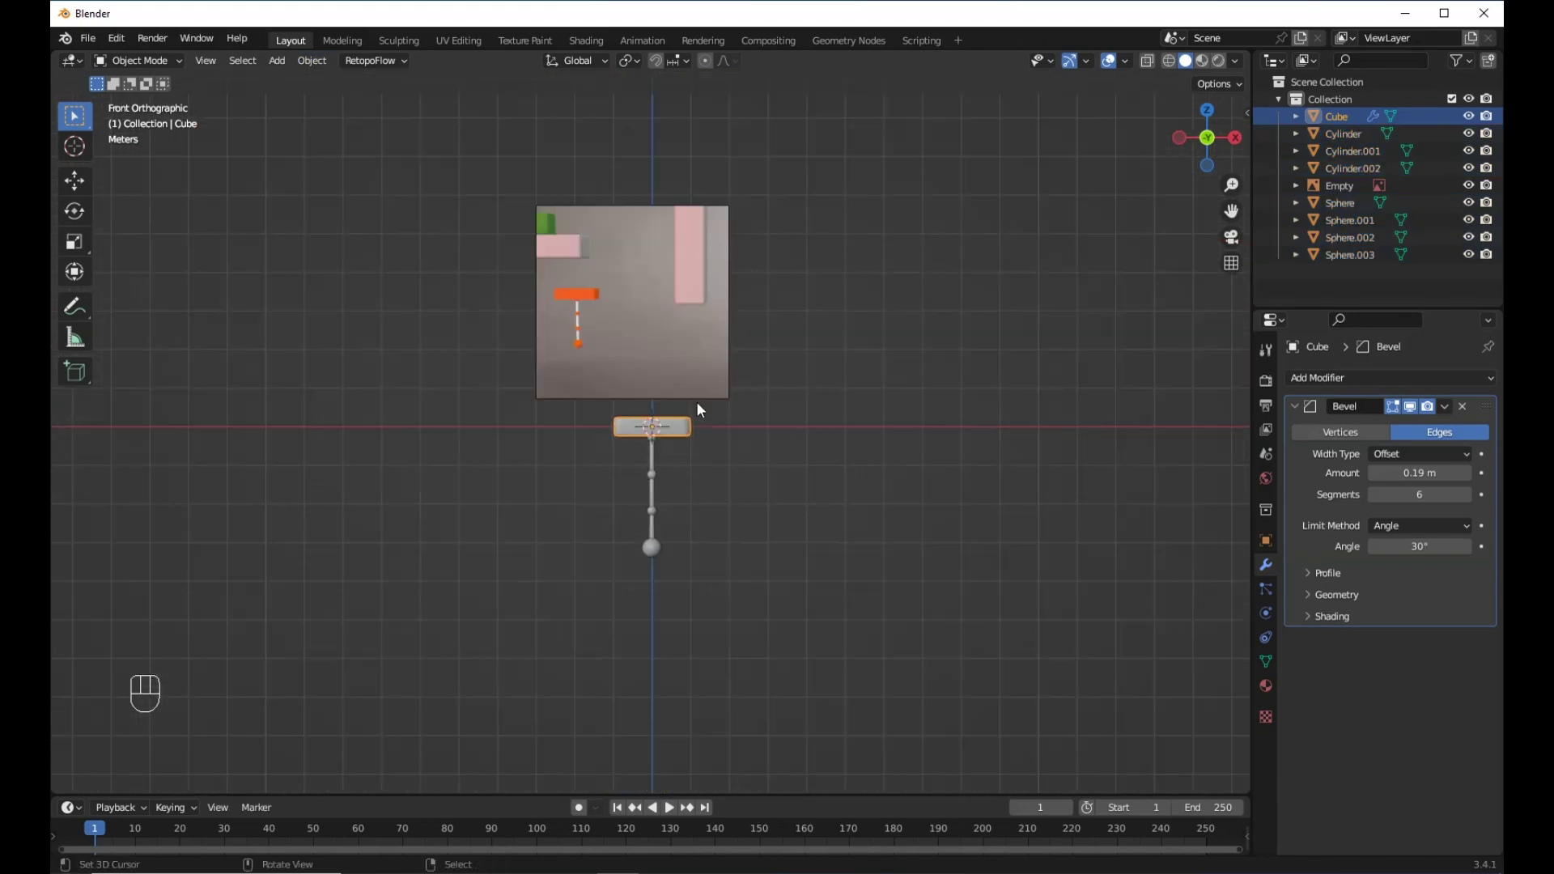
scroll(697, 408, "up", 6)
middle_click_drag(683, 538, 597, 492, "shift")
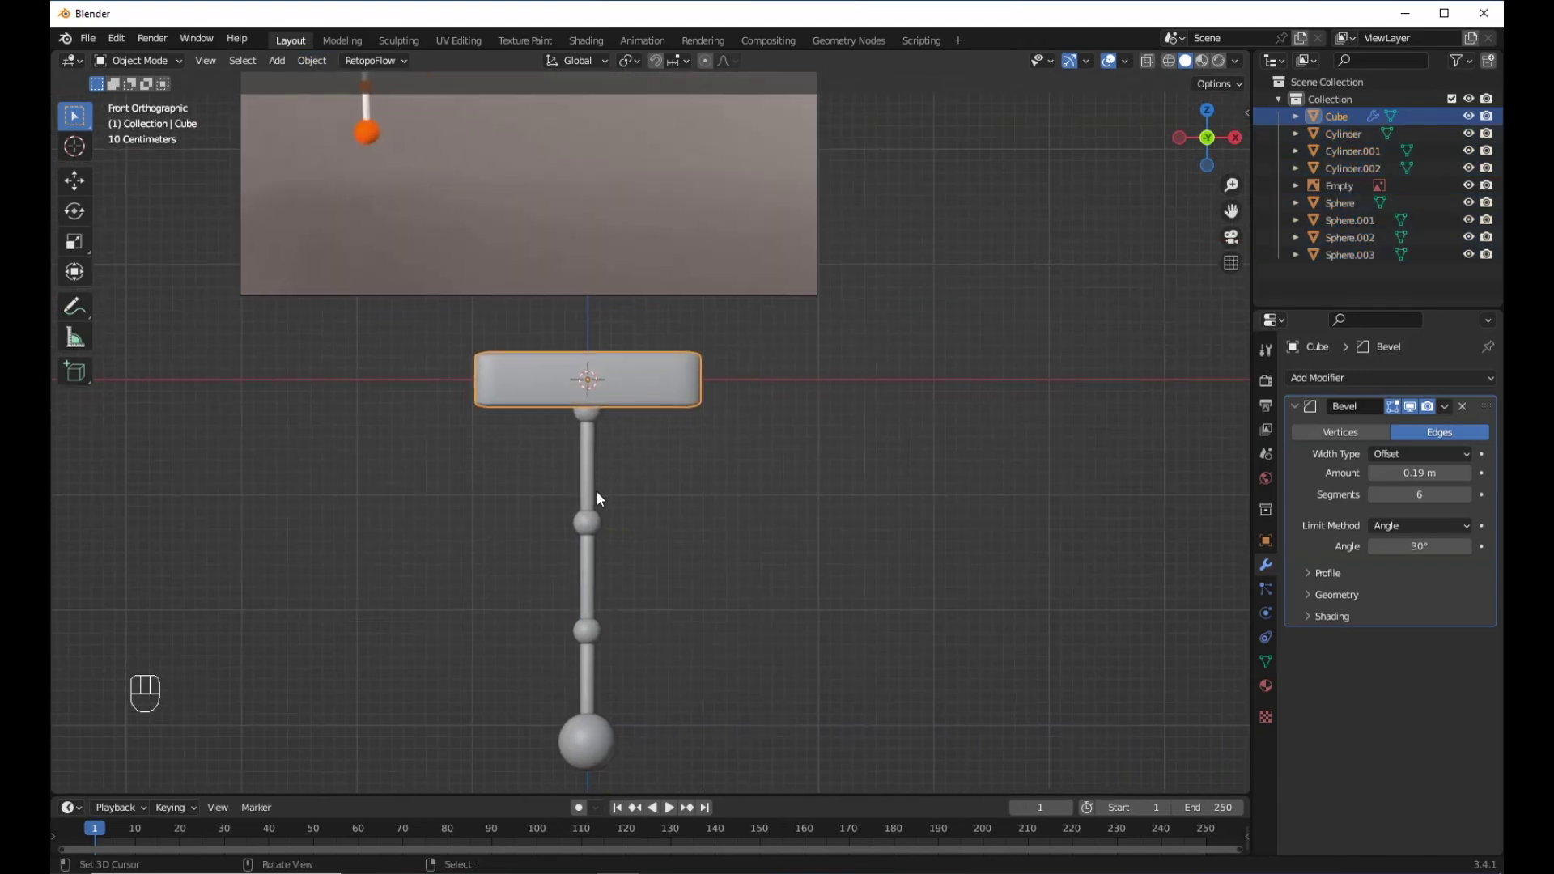
scroll(597, 495, "up", 8)
scroll(597, 496, "down", 6)
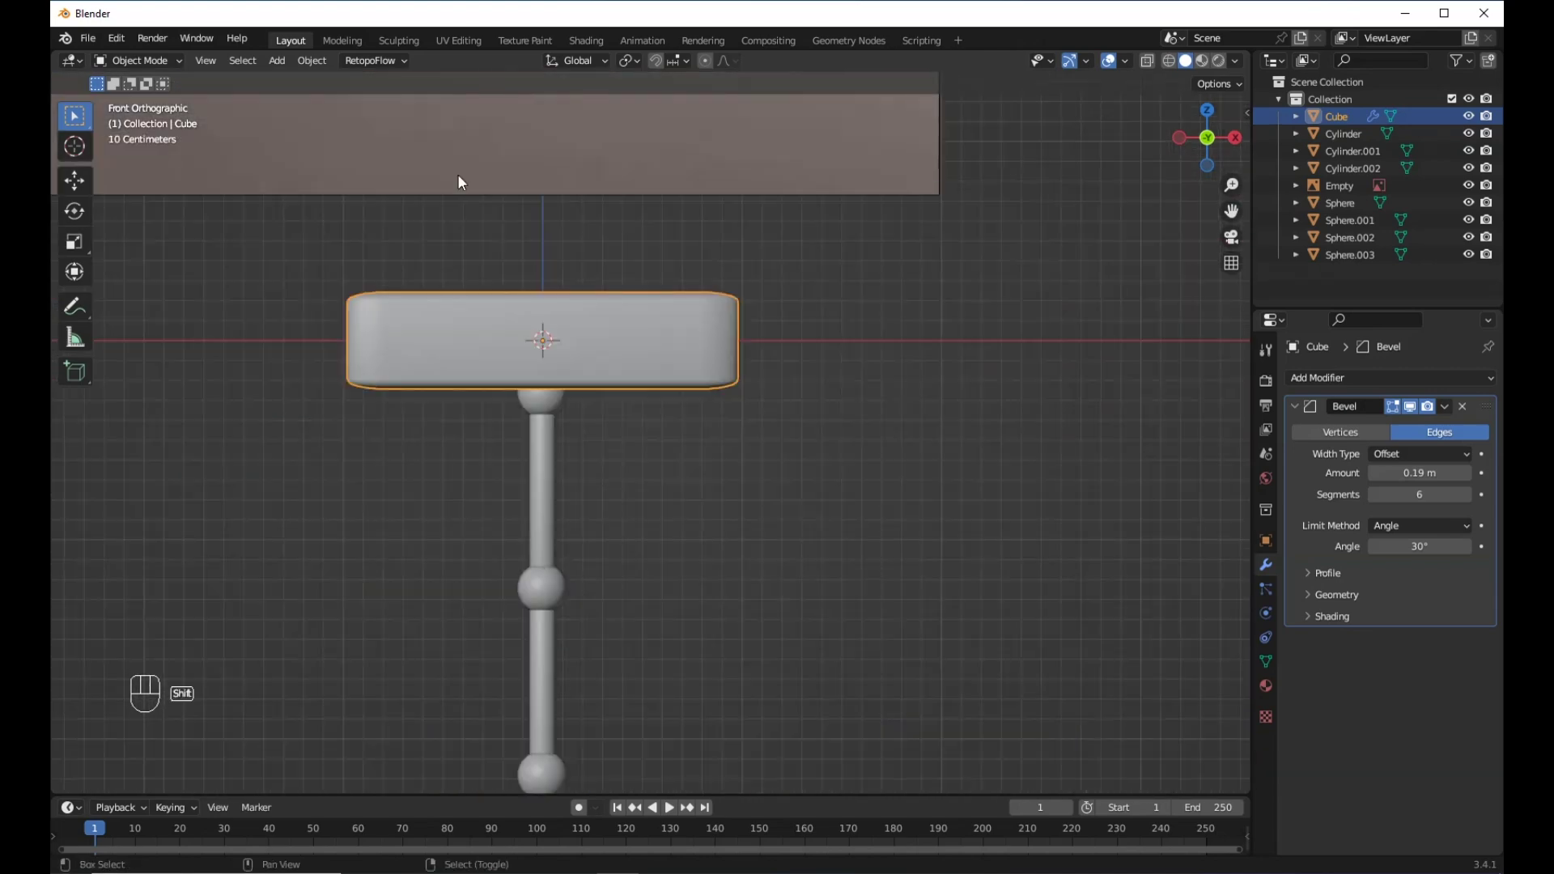
key("shift+a")
mouse_move(478, 184)
mouse_move(363, 302)
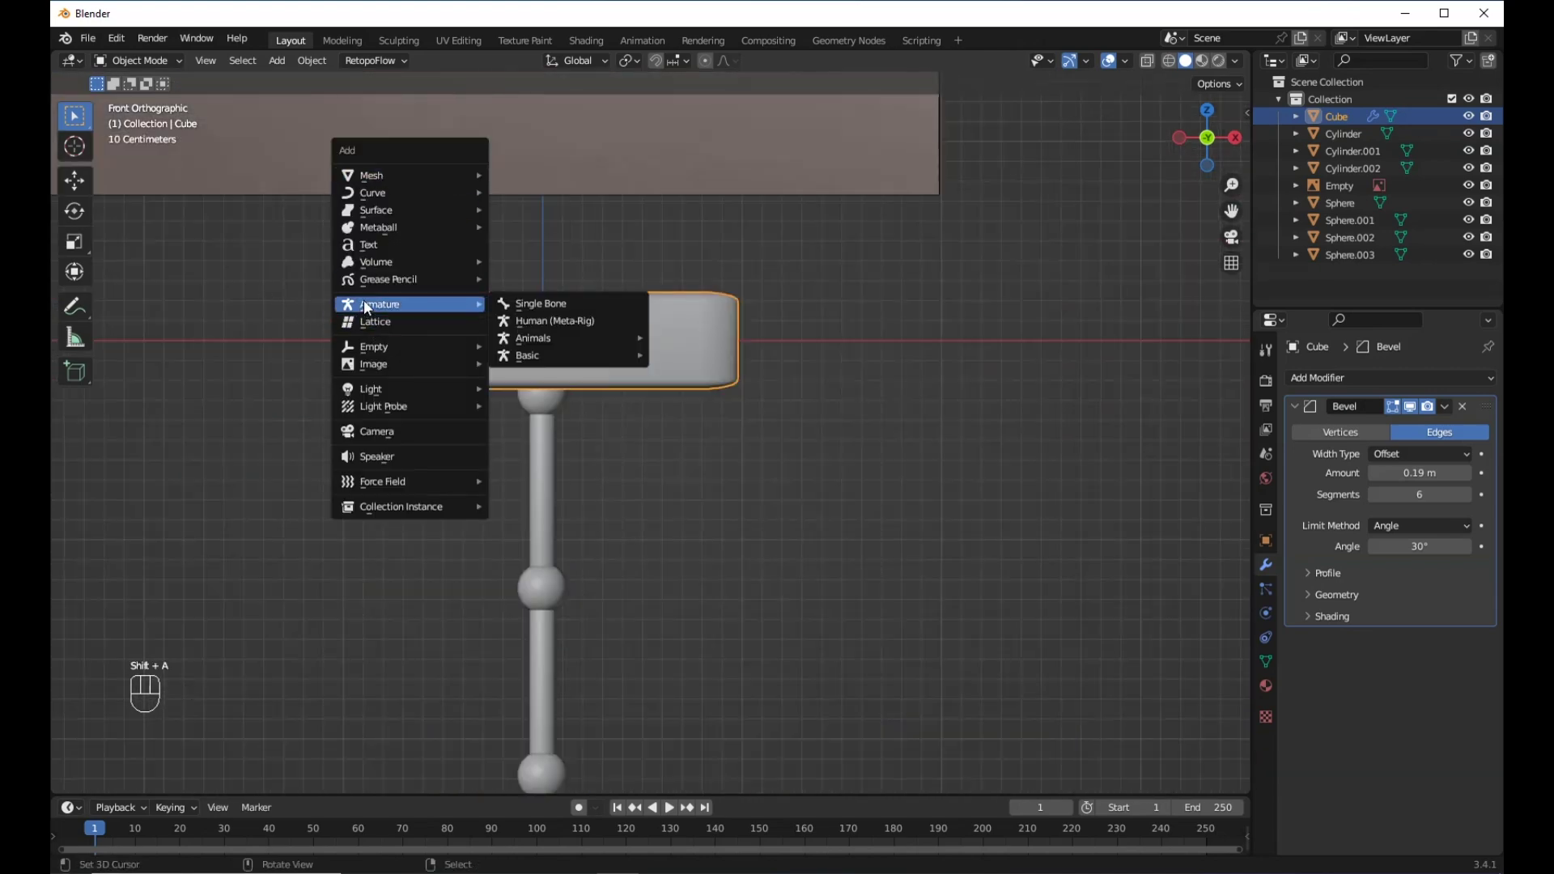
left_click(518, 305)
middle_click_drag(650, 351, 674, 401, "shift")
left_click(1171, 61)
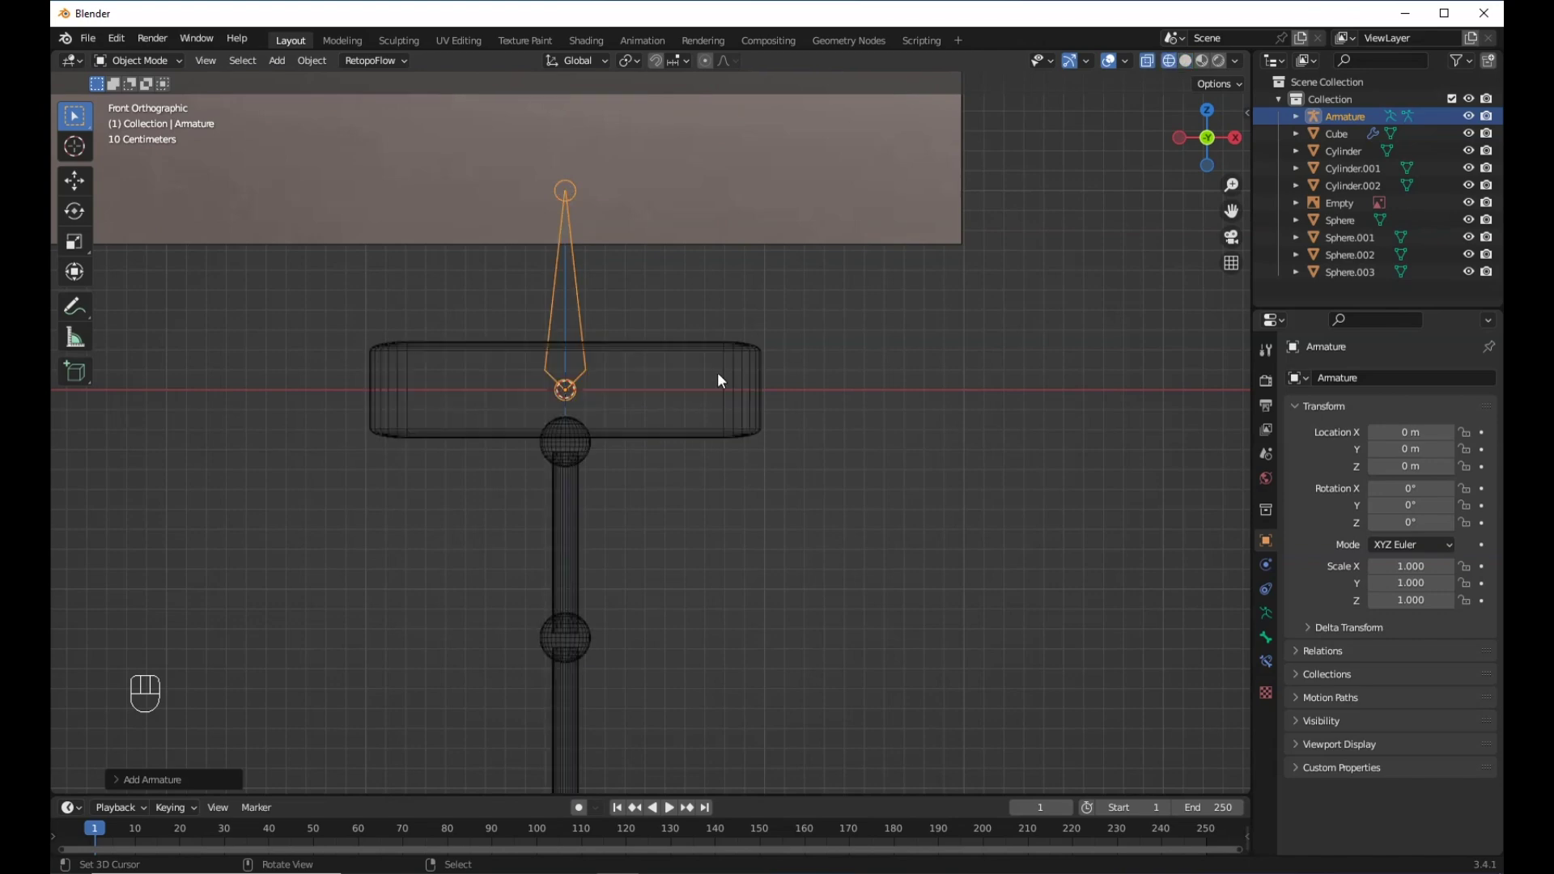
Move the armature down about 0.175 m along Z to the top edge of the uppermost joint sphere.
scroll(707, 361, "up", 2)
key("g")
key("z")
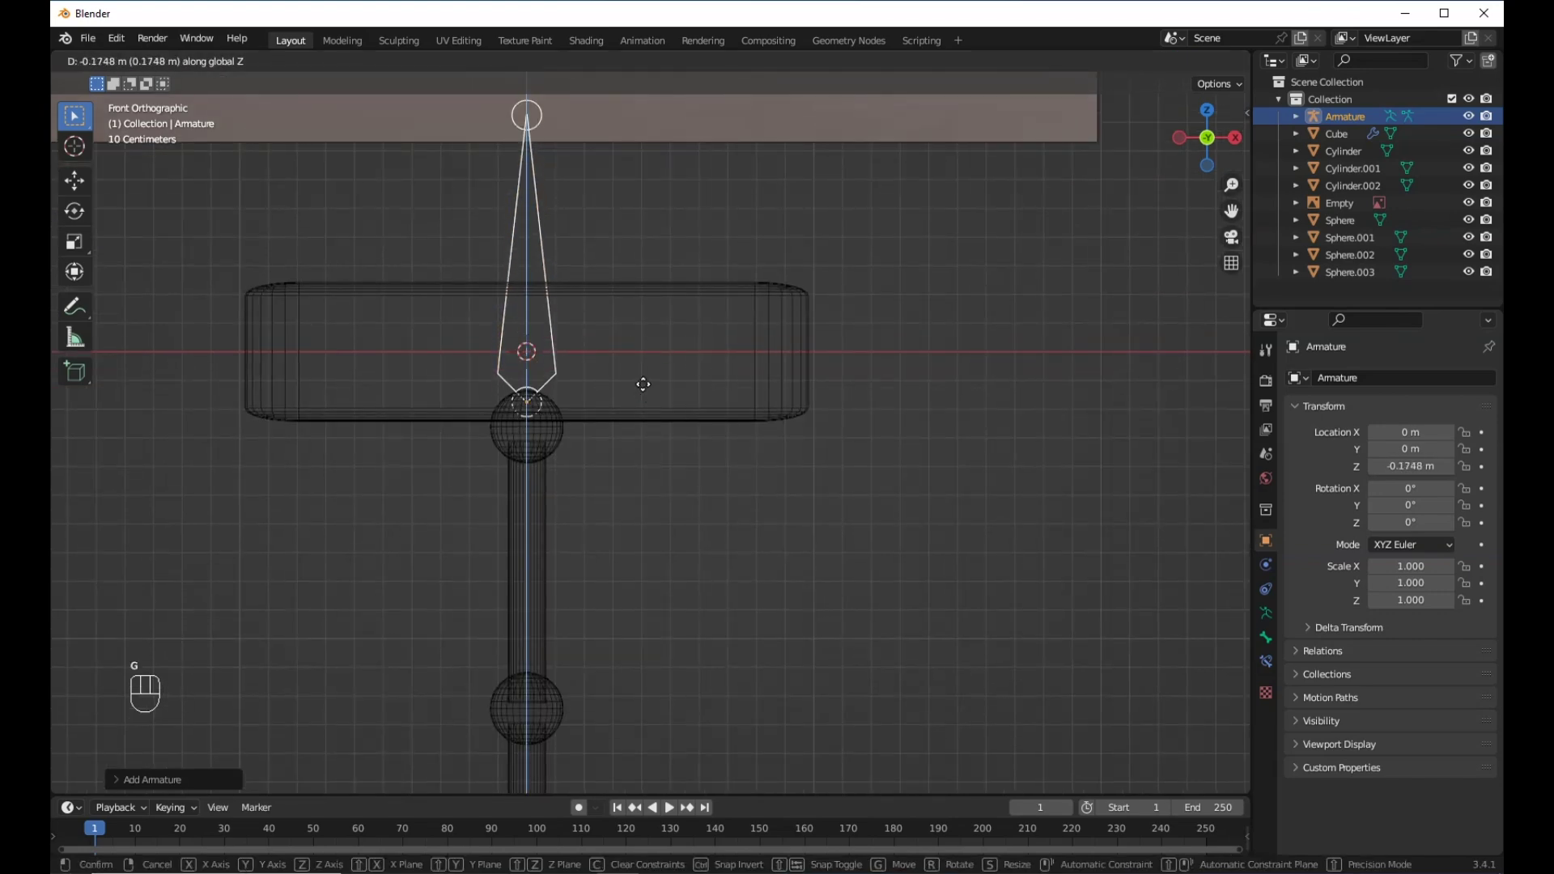
left_click(642, 384)
In Edit Mode, adjust the bone's lower end along Z at the uppermost joint sphere.
key("Tab")
scroll(638, 429, "up", 4)
middle_click_drag(553, 390, 686, 364, "shift")
scroll(687, 363, "down", 5)
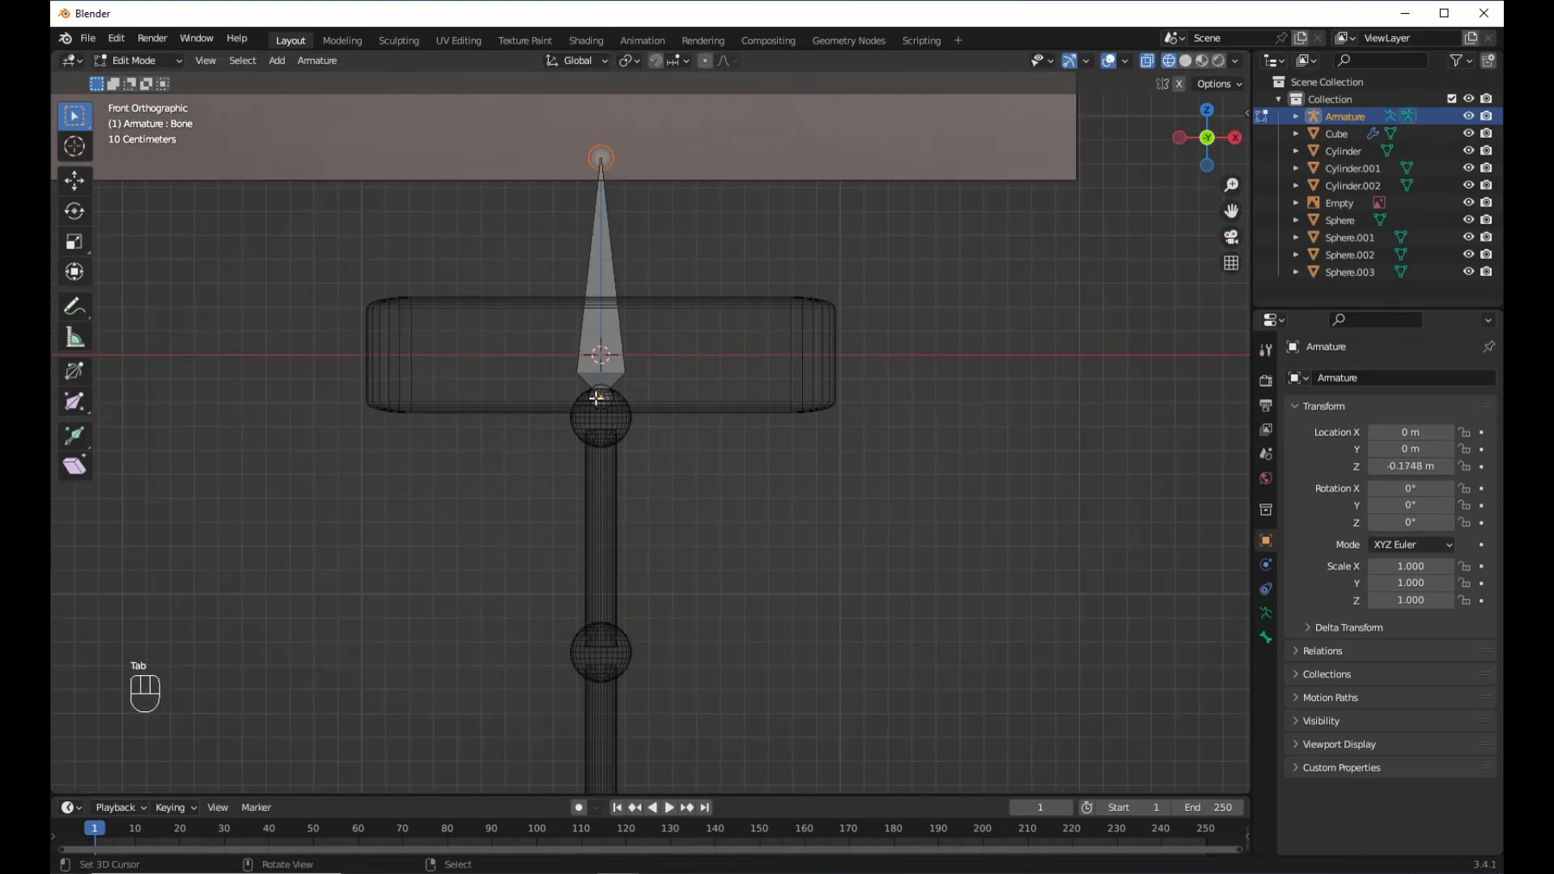
middle_click_drag(632, 471, 662, 441, "shift")
key("g")
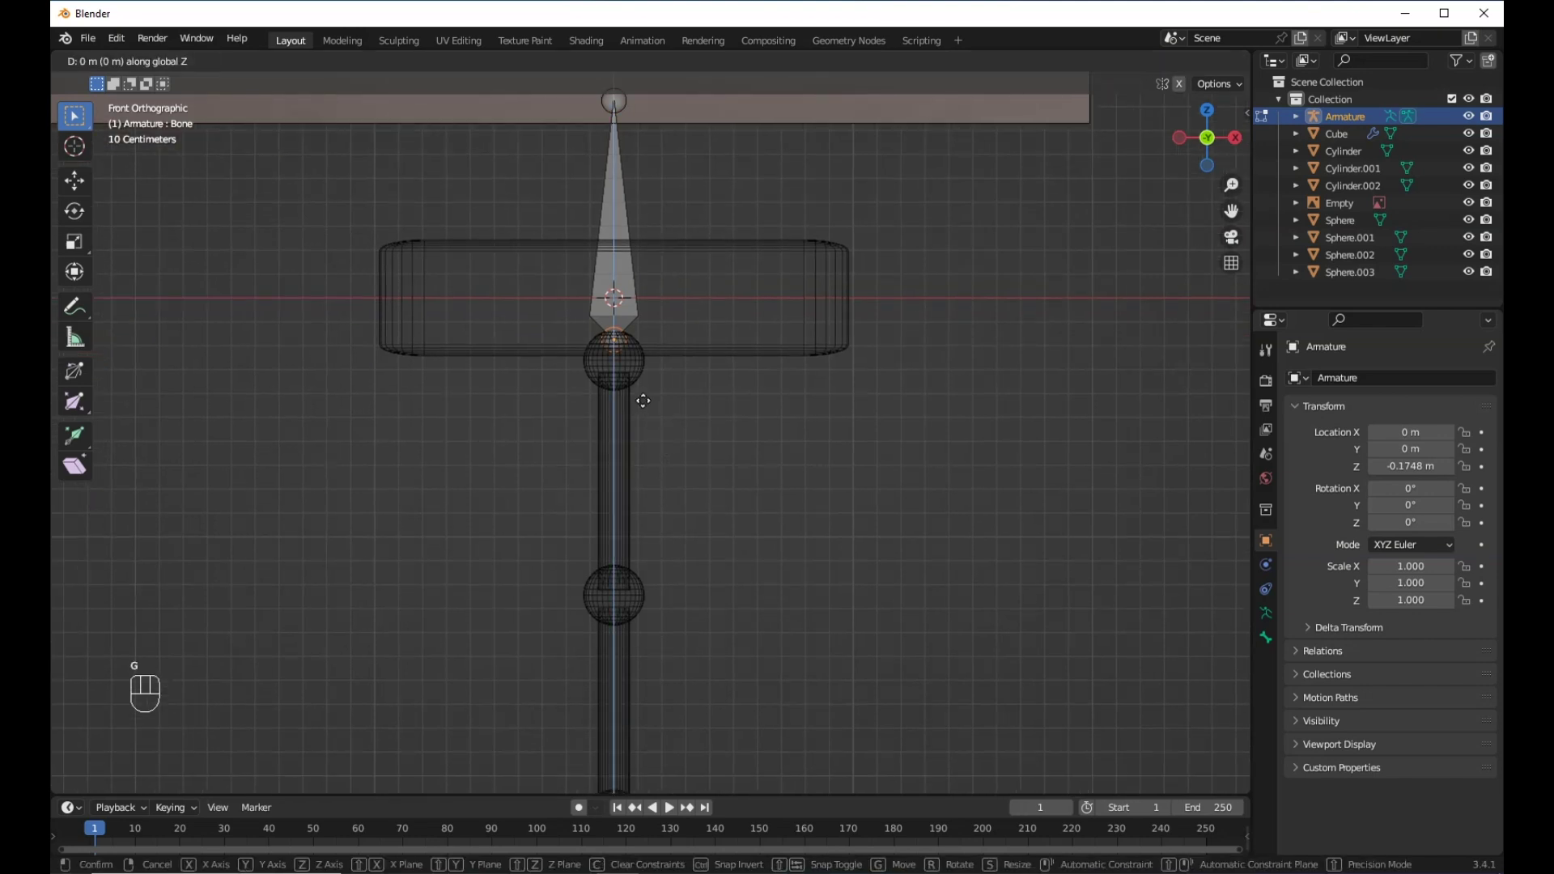
left_click(642, 421)
Extrude a bone from the first bone's lower end straight down to the second joint sphere.
key("e")
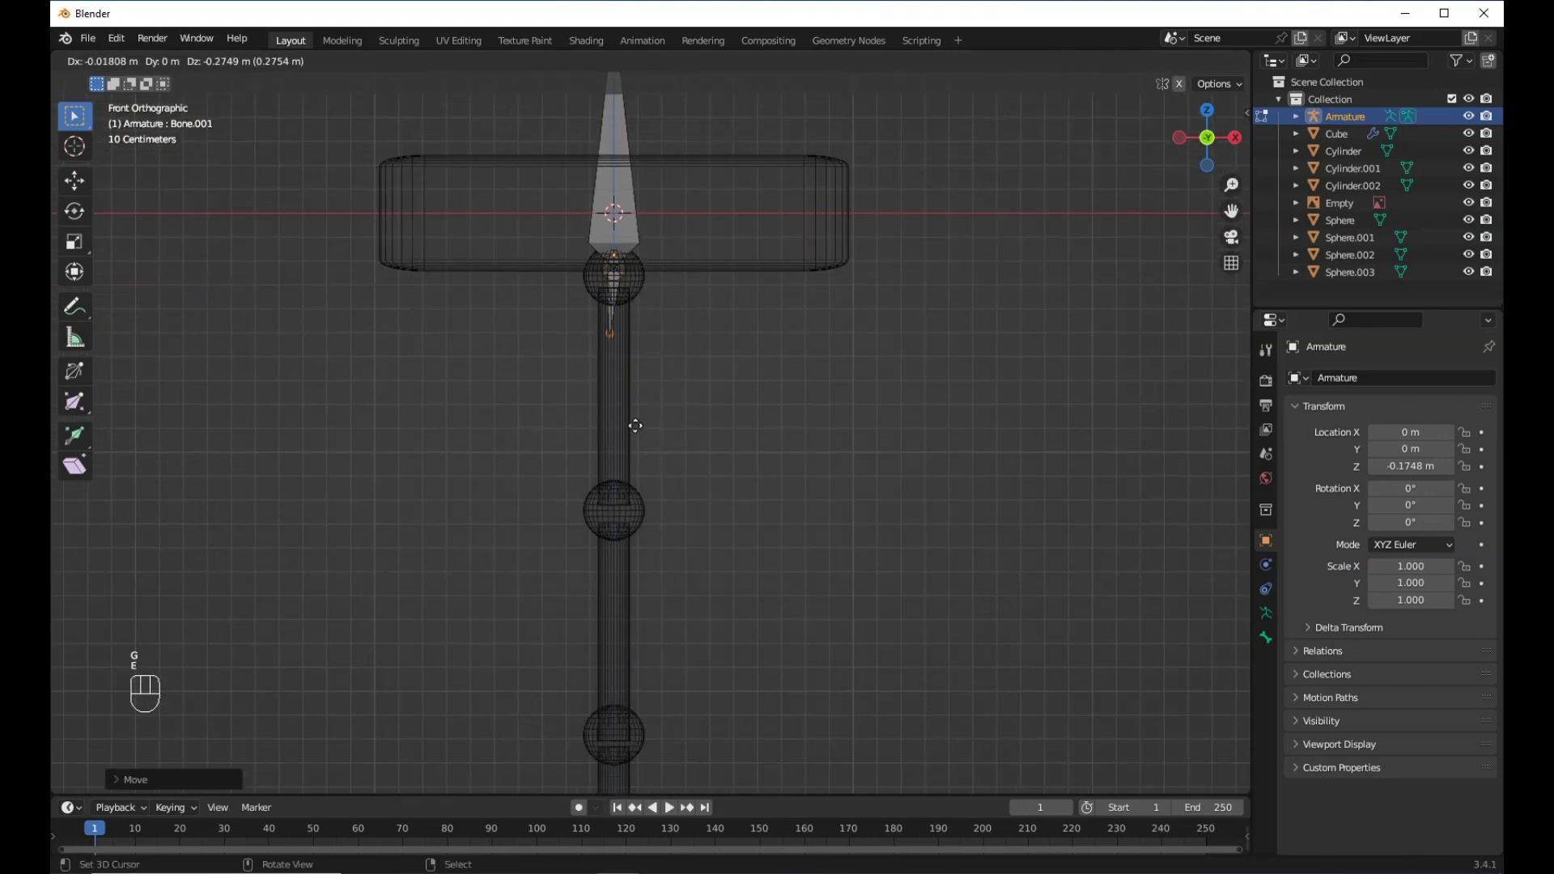
key("e")
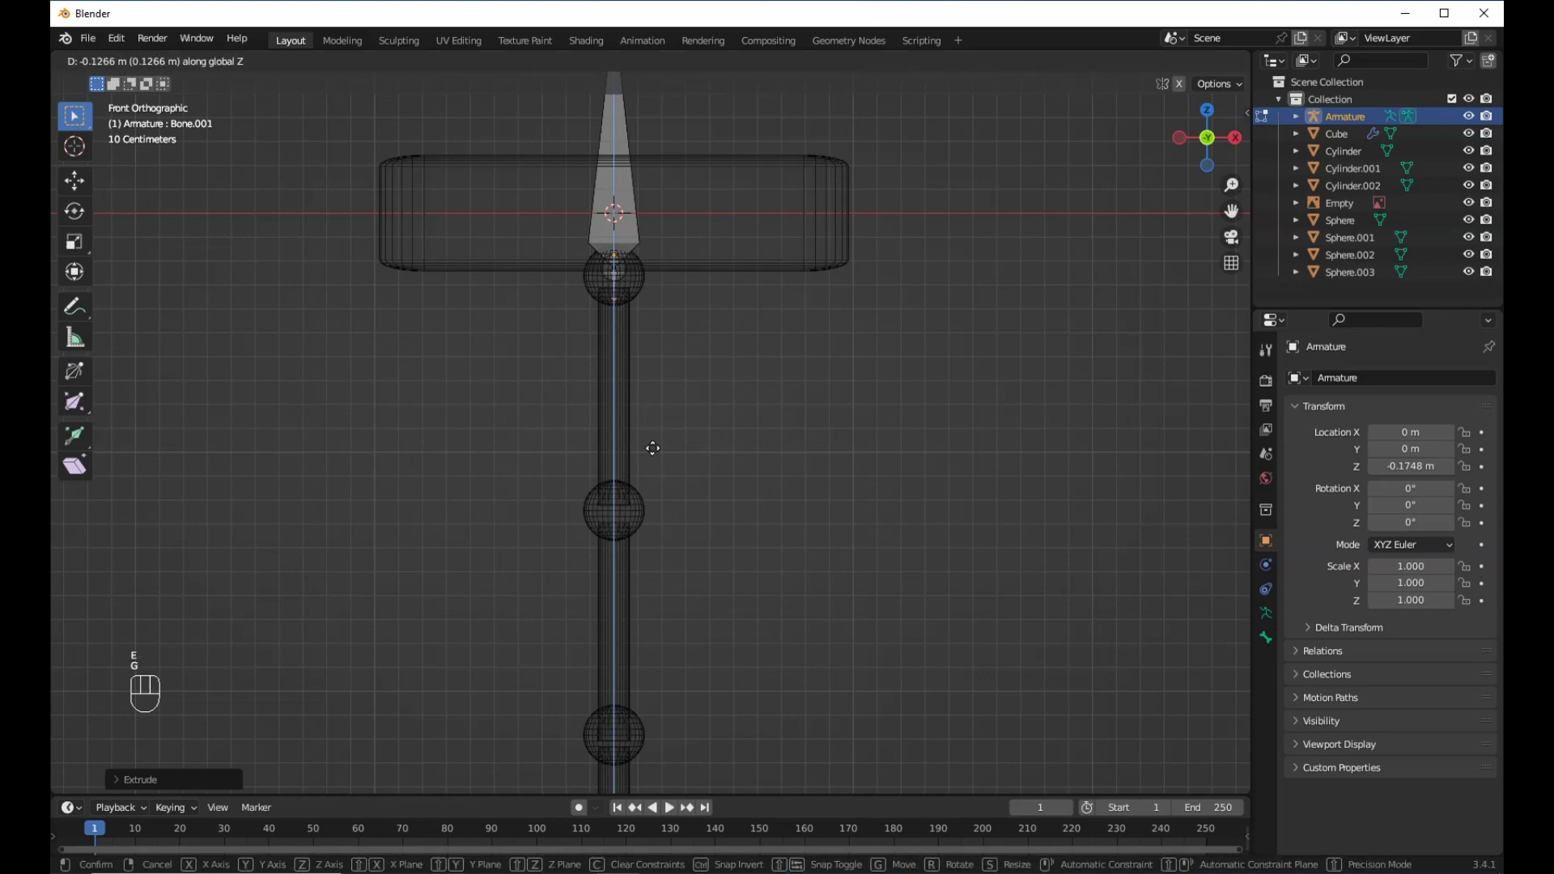
left_click(652, 632)
middle_click_drag(659, 642, 654, 455, "shift")
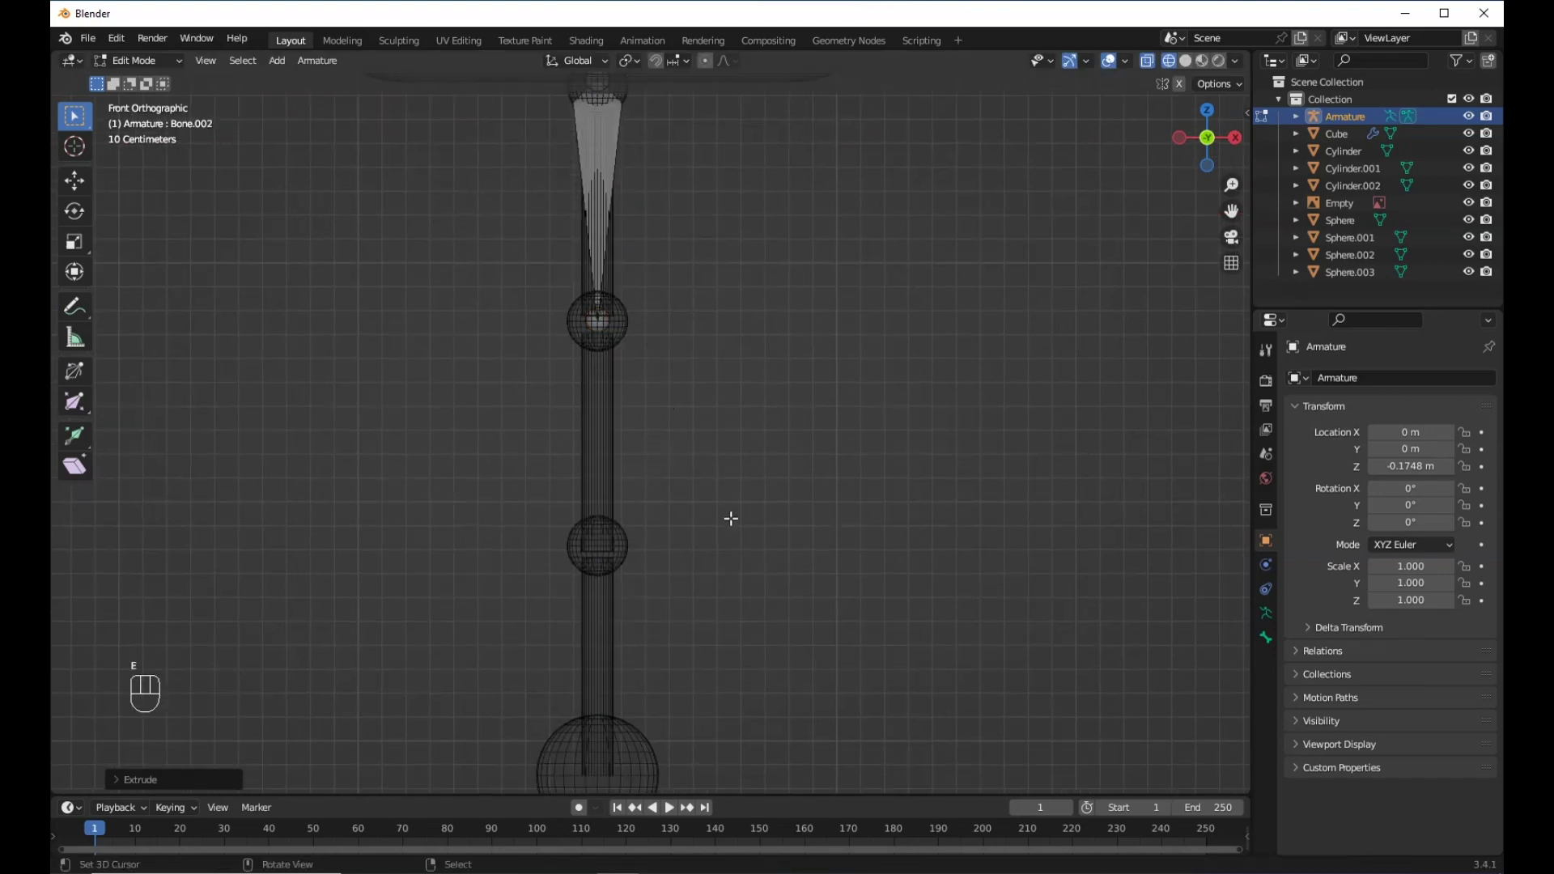
Extrude another bone down along the second rod to the third joint sphere.
key("e")
left_click(760, 745)
scroll(688, 623, "down", 3)
middle_click_drag(683, 618, 674, 557, "shift")
Extrude a bone down the third rod and move its end along Z to the centre of the bottom ball.
key("e")
right_click(642, 462)
key("g")
key("z")
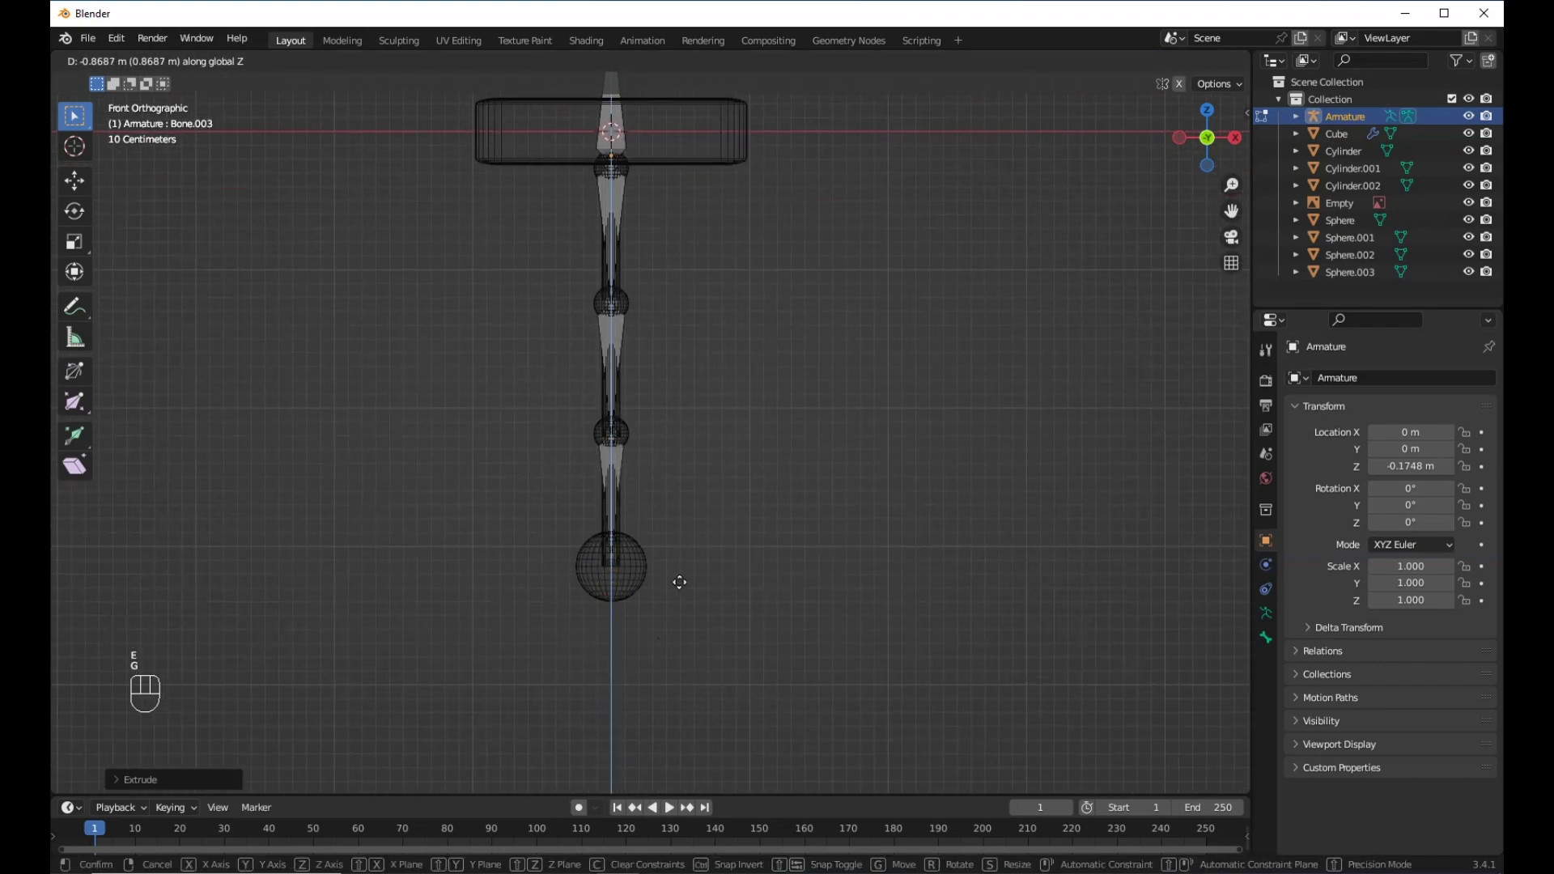
left_click(679, 591)
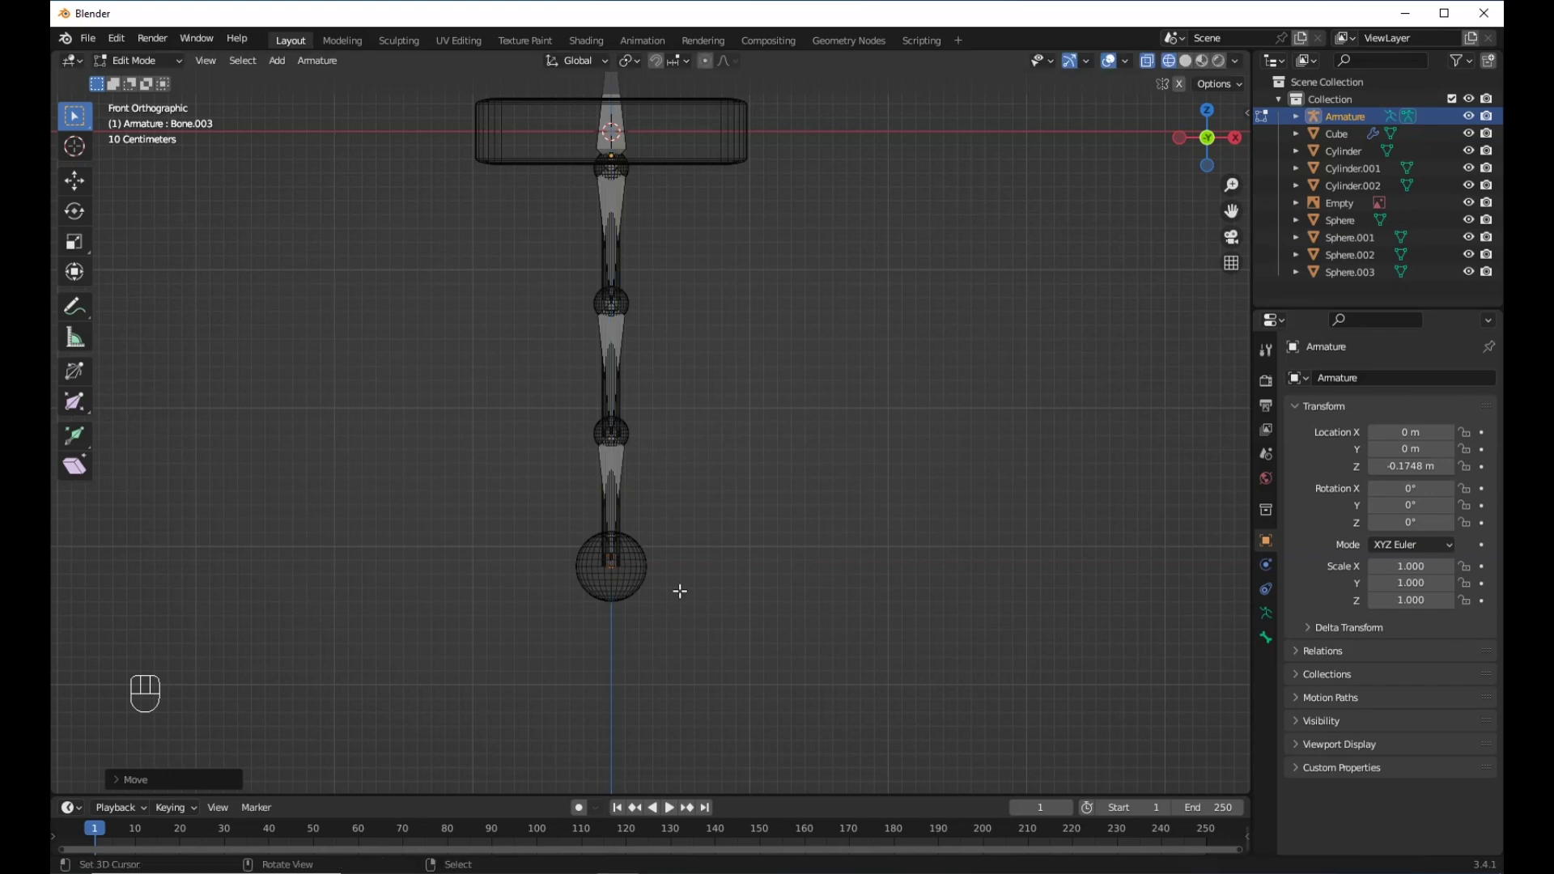
scroll(654, 453, "down", 3)
middle_click_drag(642, 213, 634, 334, "shift")
scroll(634, 342, "up", 6)
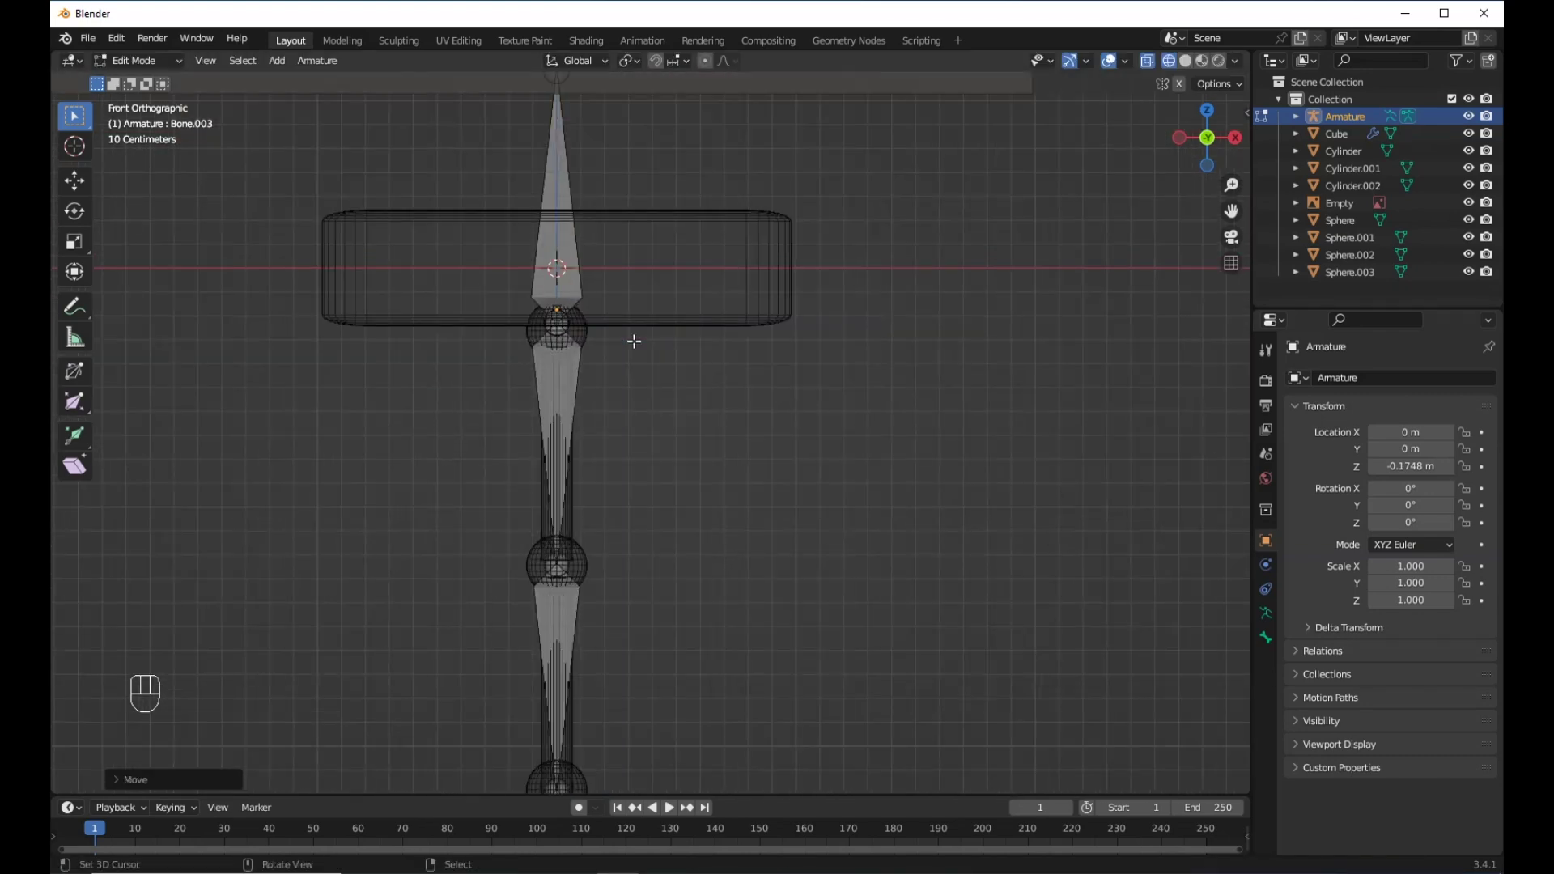
Test the chain in Pose Mode by rotating the block bone and the first rod bone, and return to Edit Mode.
left_click(136, 60)
left_click(143, 113)
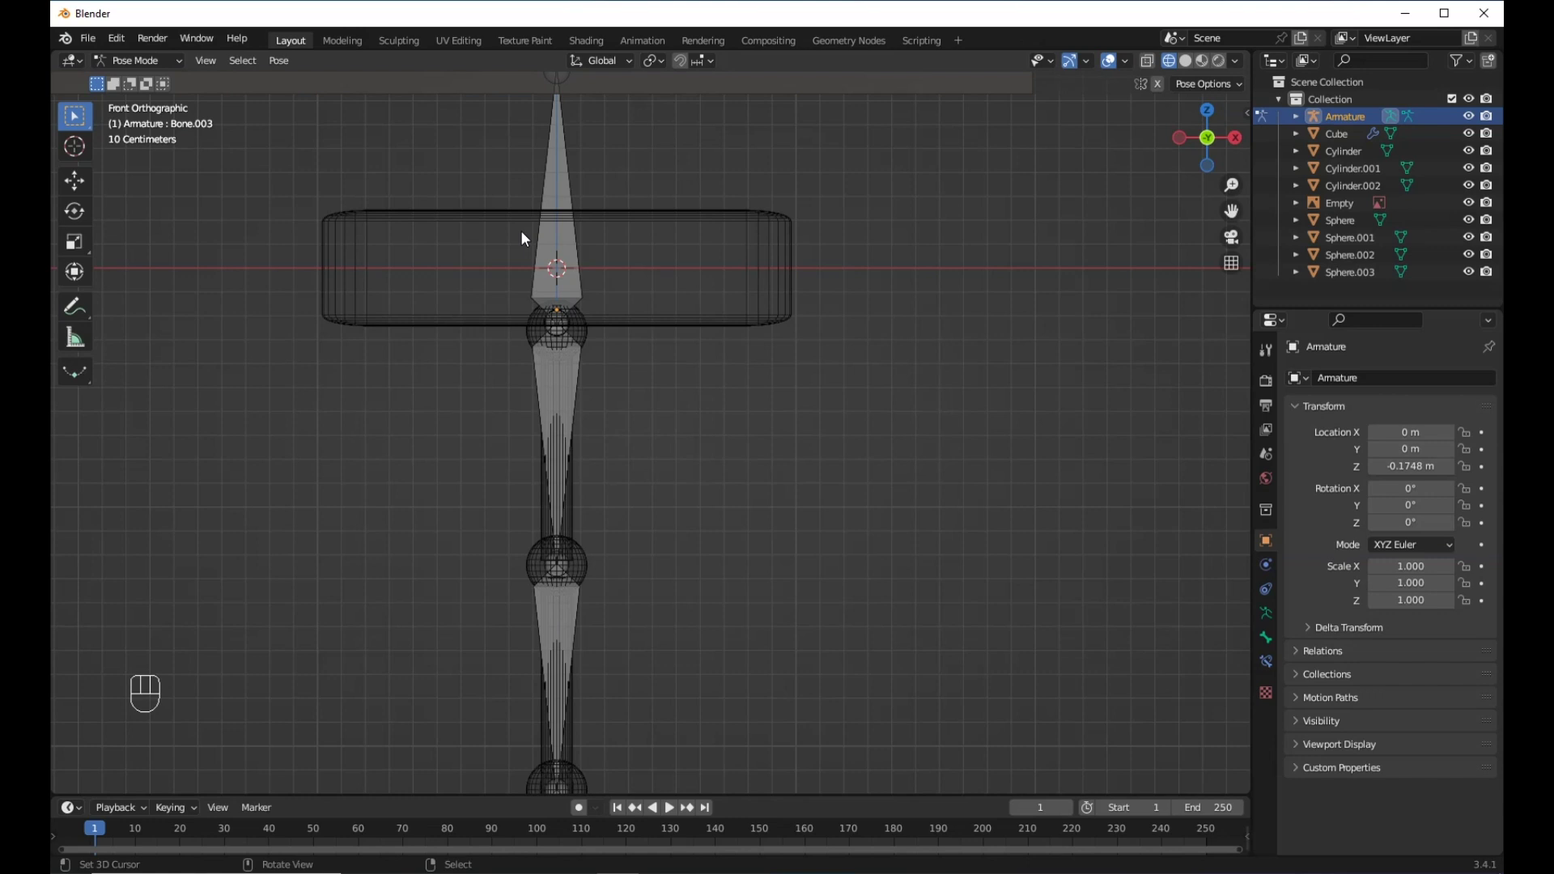
scroll(637, 309, "down", 3)
key("r")
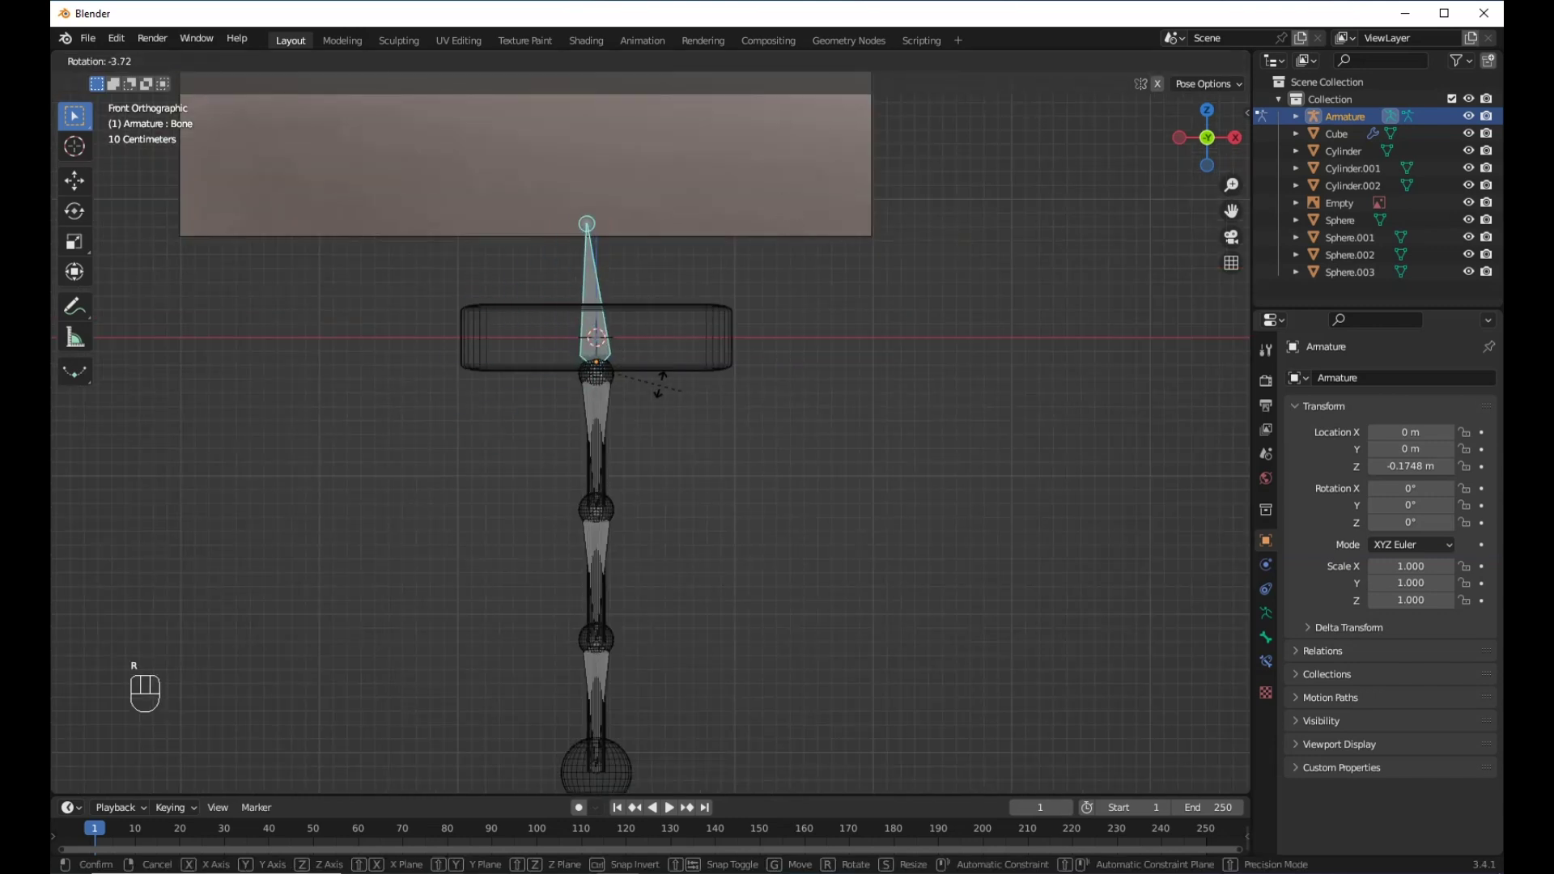
right_click(607, 397)
key("r")
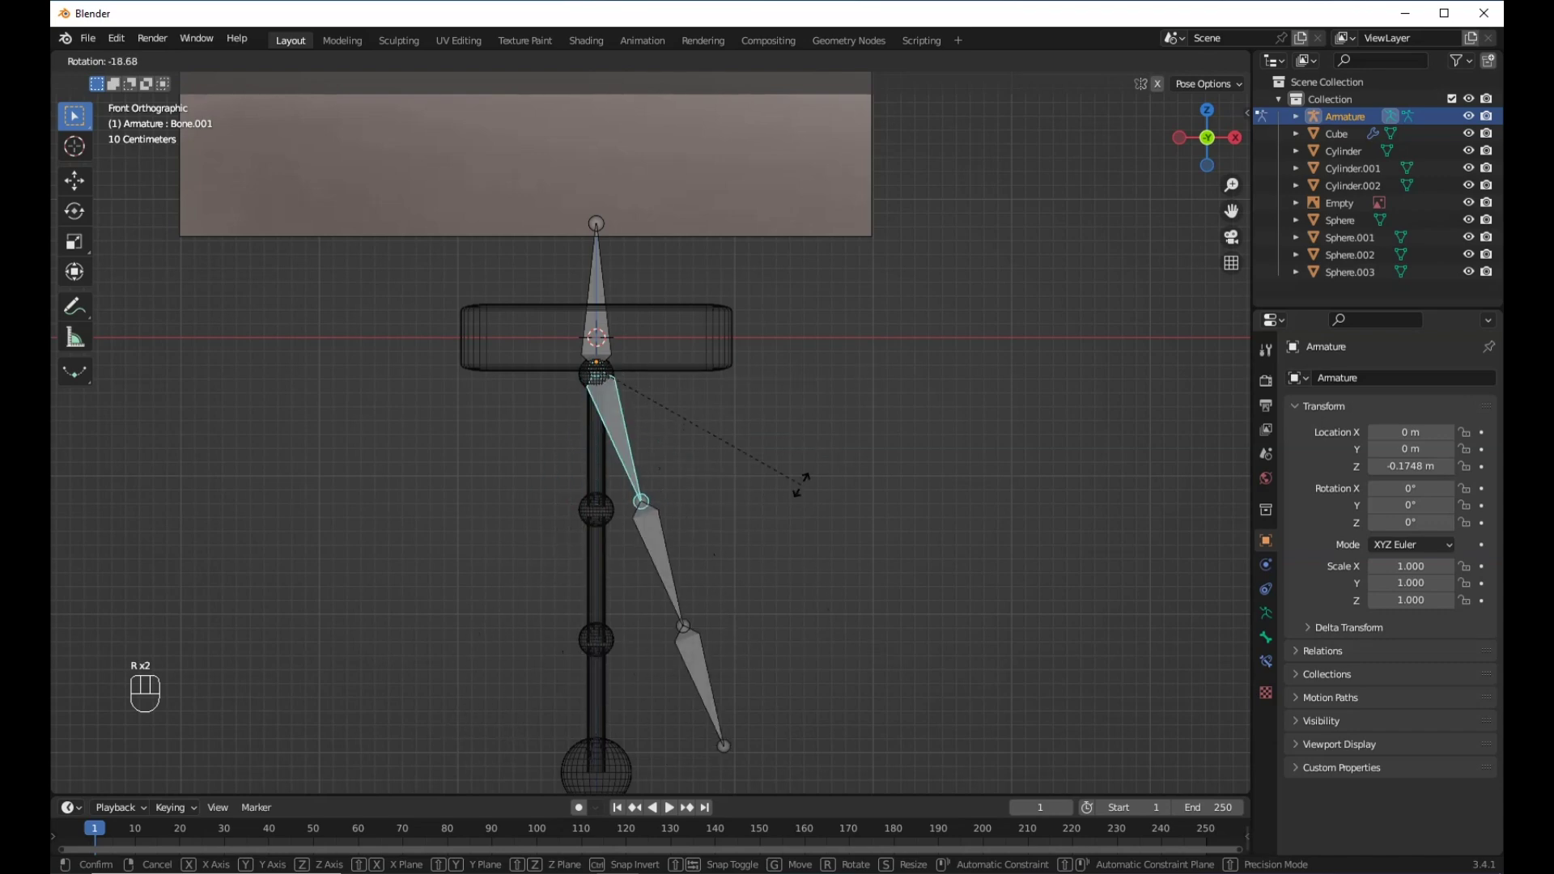
right_click(810, 546)
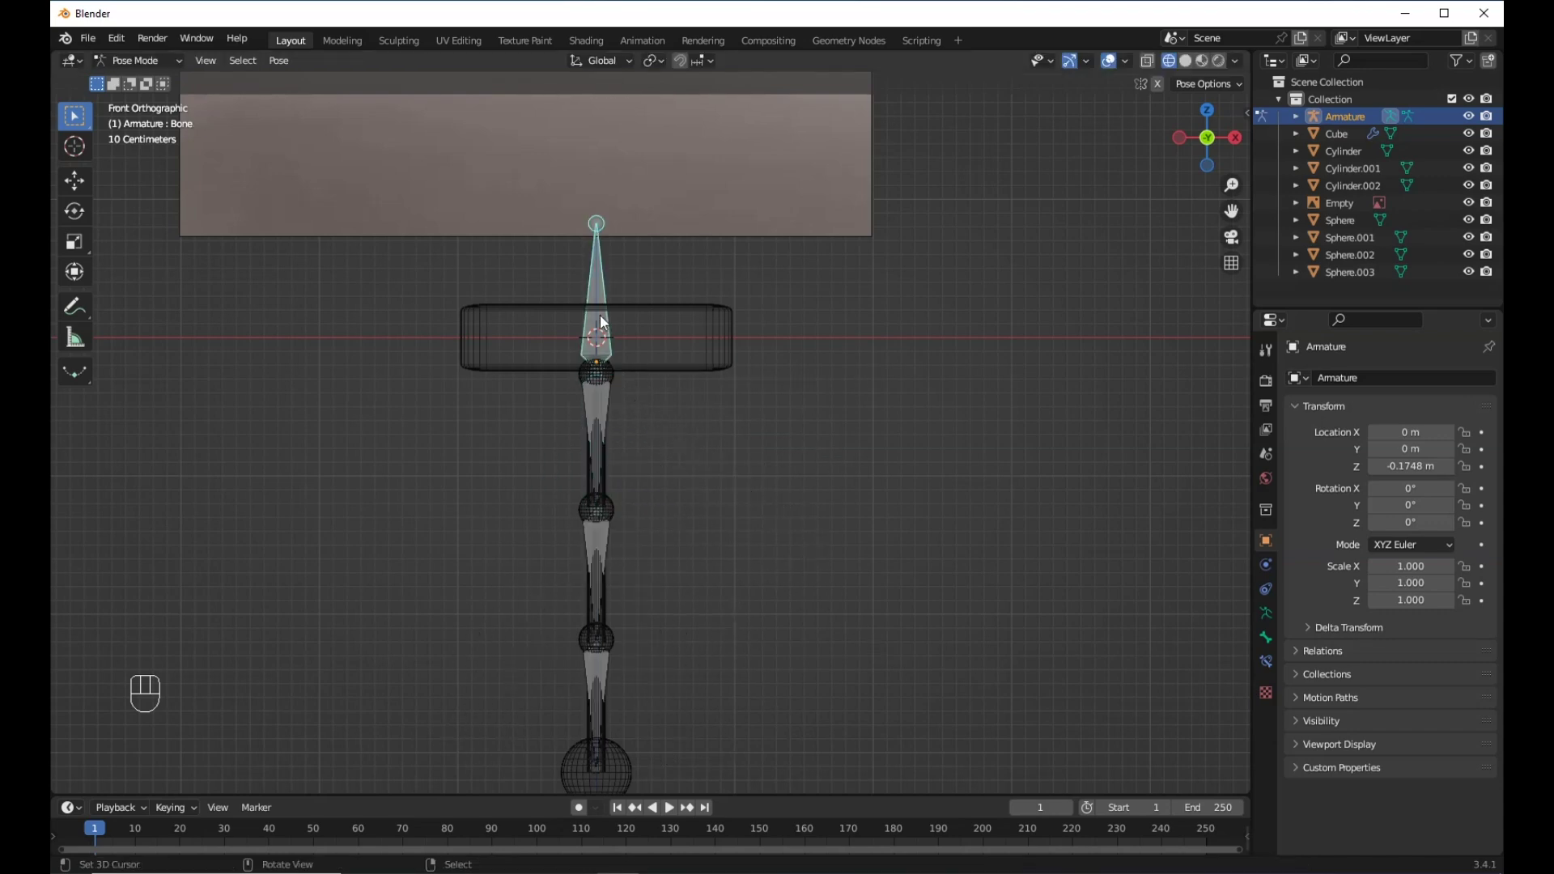
key("Tab")
Try to create an extra bone from the block bone's tip and move it down along Z, and undo it.
scroll(666, 350, "up", 5)
scroll(590, 315, "down", 4)
scroll(627, 366, "up", 3)
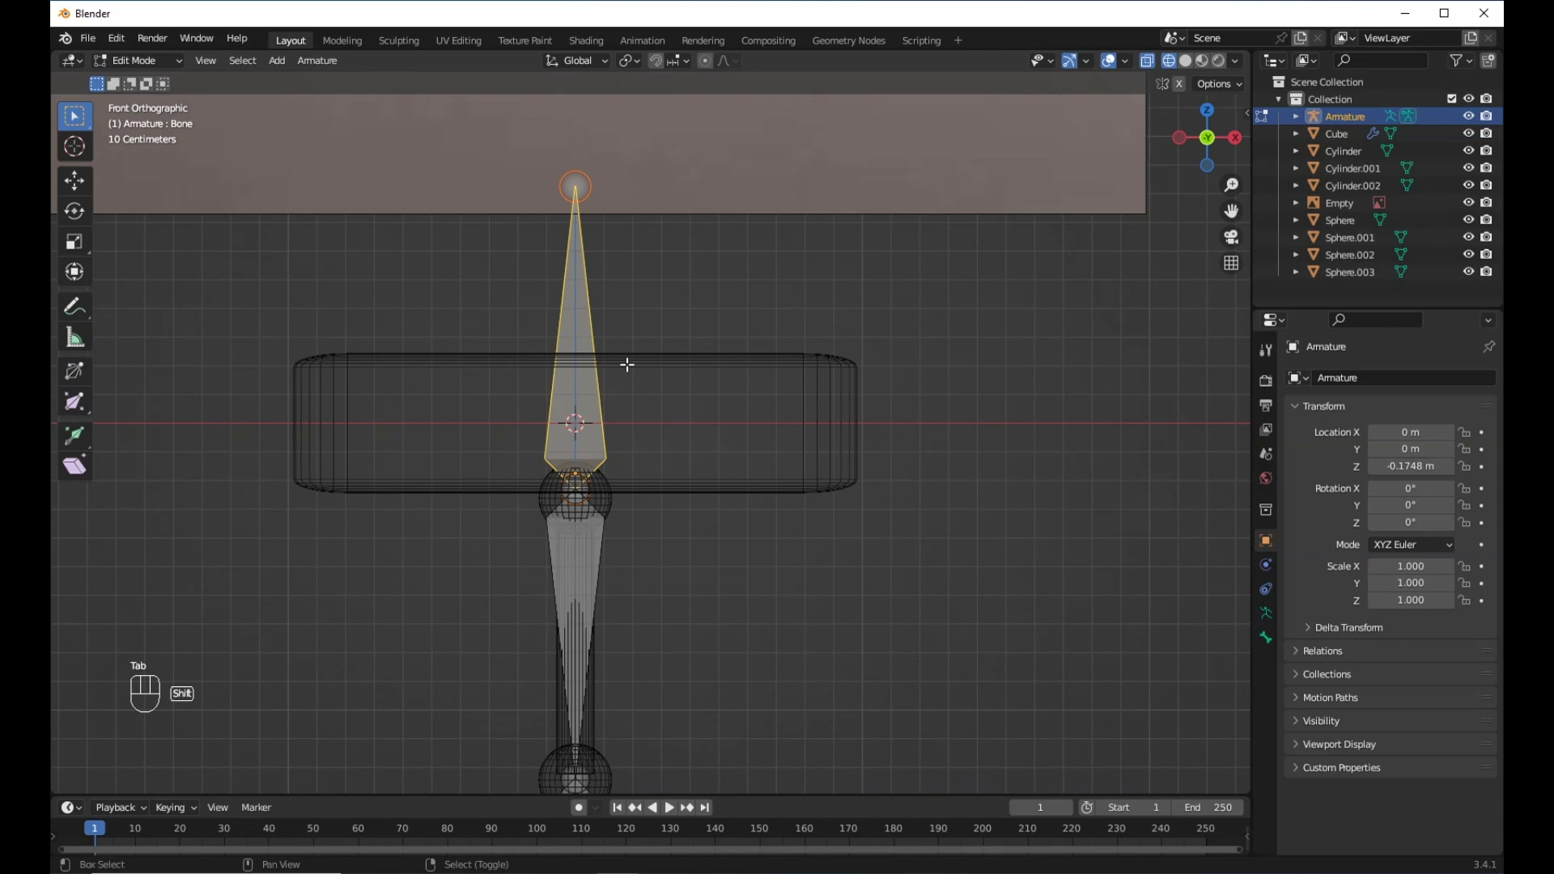
middle_click_drag(627, 365, 624, 291, "shift")
left_click(573, 114)
key("f")
key("g")
key("z")
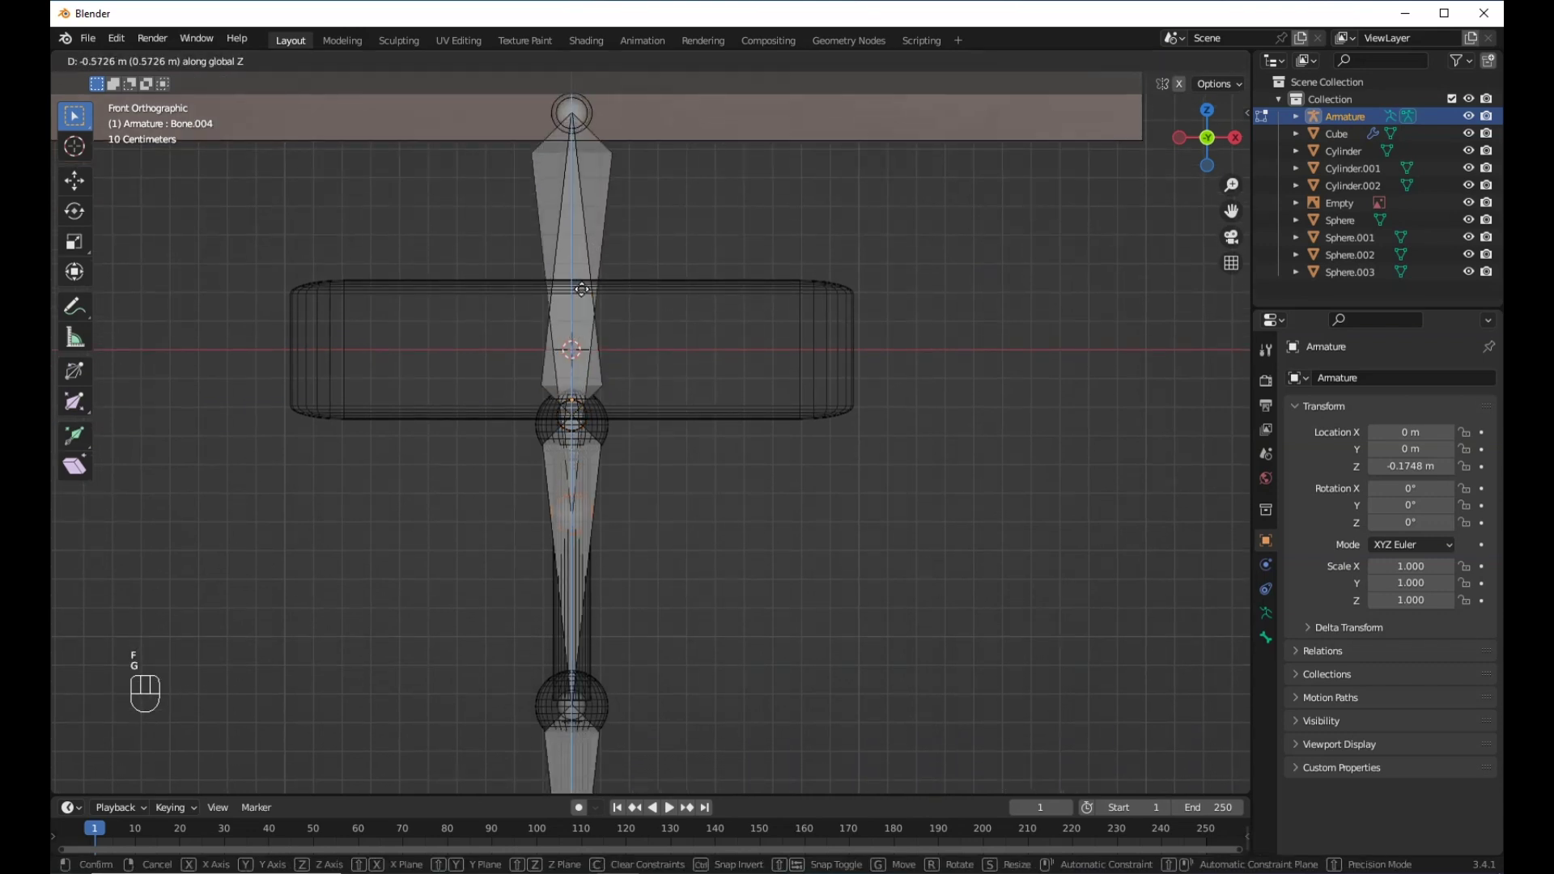
right_click(581, 289)
key("ctrl+z")
key("ctrl+z")
Move the block bone's tip down along Z so that the bone ends just inside the block's upper edge.
left_click(586, 97)
key("g")
key("z")
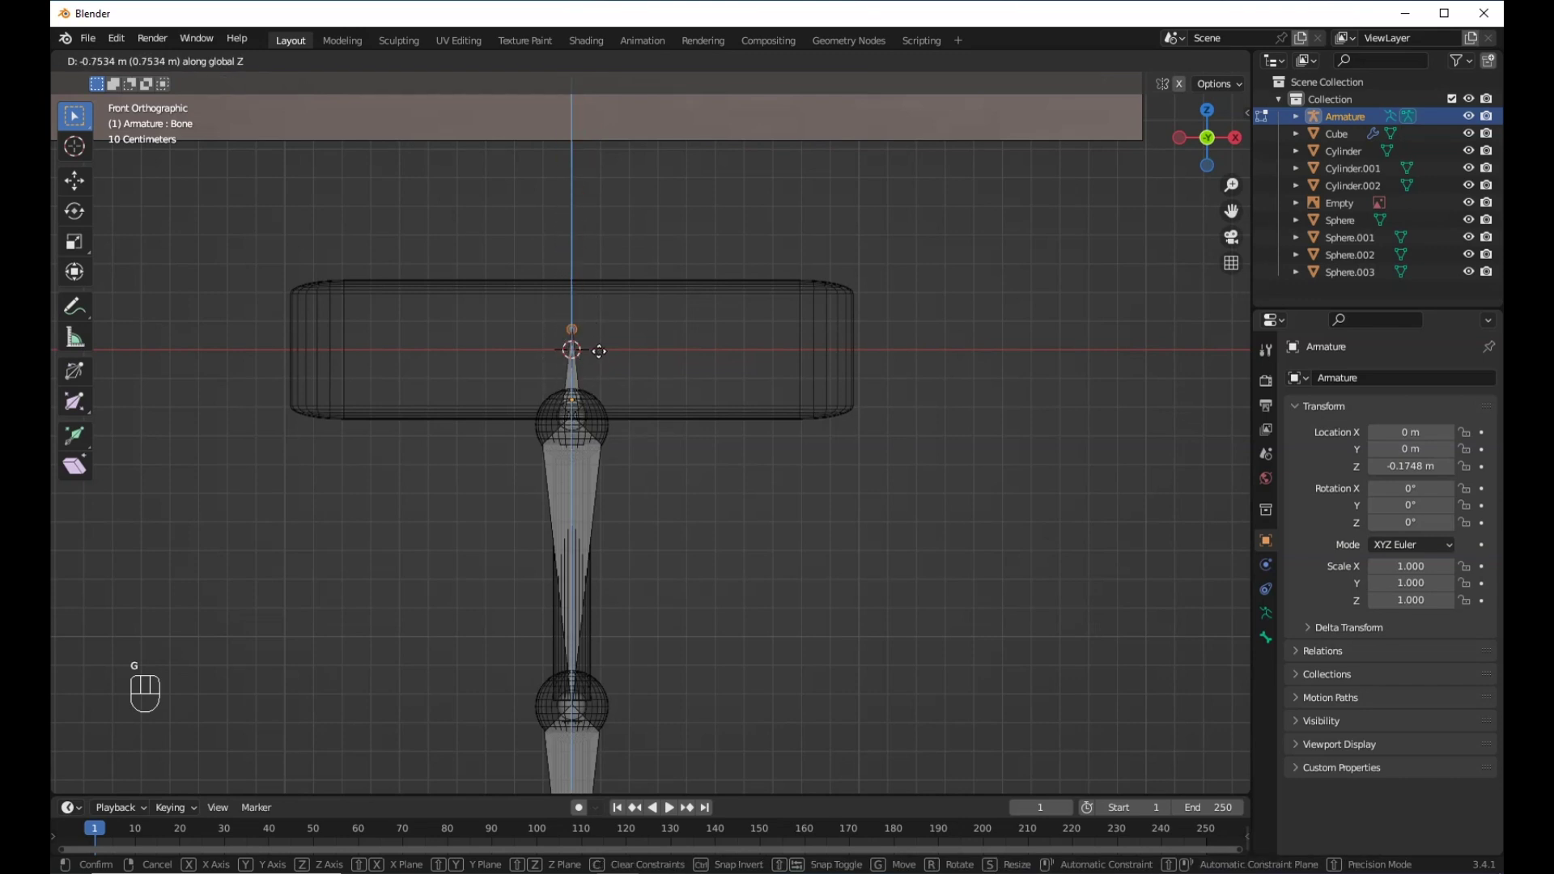
left_click(599, 325)
scroll(603, 337, "down", 2)
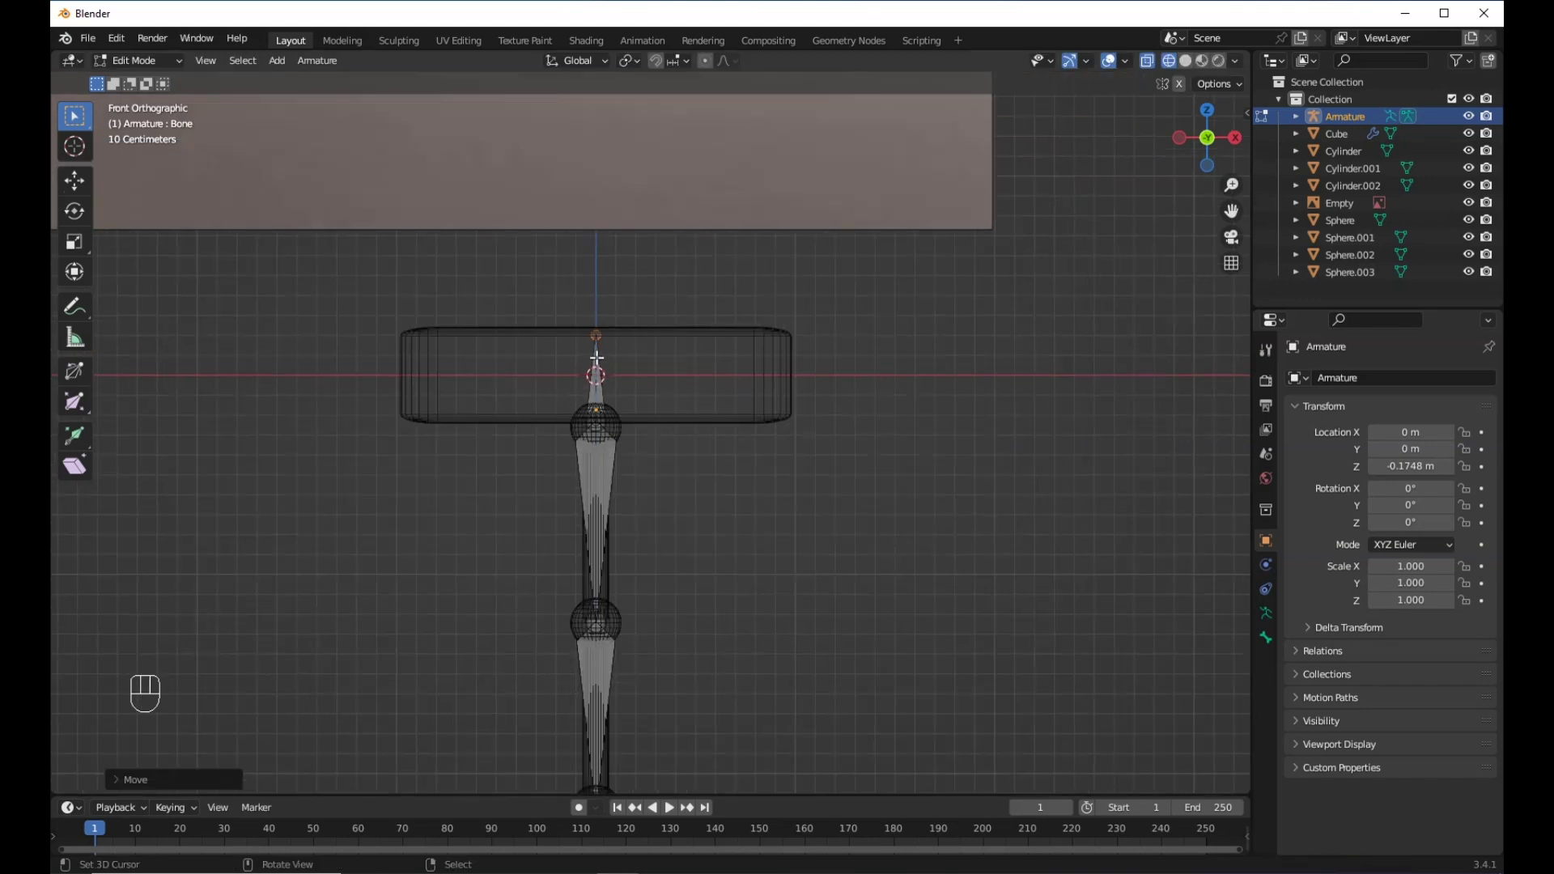
Duplicate the shortened block bone and leave the copy in the same place.
left_click(601, 383)
key("shift+d")
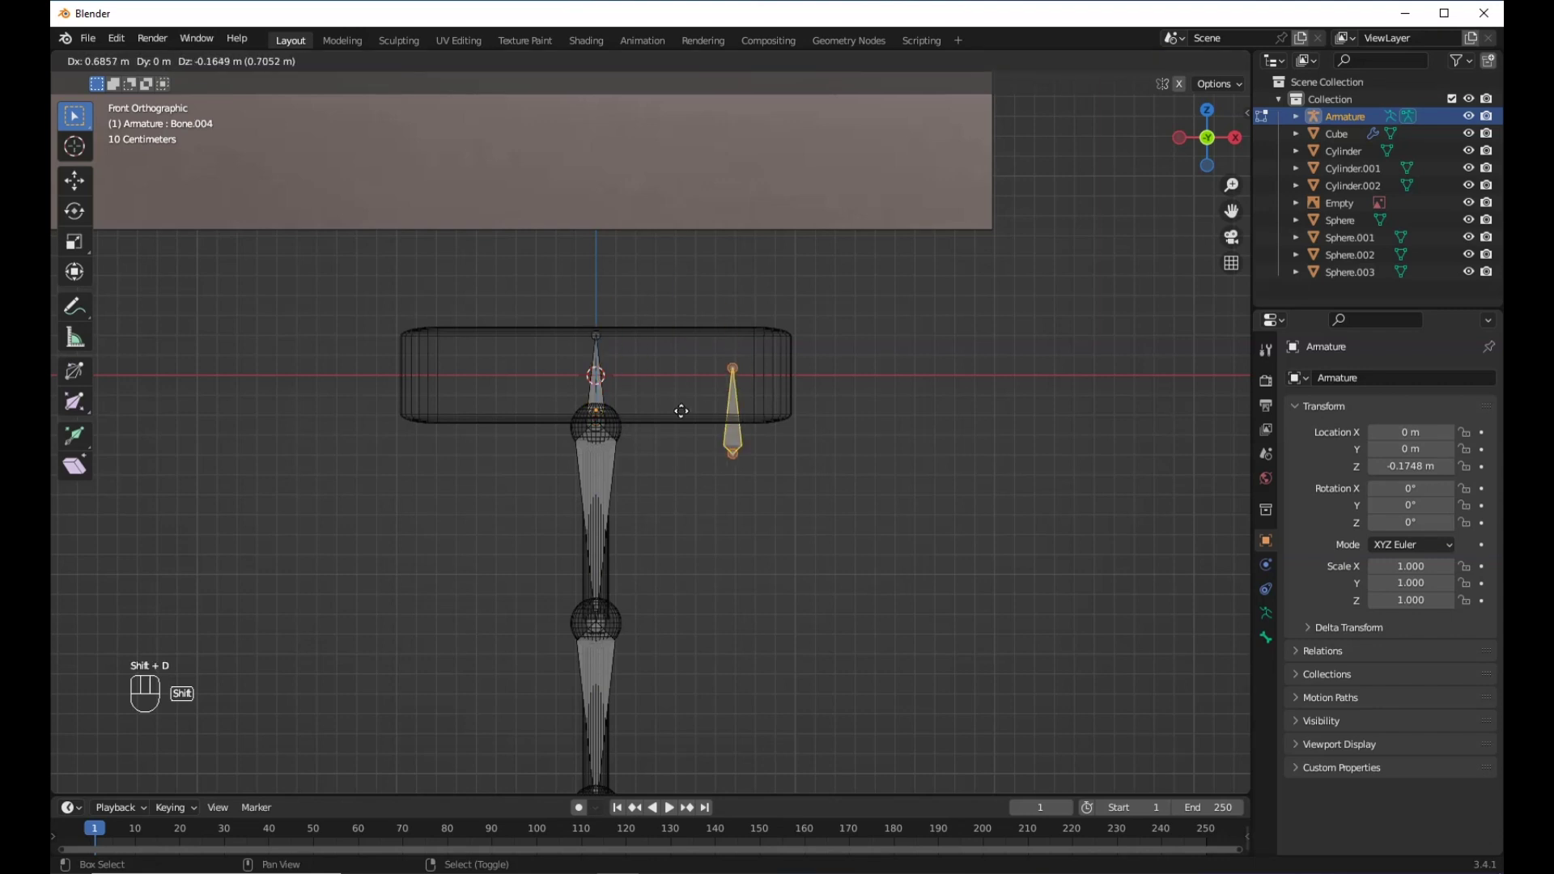
right_click(600, 337)
key("s")
right_click(626, 322)
key("g")
right_click(602, 317)
Move the original block bone's tip up along Z well above the block, making it taller than its copy.
right_click(599, 330)
key("g")
key("z")
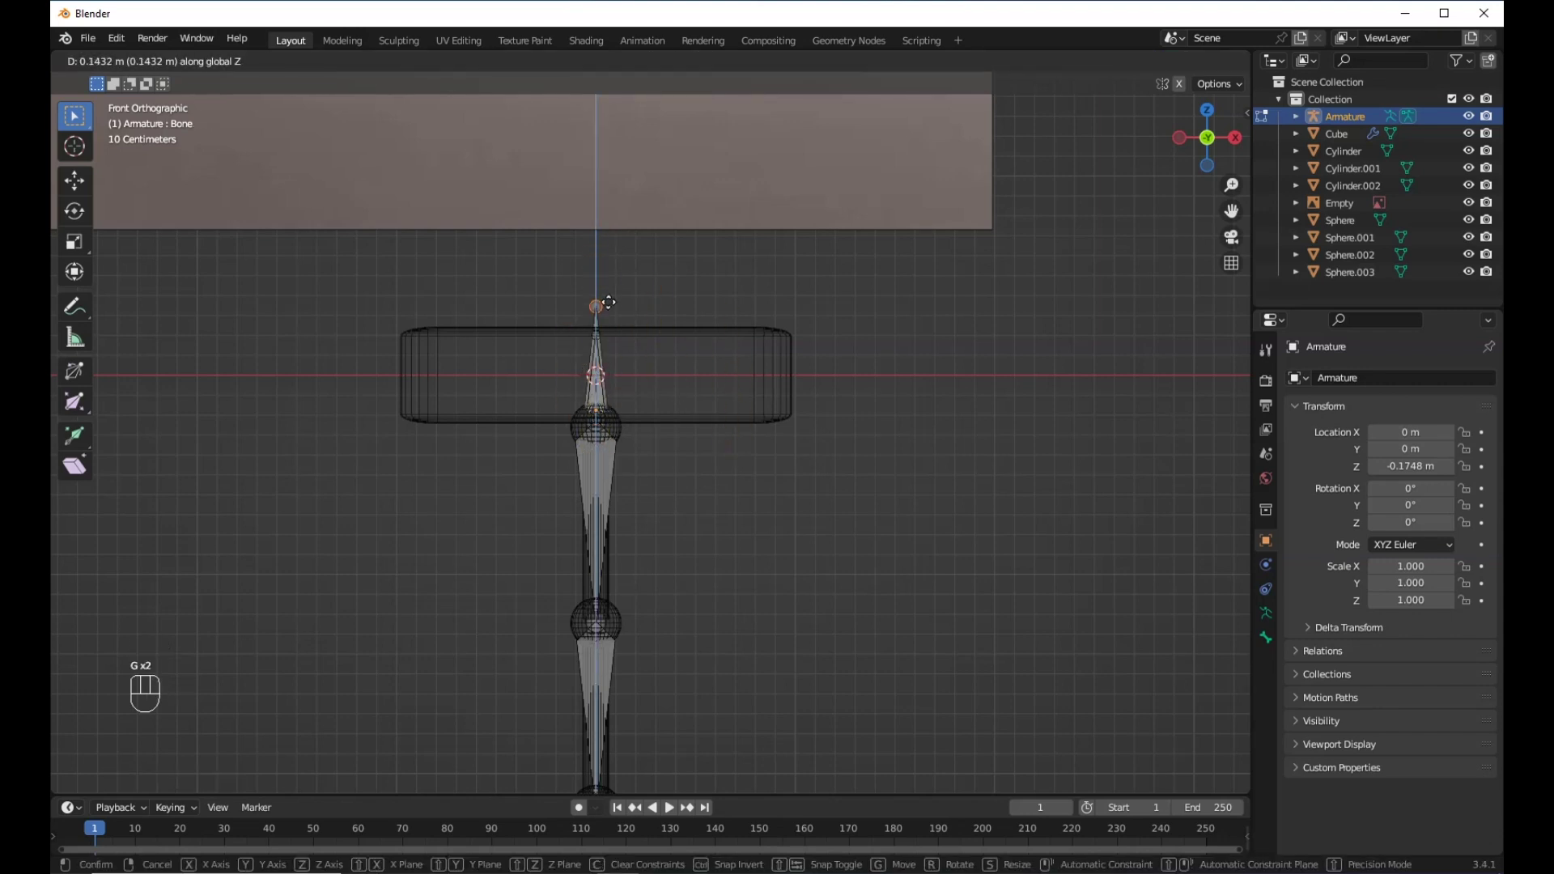
left_click(638, 197)
scroll(625, 330, "up", 3)
scroll(625, 329, "down", 3)
middle_click_drag(625, 330, 625, 320, "shift")
Try to join the short copied bone to the chain by filling between the selected bone ends.
right_click(603, 282)
scroll(603, 282, "up", 3)
key("g")
right_click(556, 326)
right_click(559, 344)
key("f")
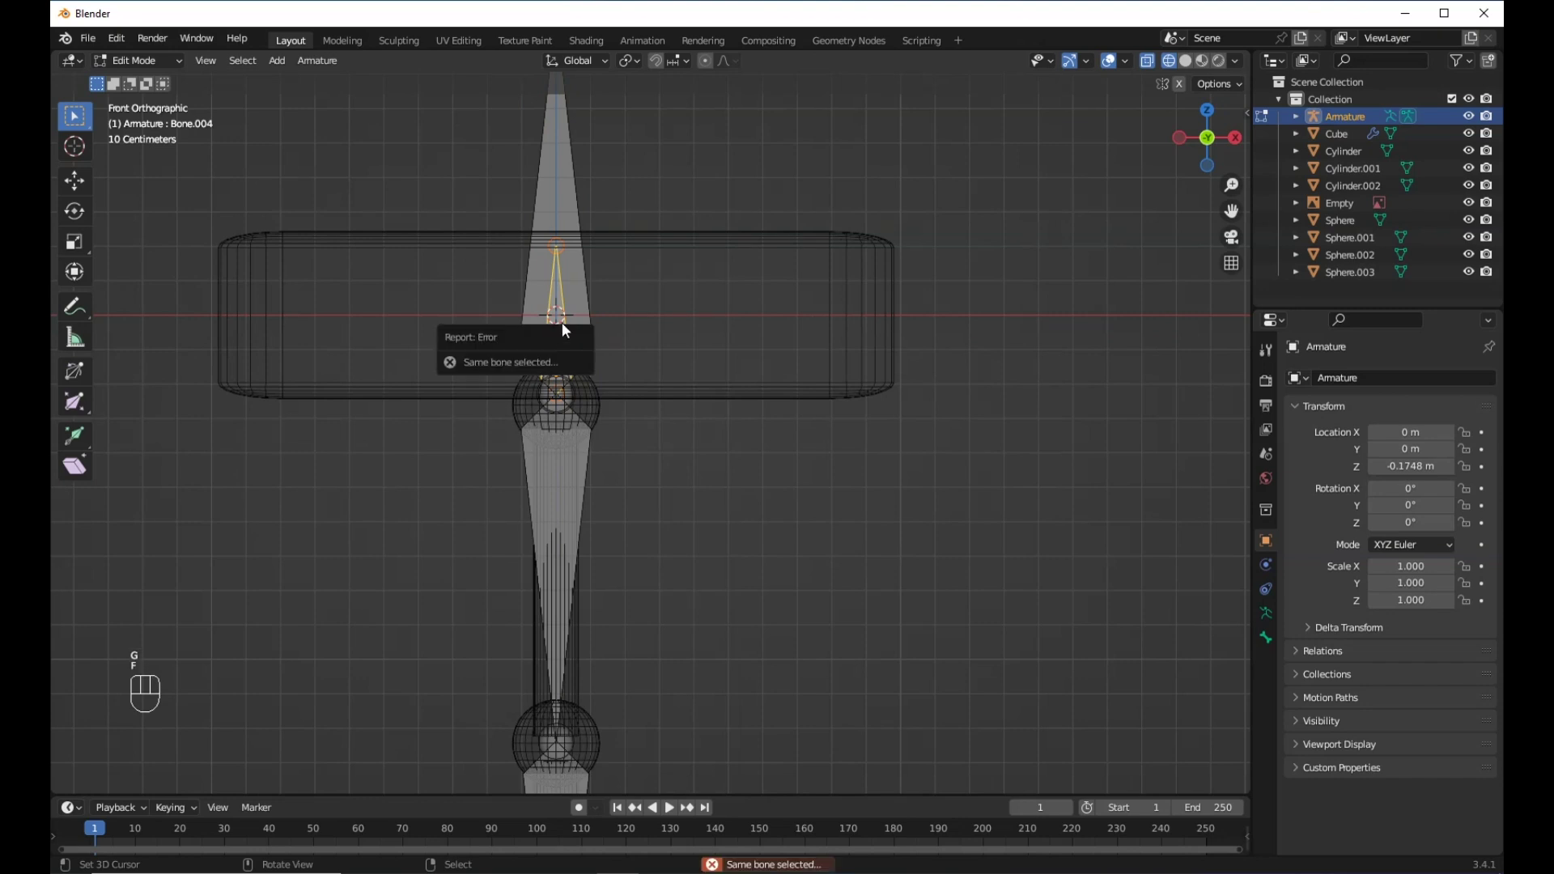
key("g")
left_click(594, 379)
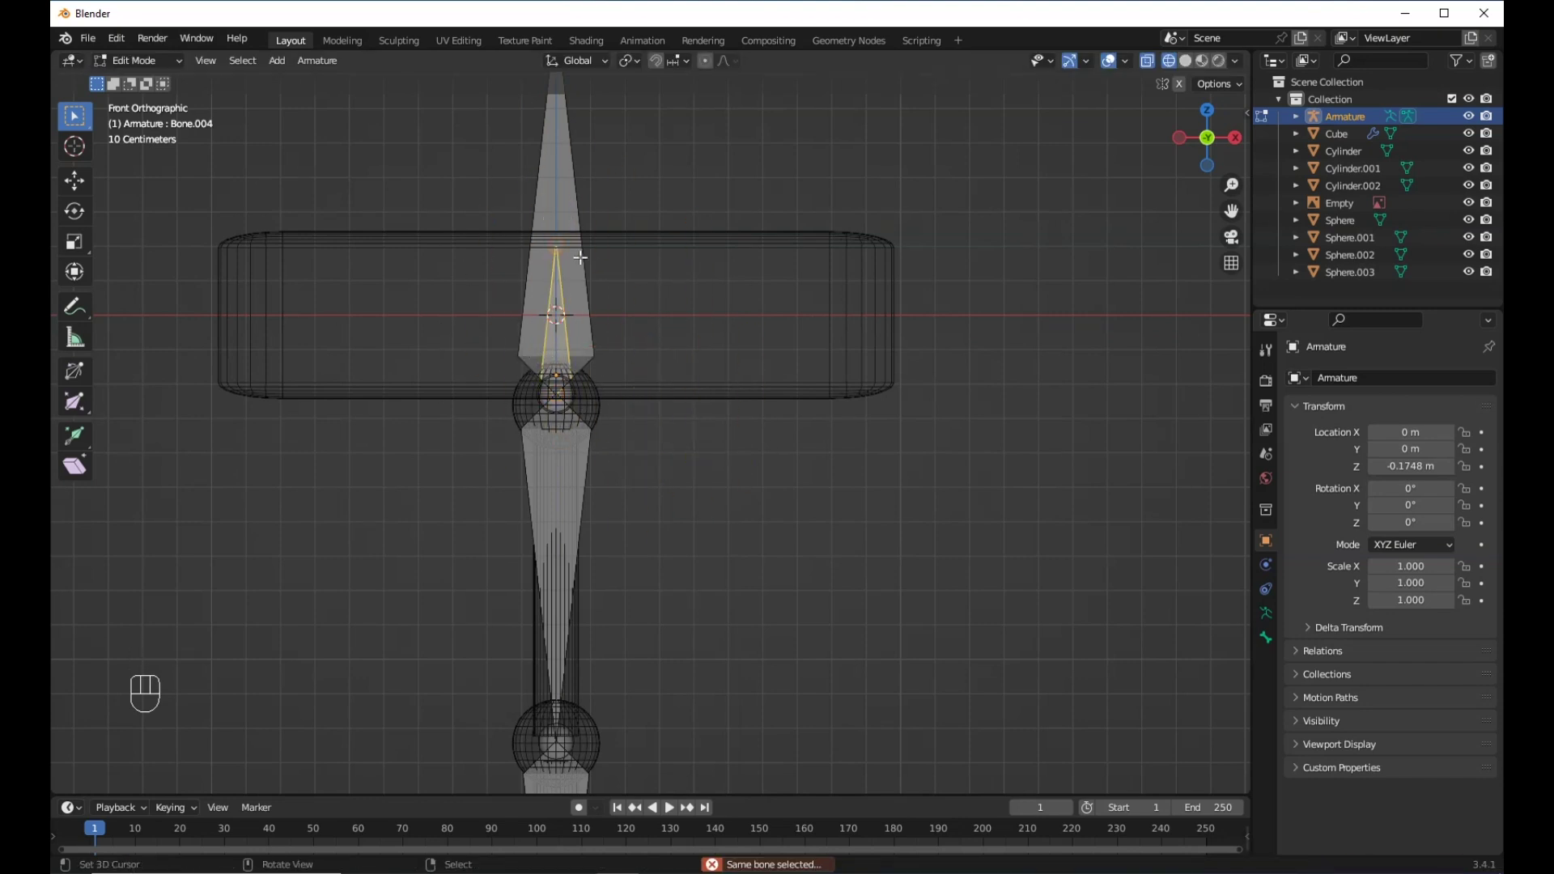
Parent the first rod bone and the short block bone to the tall bone, each with Keep Offset.
left_click(550, 475)
left_click(560, 300, "shift")
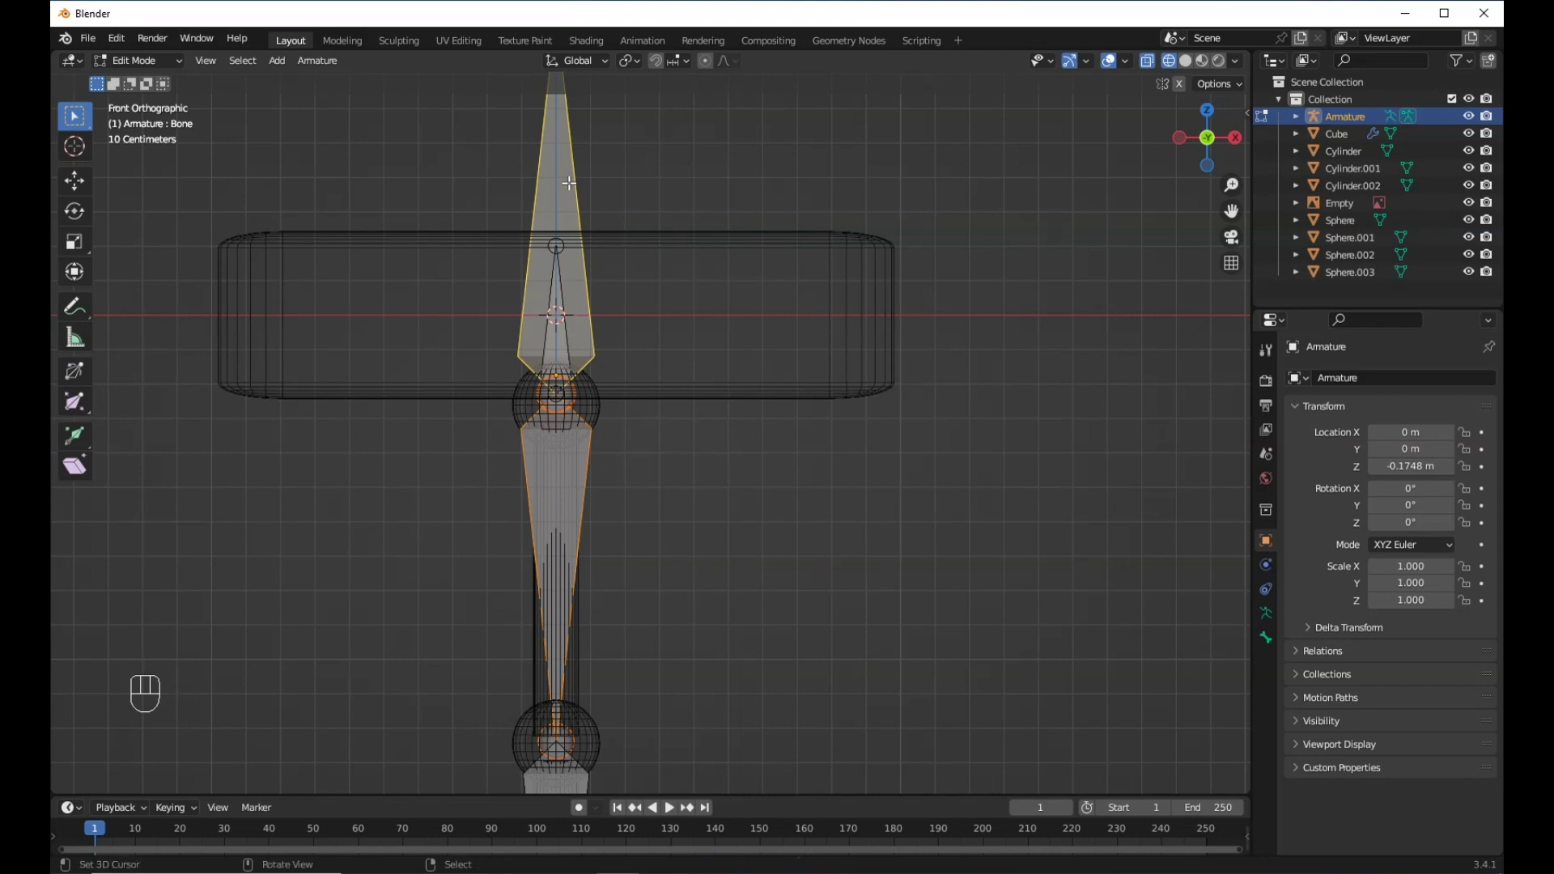
key("ctrl+p")
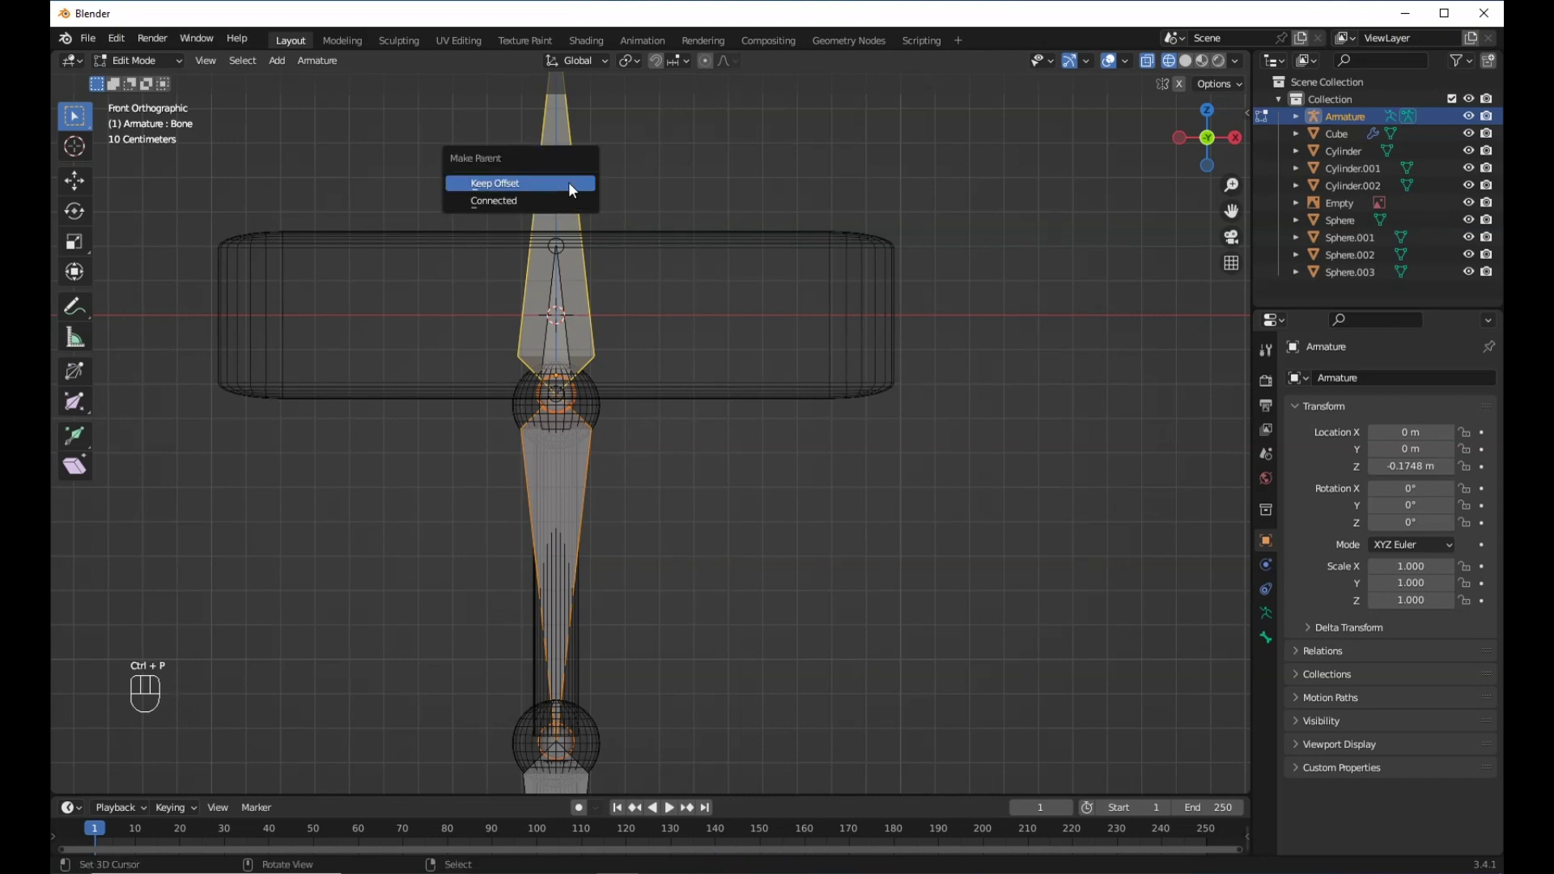
left_click(568, 182)
left_click(554, 308)
left_click(566, 159, "shift")
key("ctrl+p")
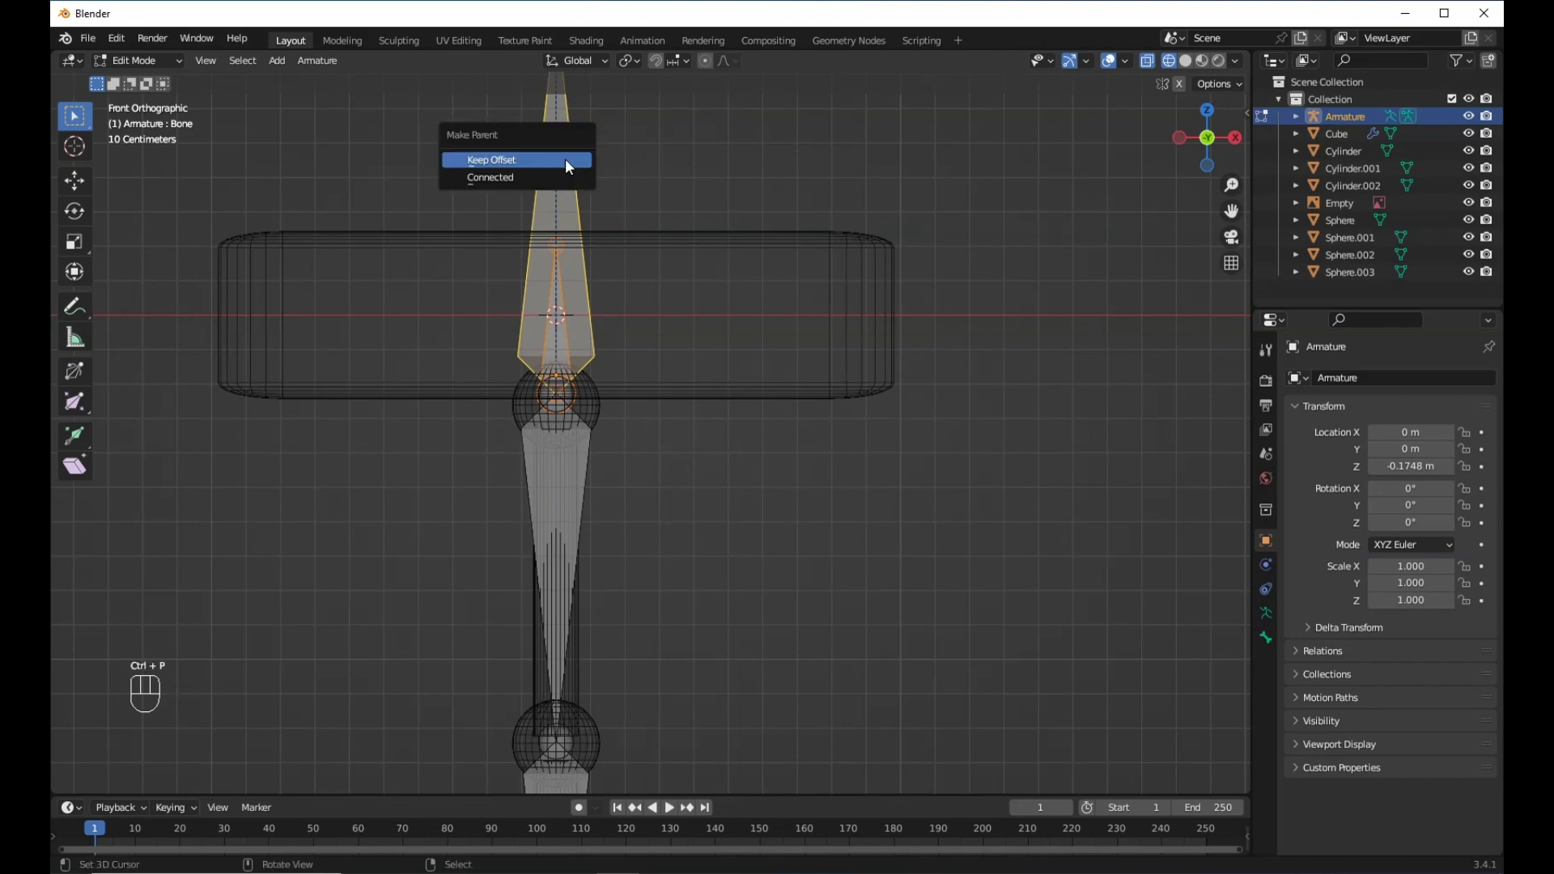
left_click(565, 158)
Switch the armature to Pose Mode and test the parenting by moving the tall bone, cancelling the move.
left_click(139, 65)
left_click(139, 119)
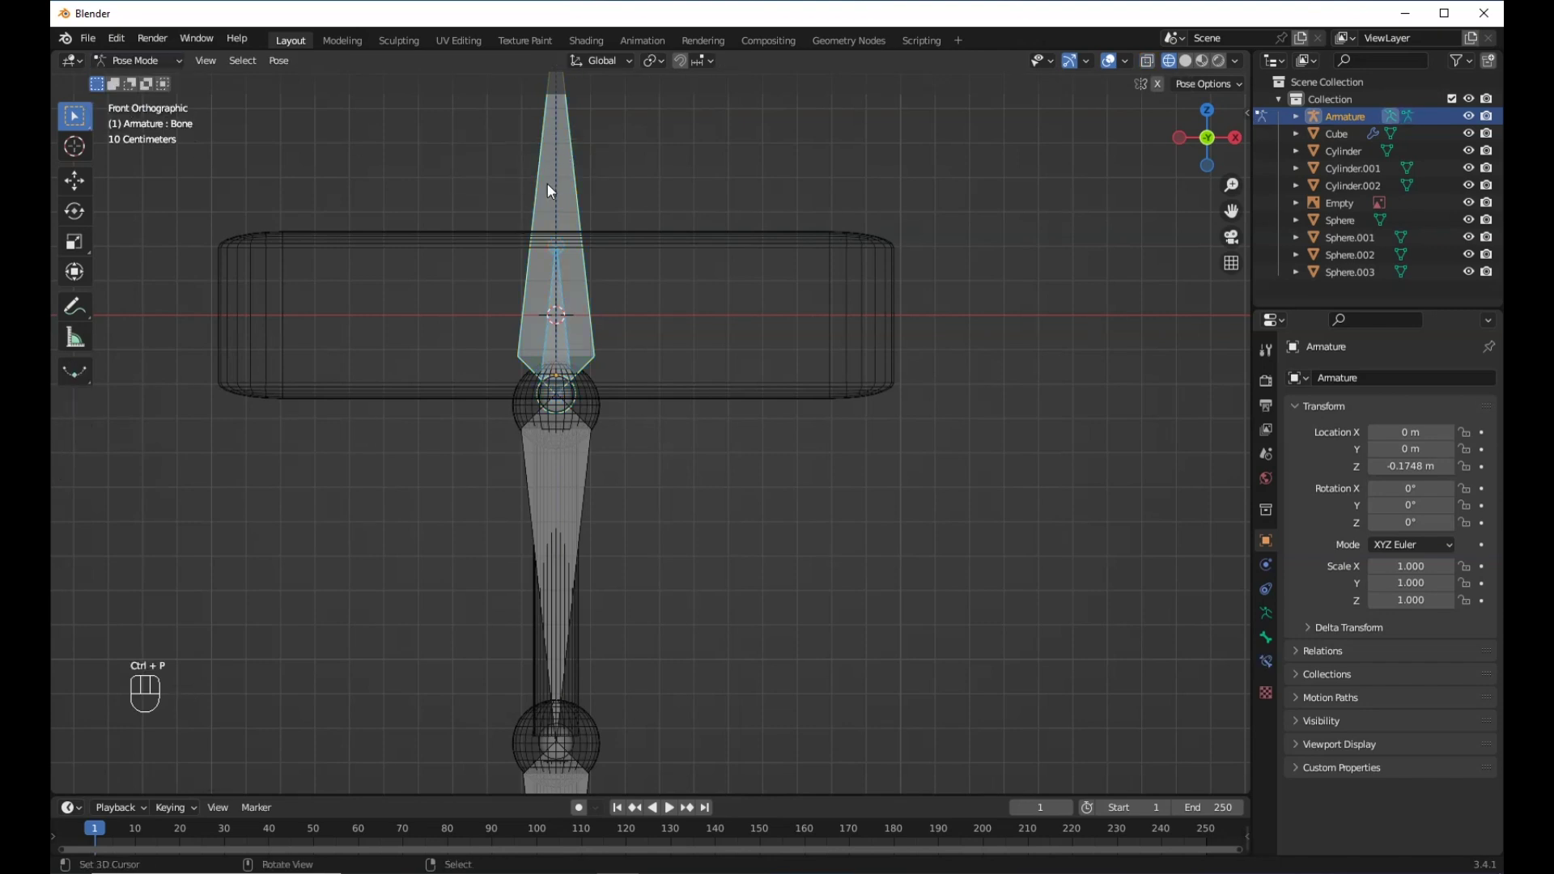
scroll(547, 183, "down", 3)
key("g")
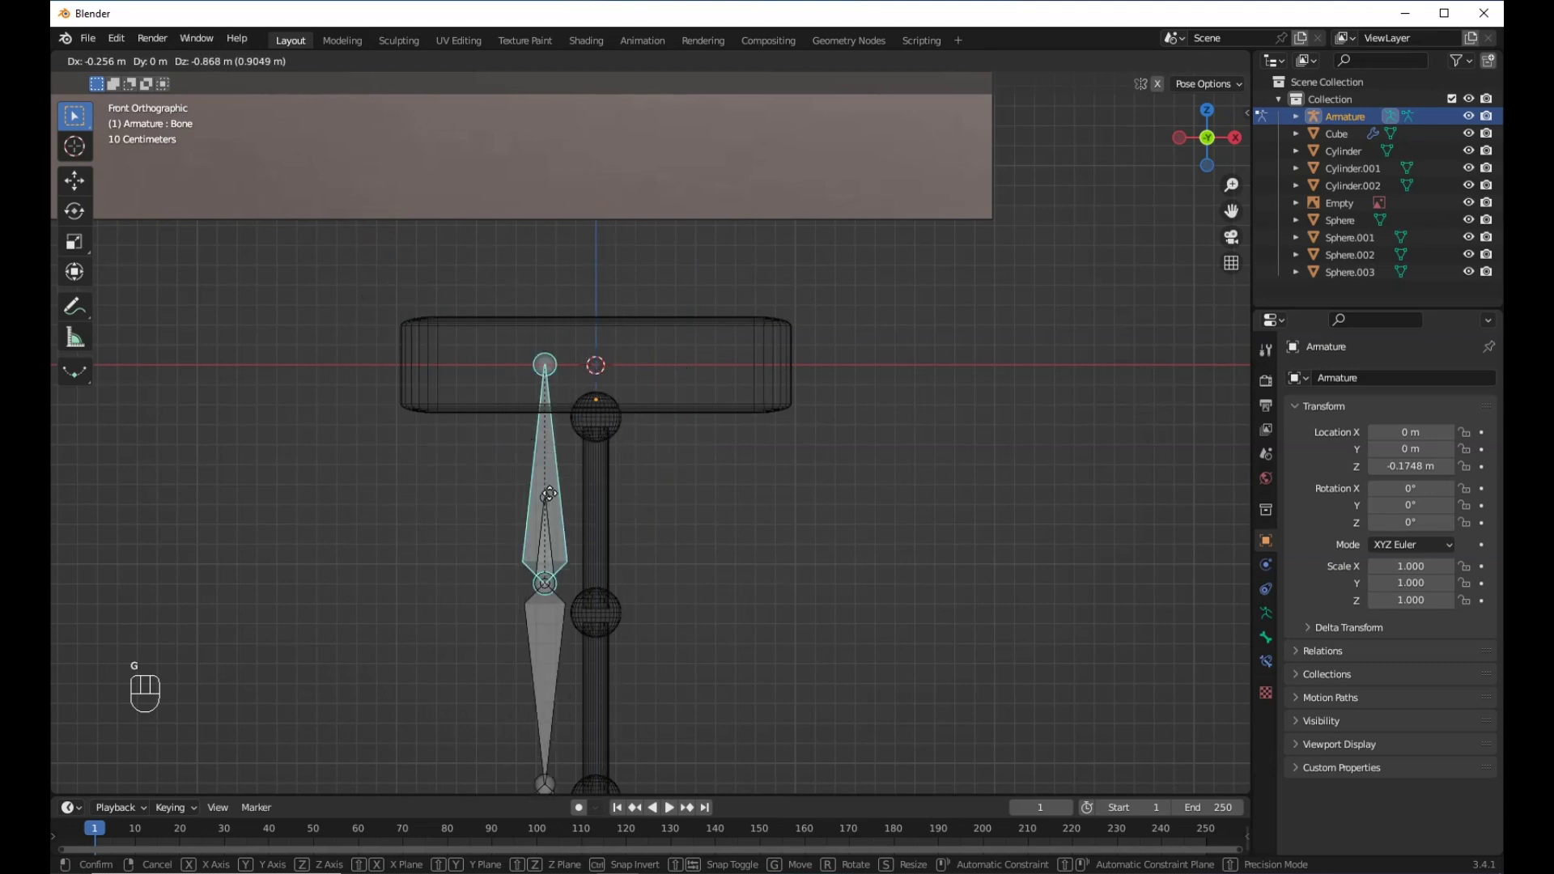
key("Escape")
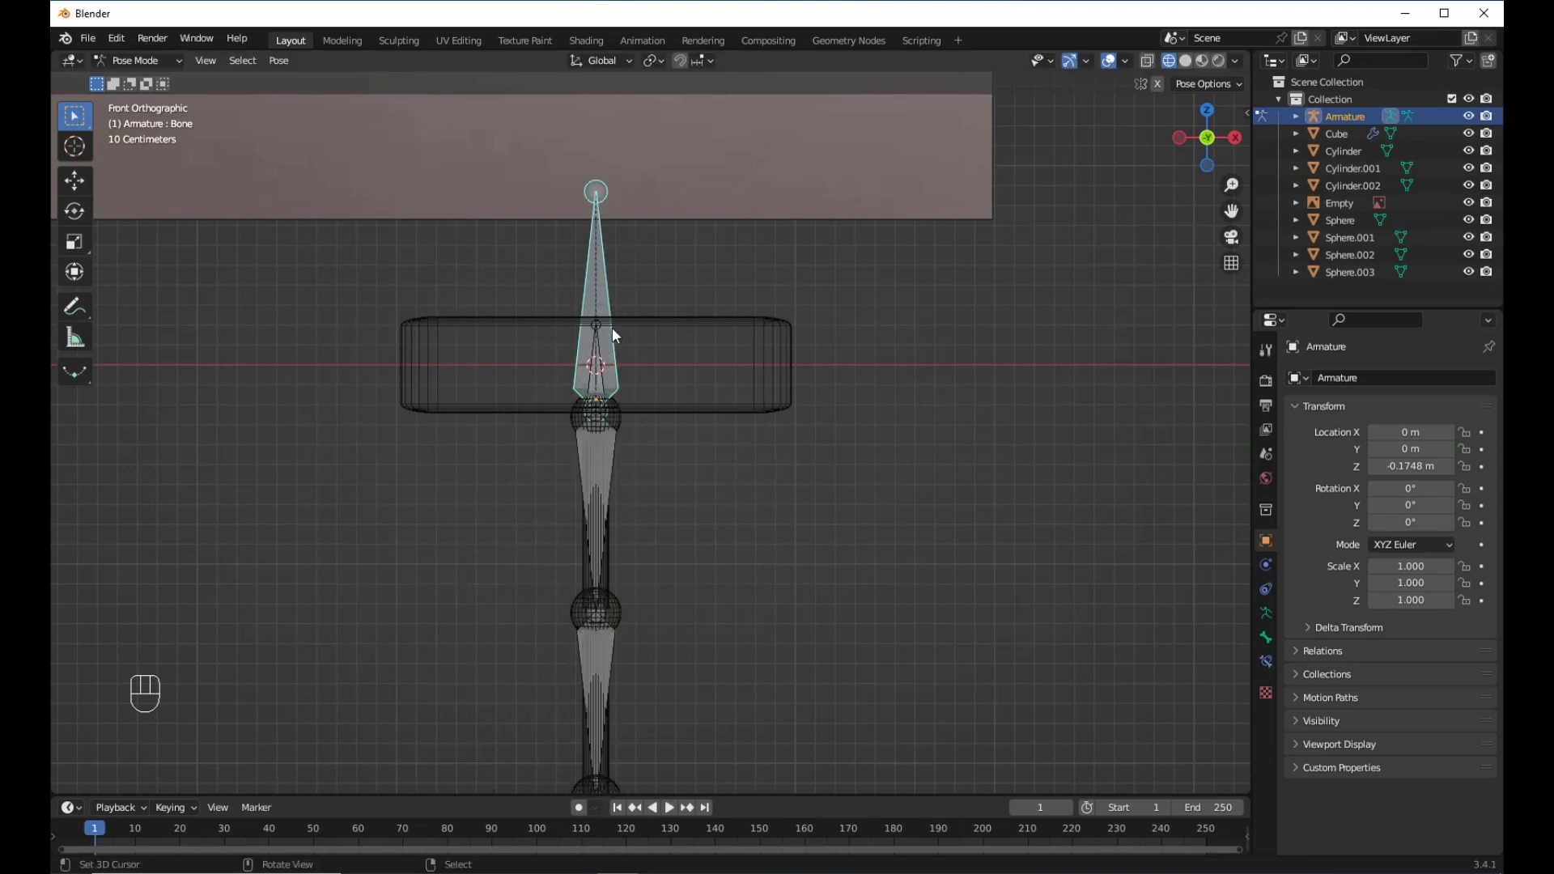
Test the pose controls by rotating and moving the short block bone and rotating the rod bones, cancelling each transform.
left_click(597, 356)
key("r")
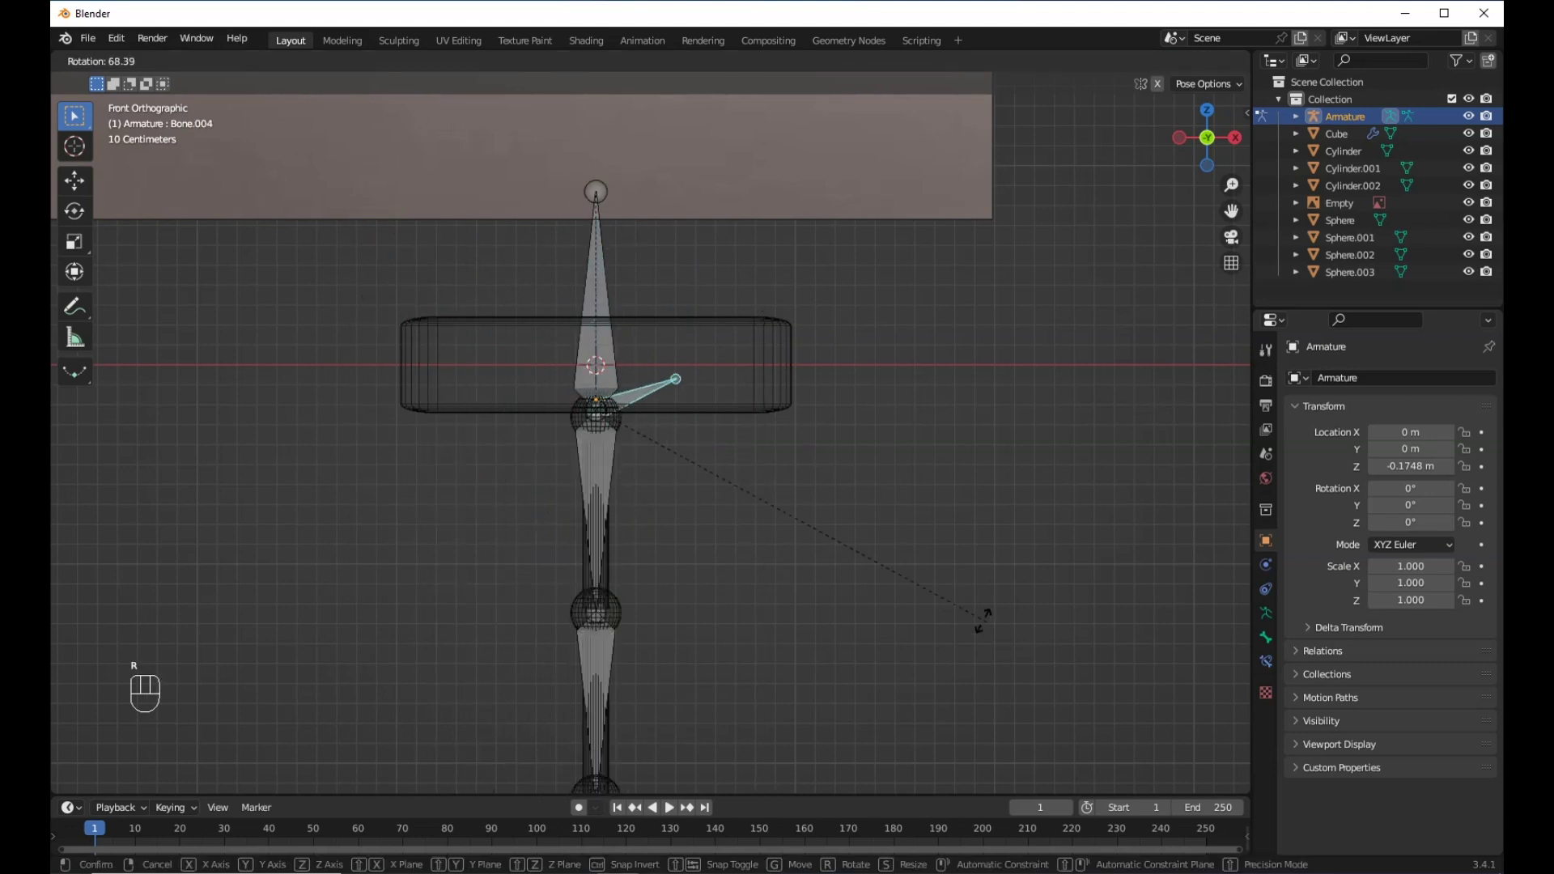
right_click(653, 512)
key("g")
right_click(620, 451)
right_click(620, 450)
scroll(621, 452, "down", 3)
key("r")
key("Escape")
key("r")
key("Escape")
key("r")
right_click(674, 700)
scroll(677, 563, "up", 6)
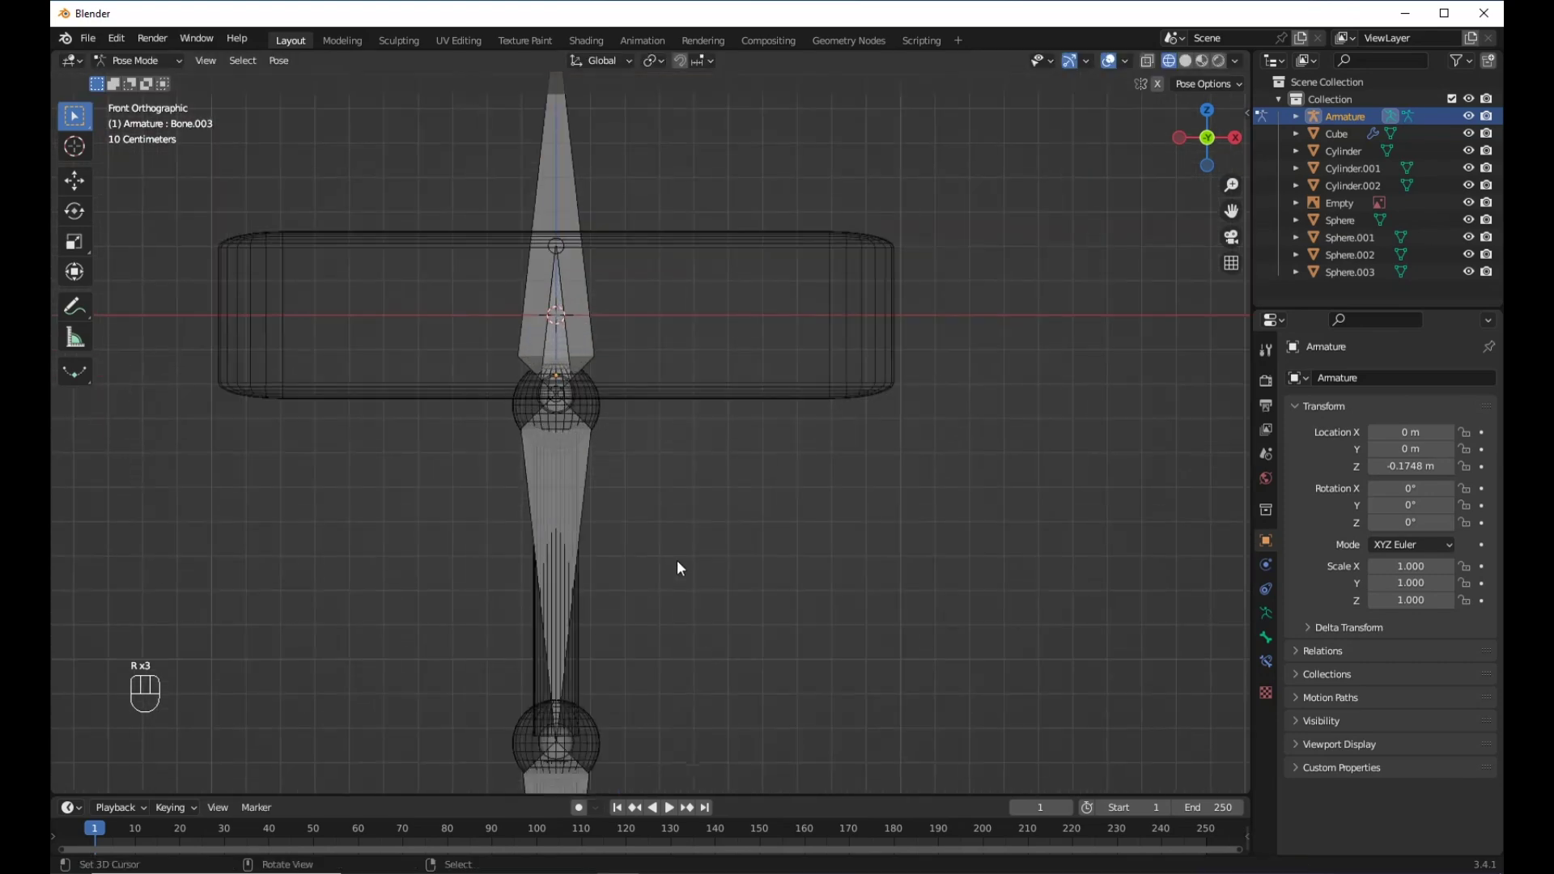
Turn off Lock Object Modes so that meshes can be selected while the armature is in Pose Mode.
middle_click_drag(693, 385, 743, 387, "shift")
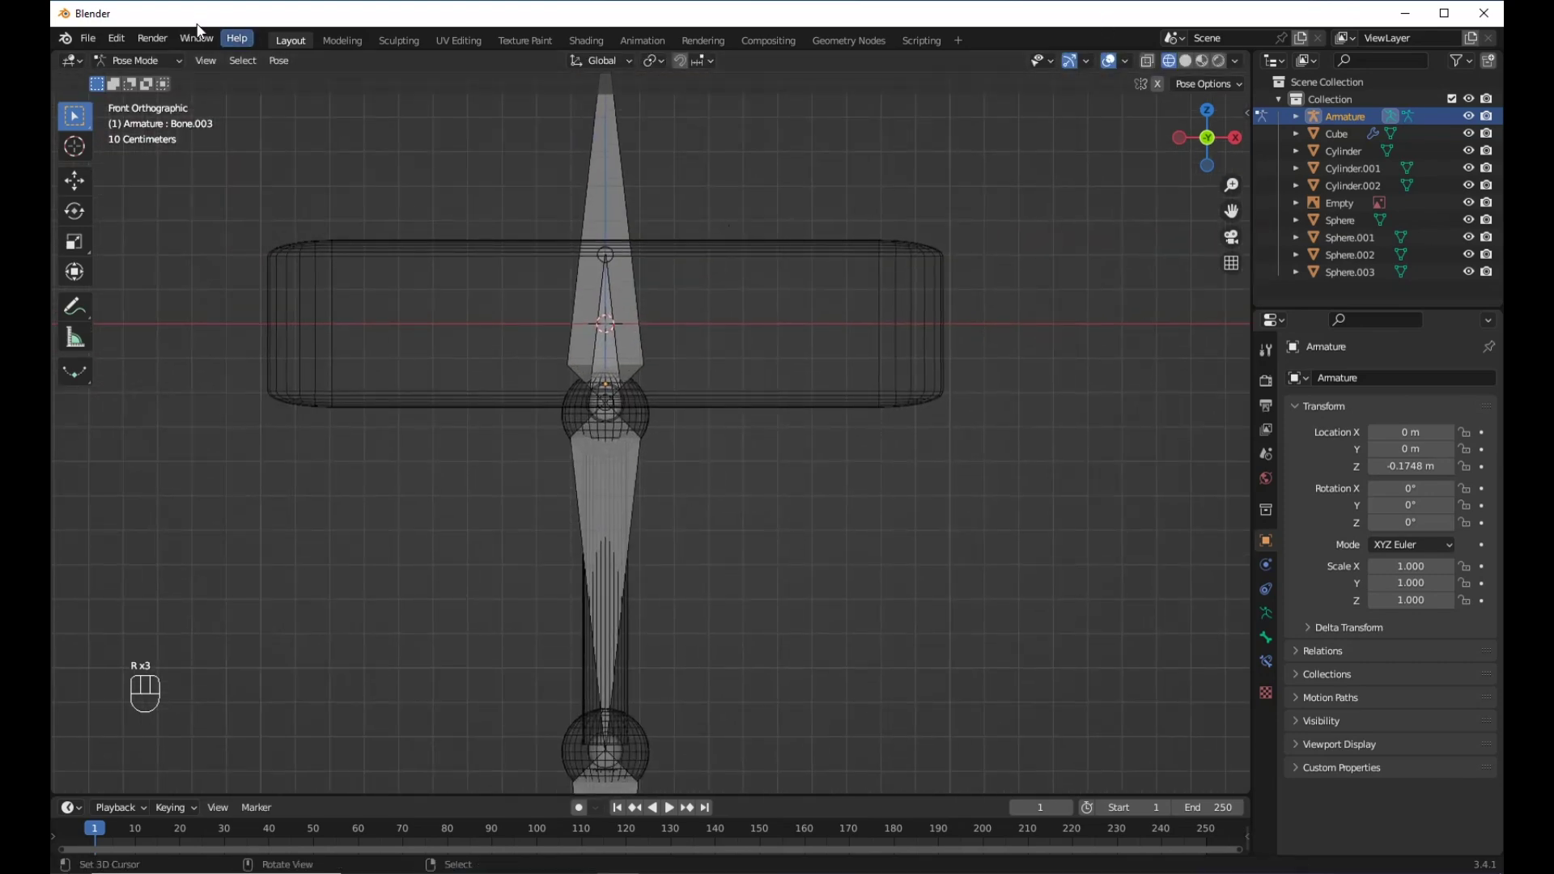
left_click(138, 66)
left_click(117, 38)
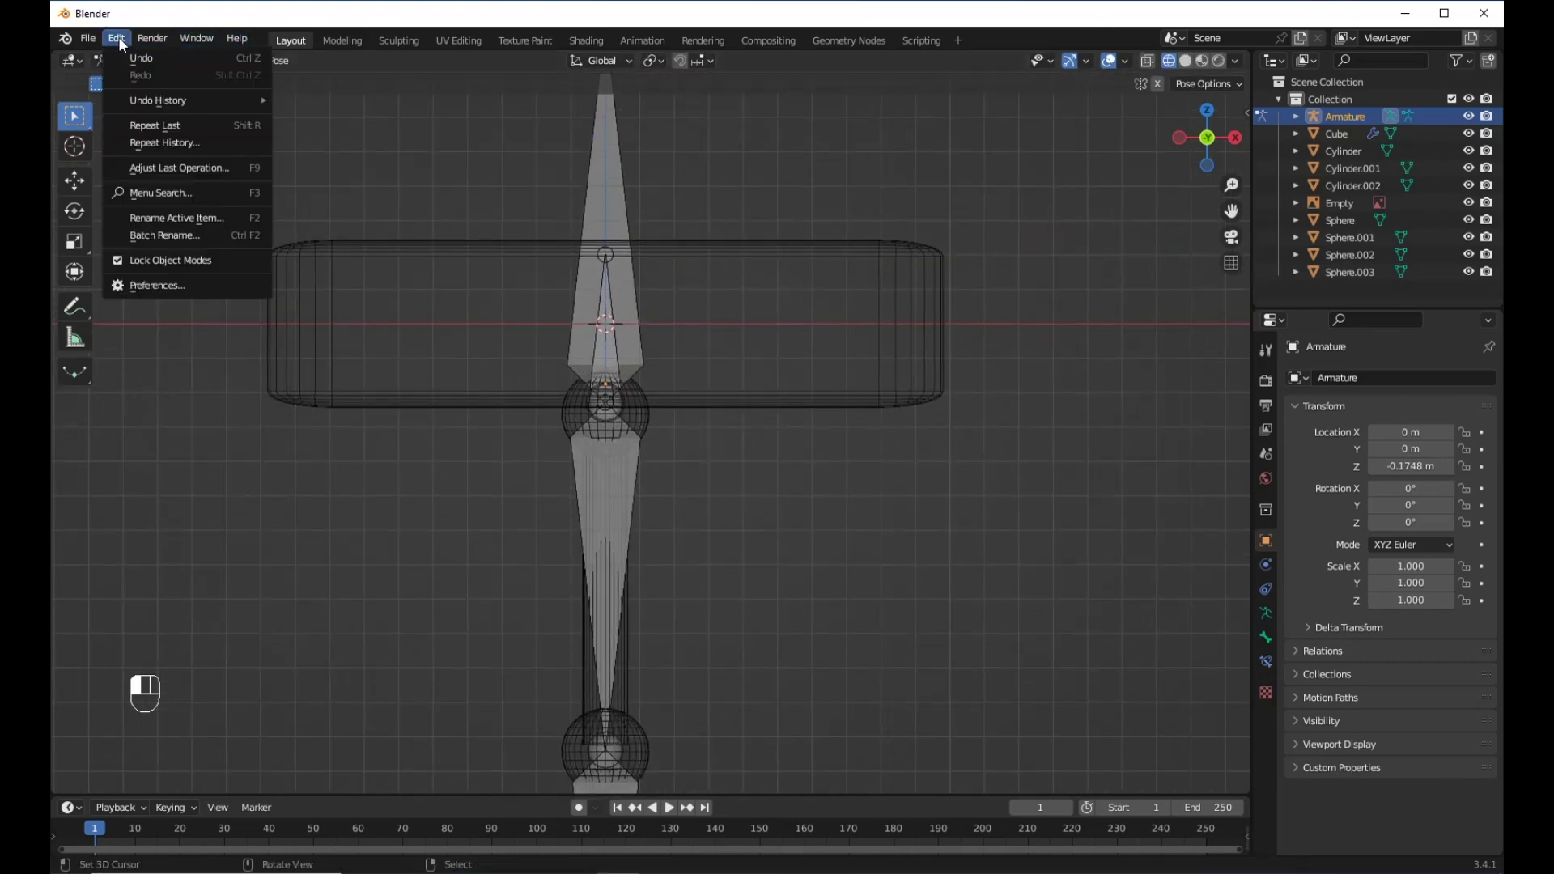
left_click(170, 259)
Parent the block to the short bone inside it, using the Bone parenting option.
scroll(641, 434, "up", 2)
middle_click_drag(667, 390, 646, 332, "shift")
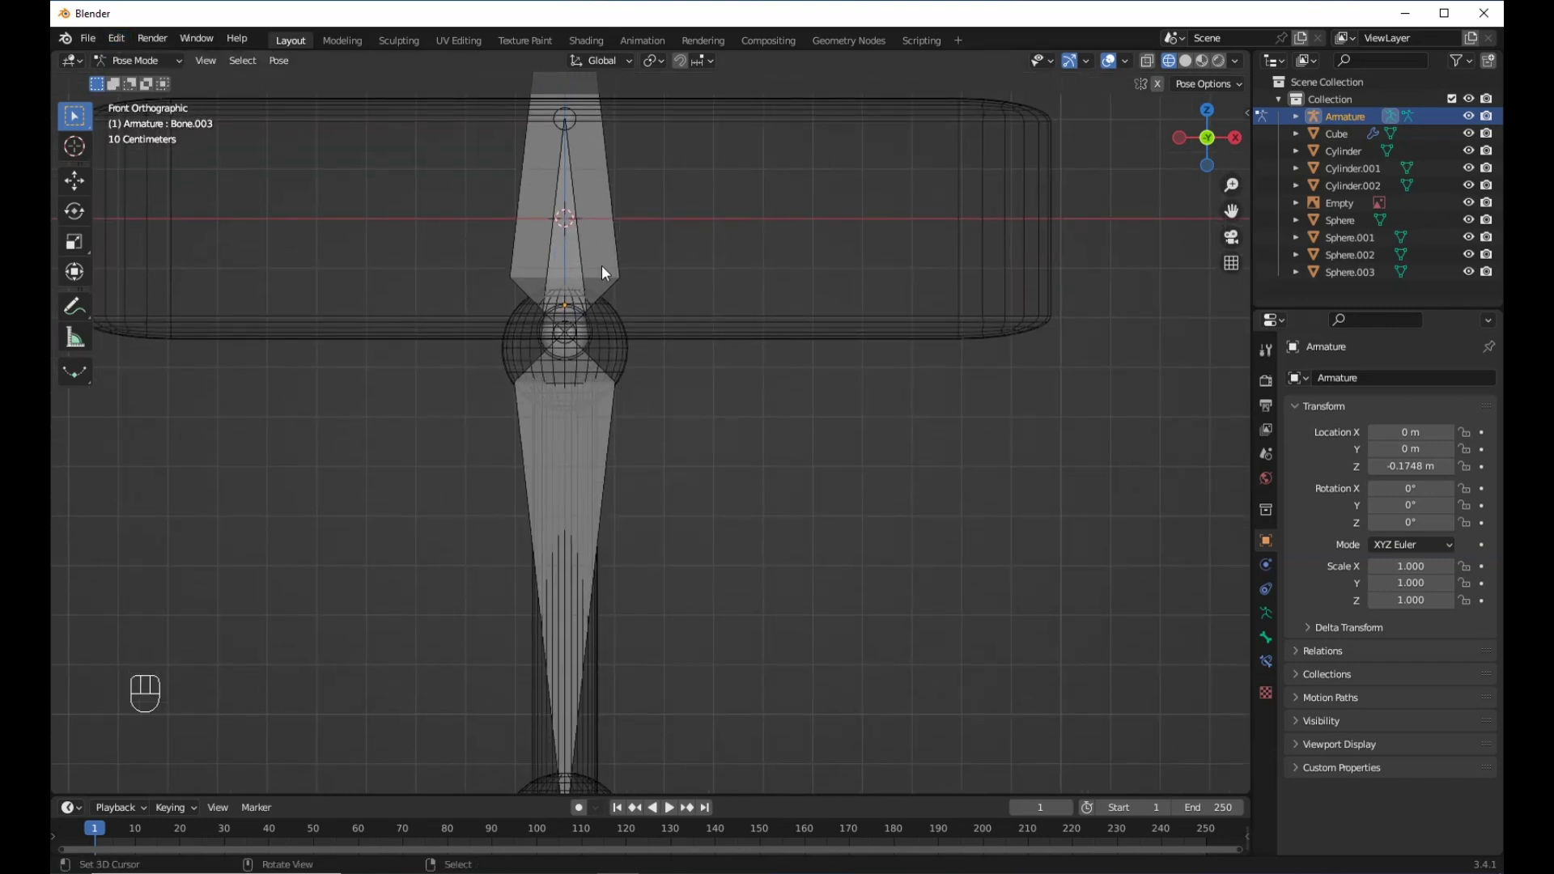
right_click(760, 345)
scroll(692, 287, "up", 1)
middle_click_drag(642, 244, 675, 390, "shift")
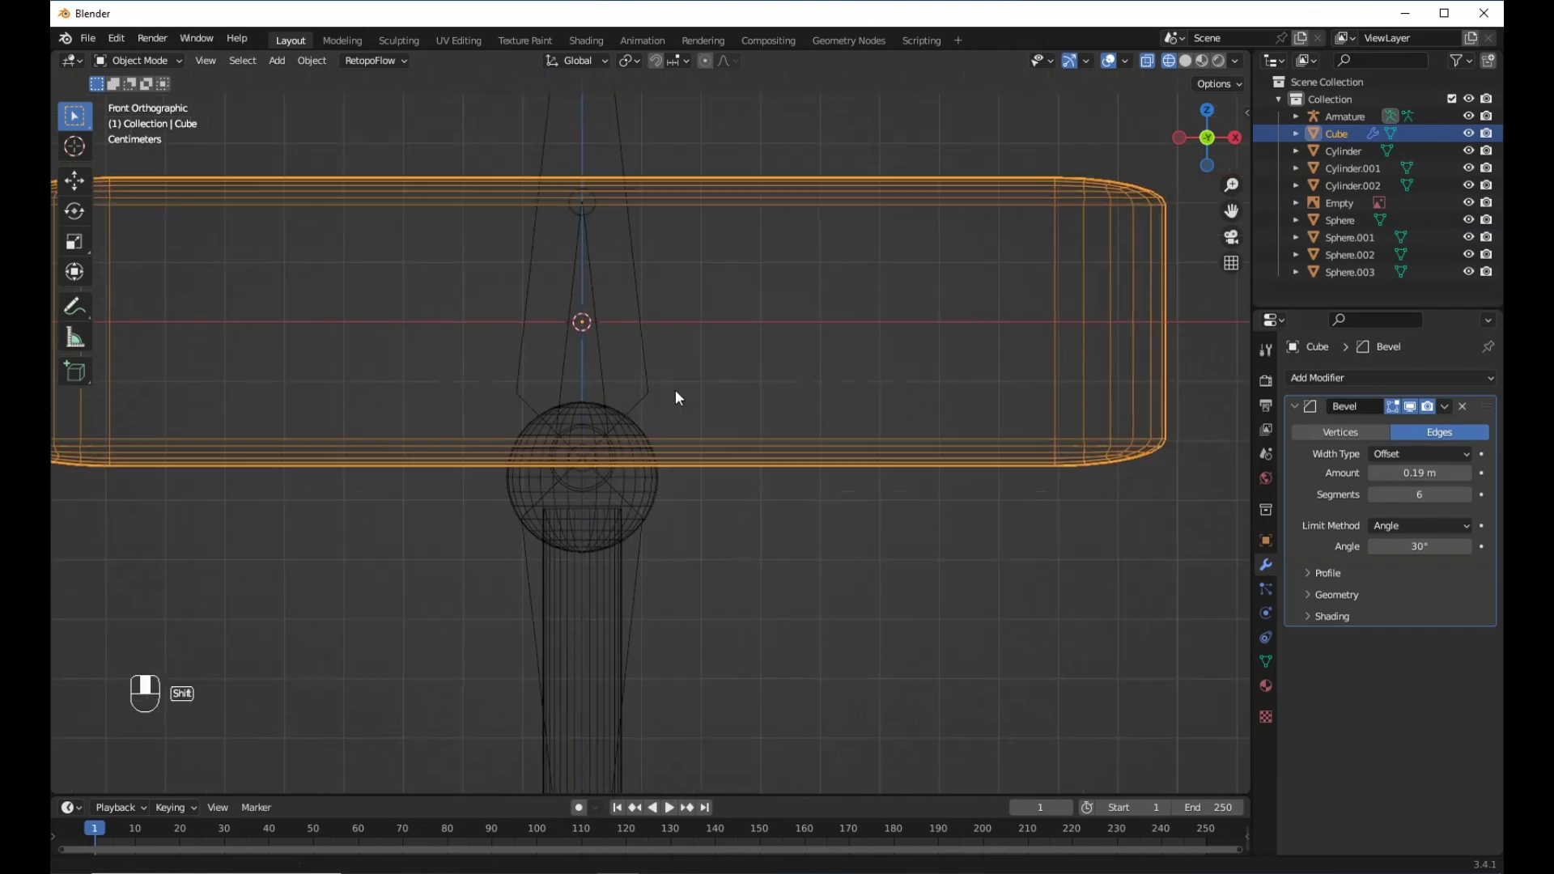
left_click(591, 317, "ctrl")
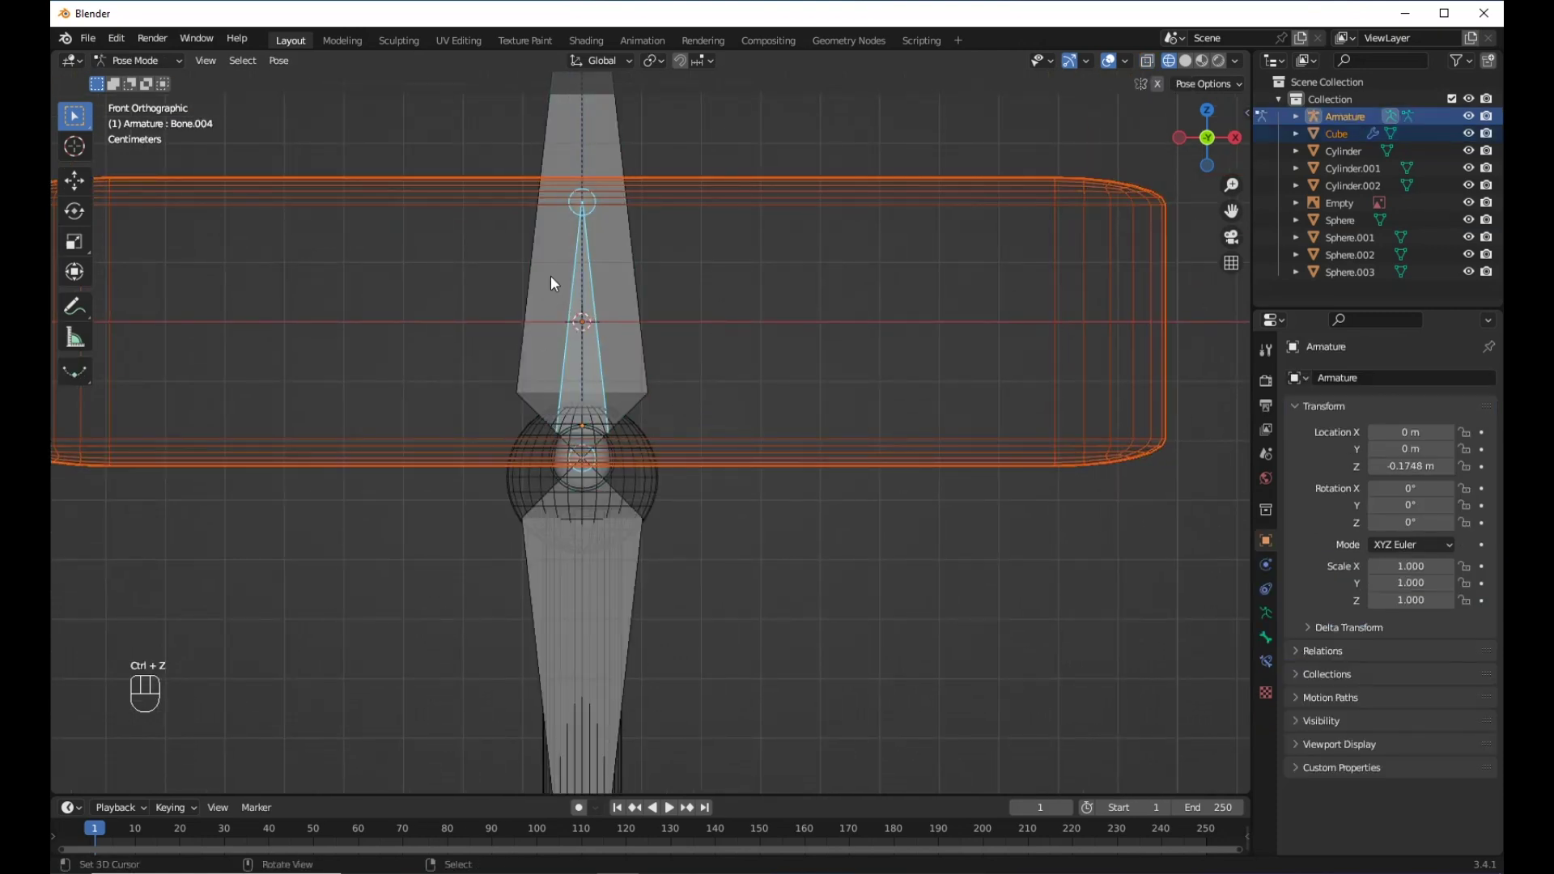
key("ctrl+p")
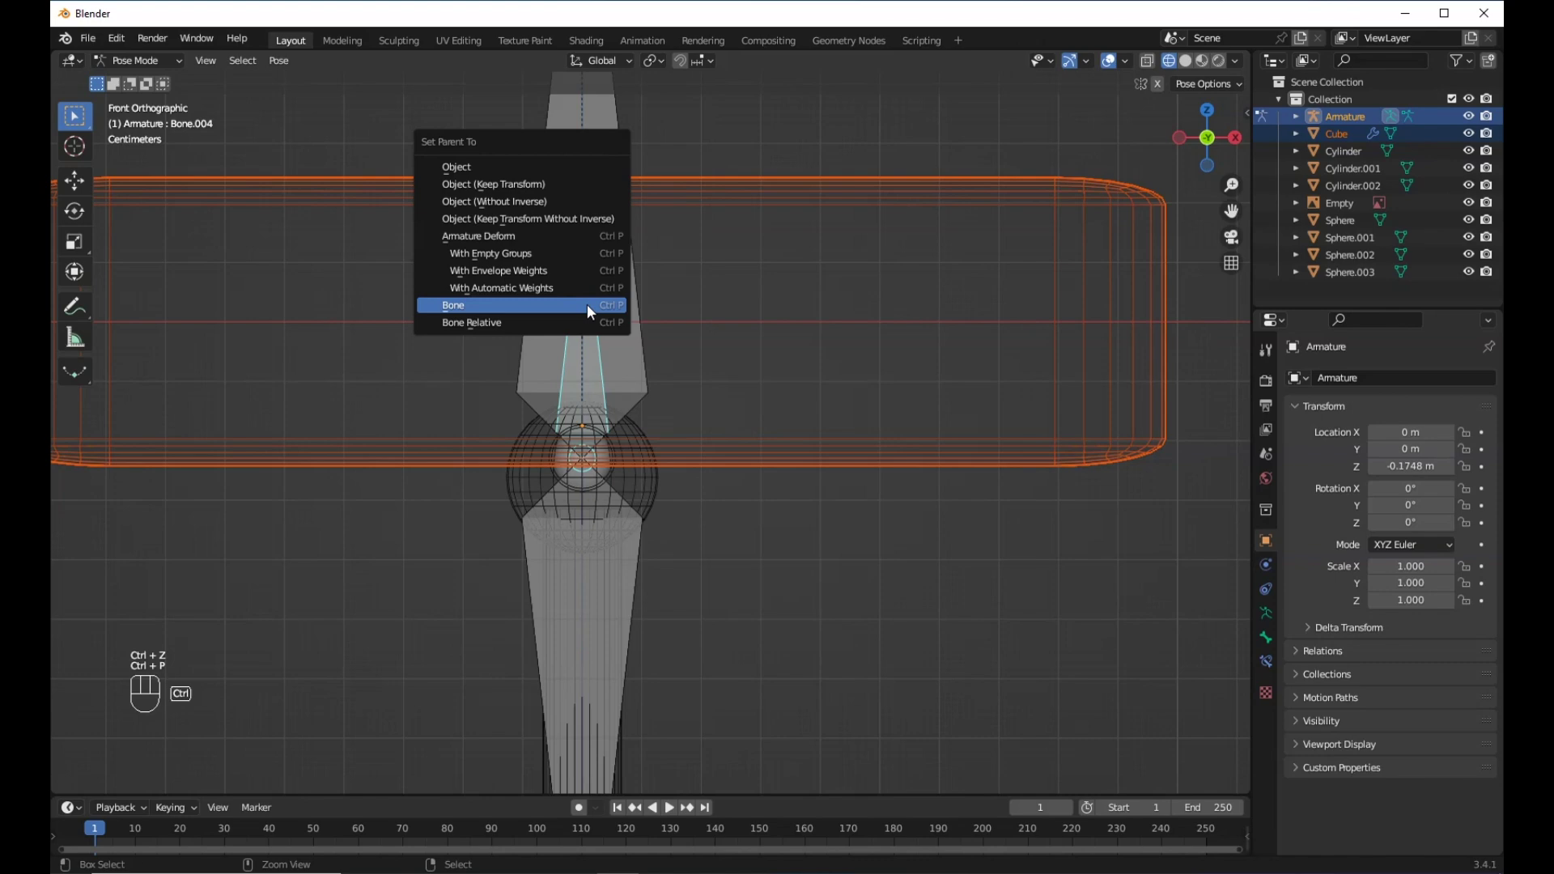
left_click(586, 303)
Test the block's parenting by rotating the short bone, cancelling the rotation.
left_click(594, 289)
scroll(594, 289, "down", 3)
key("r")
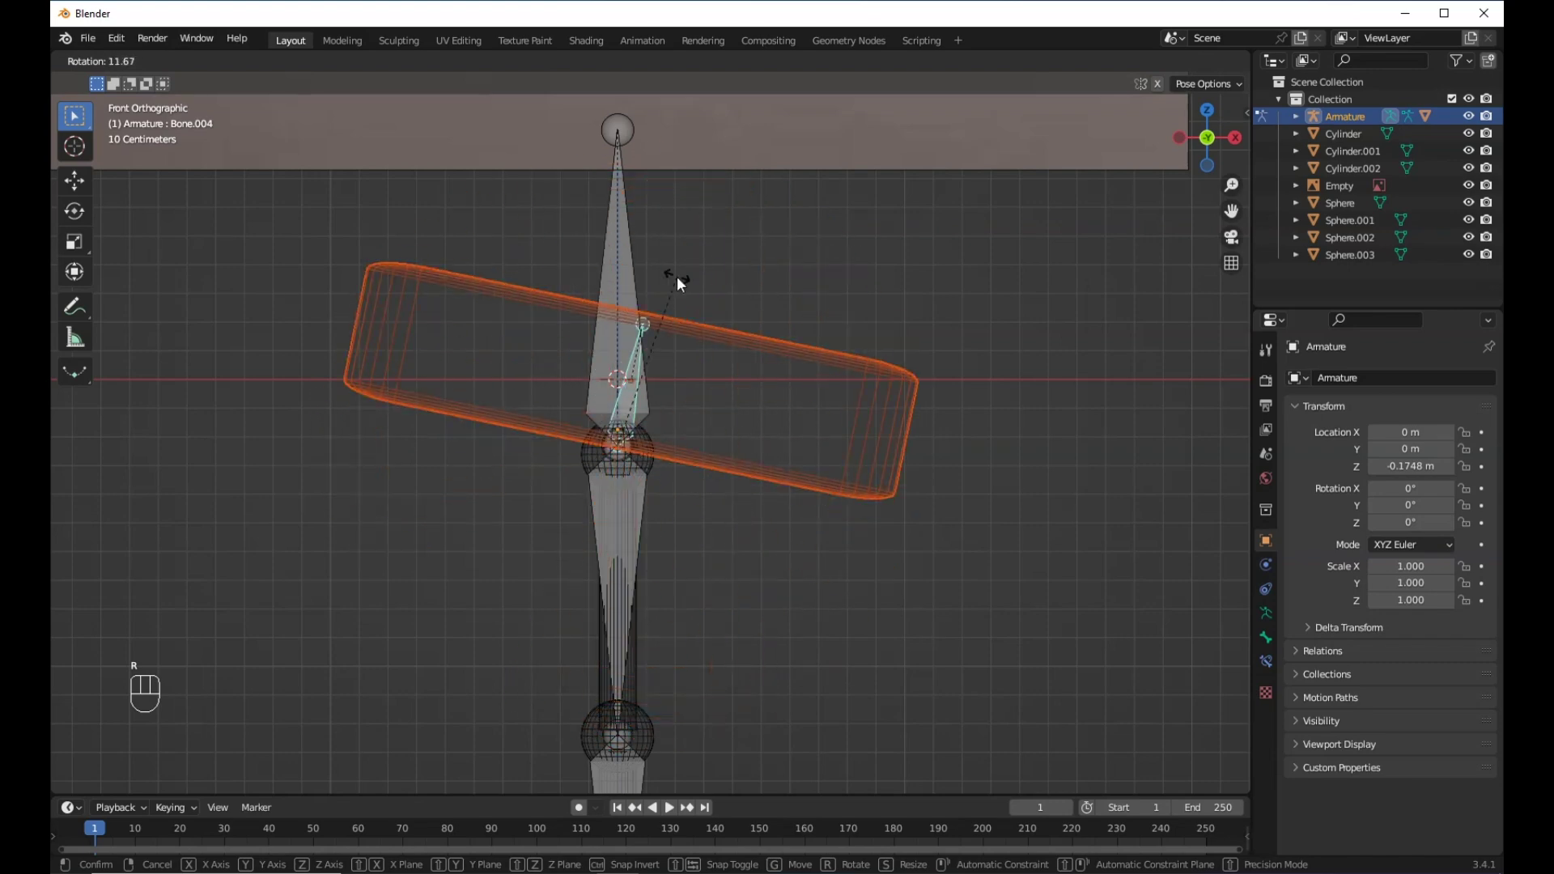
right_click(682, 304)
Parent the upper joint sphere and the first rod cylinder to the first rod bone with the Bone option.
scroll(679, 462, "up", 3)
middle_click_drag(650, 533, 651, 444, "shift")
scroll(652, 455, "up", 2)
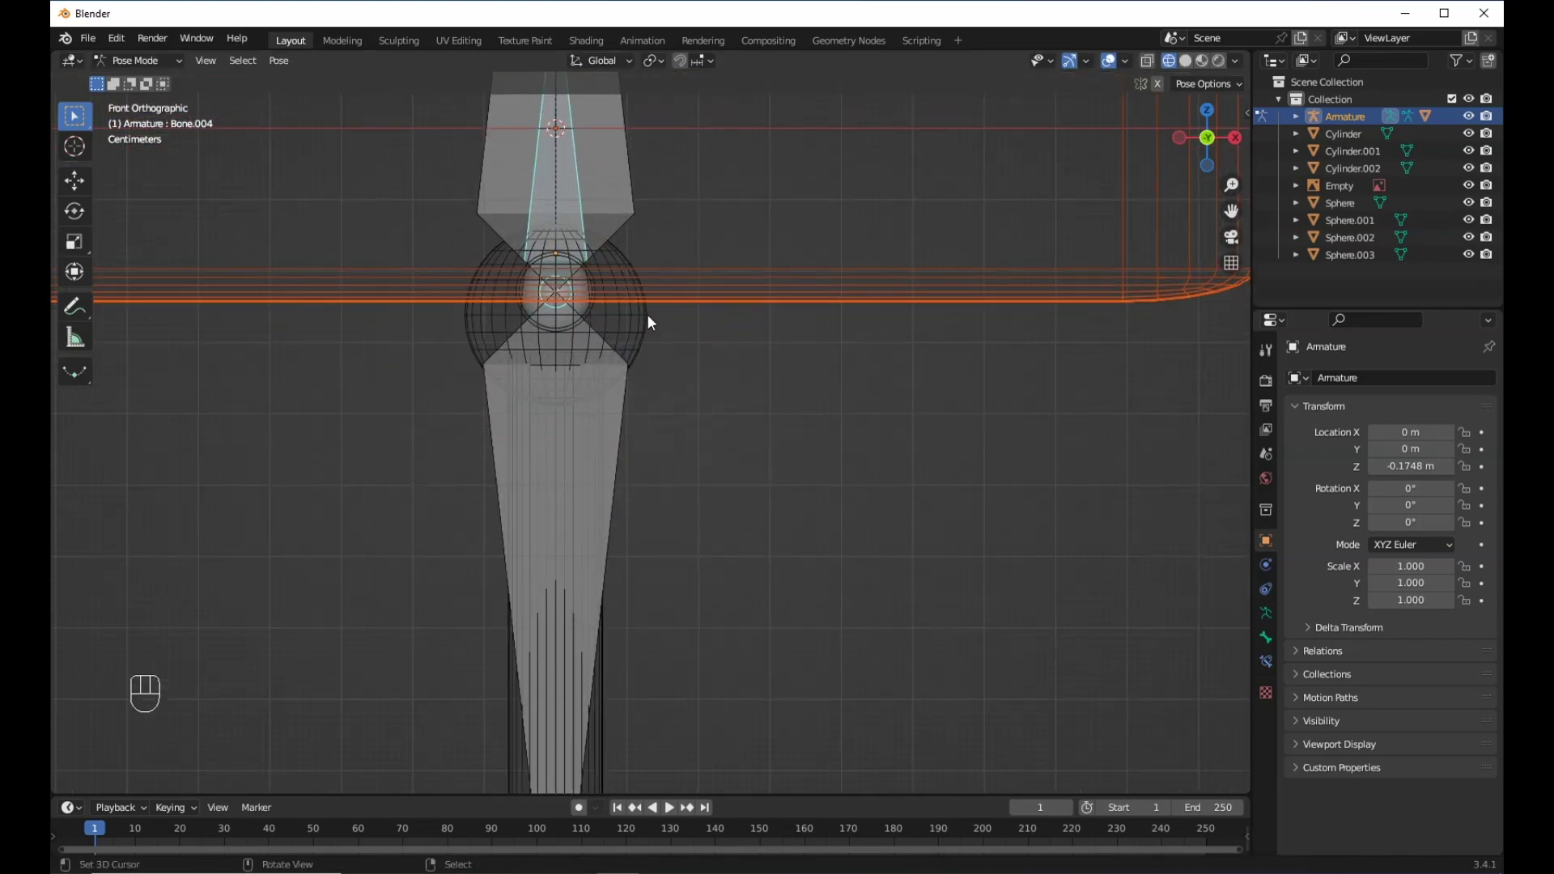
right_click(640, 329)
scroll(628, 437, "down", 2)
middle_click_drag(619, 453, 617, 318, "shift")
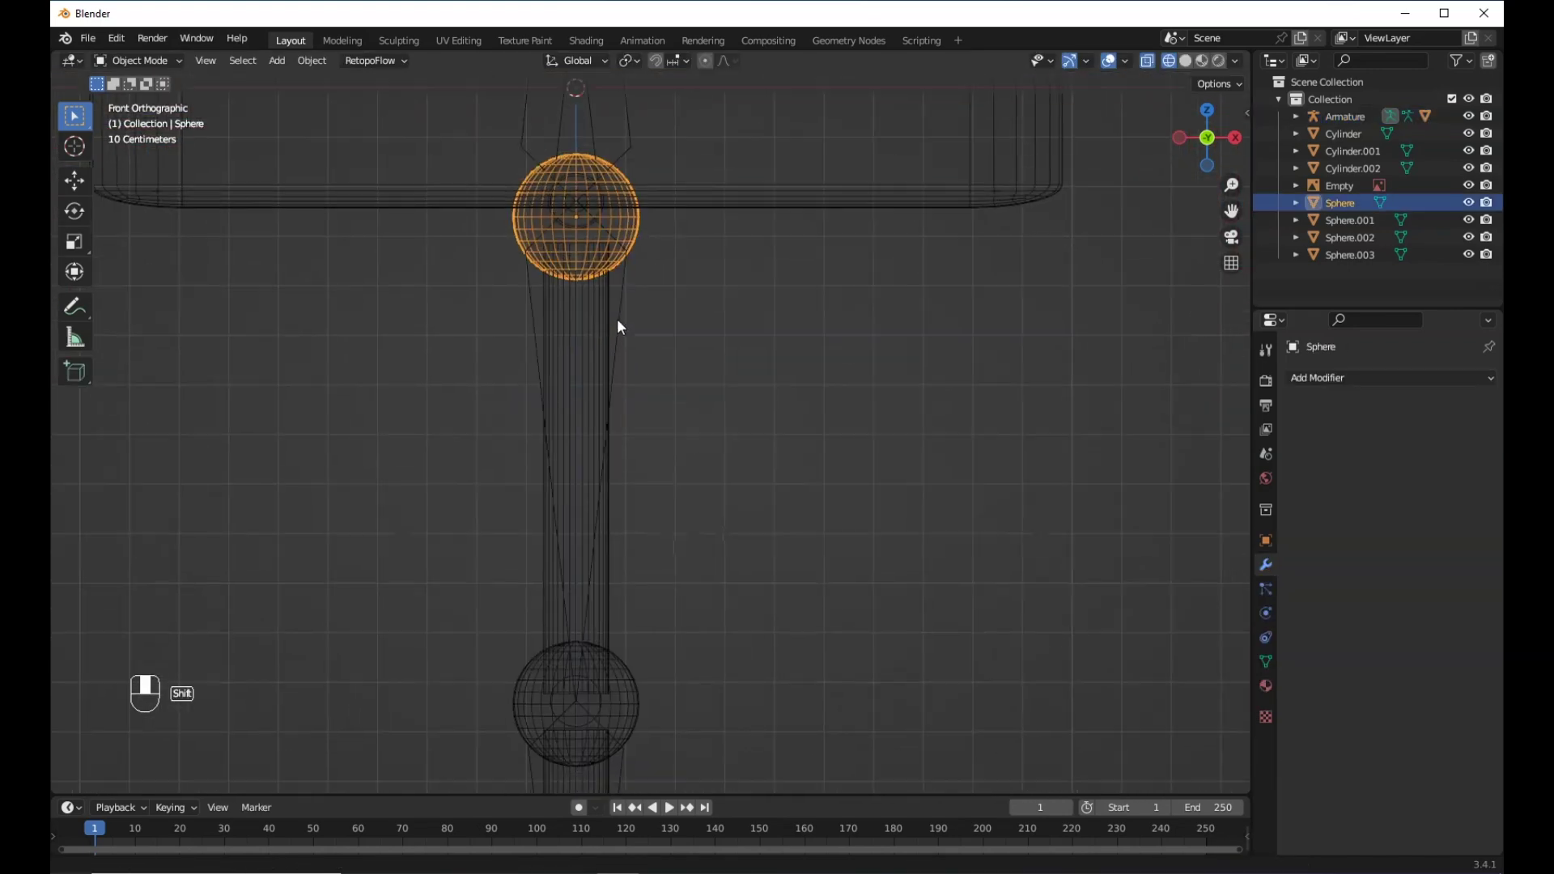
left_click(614, 599, "shift")
scroll(611, 590, "down", 3)
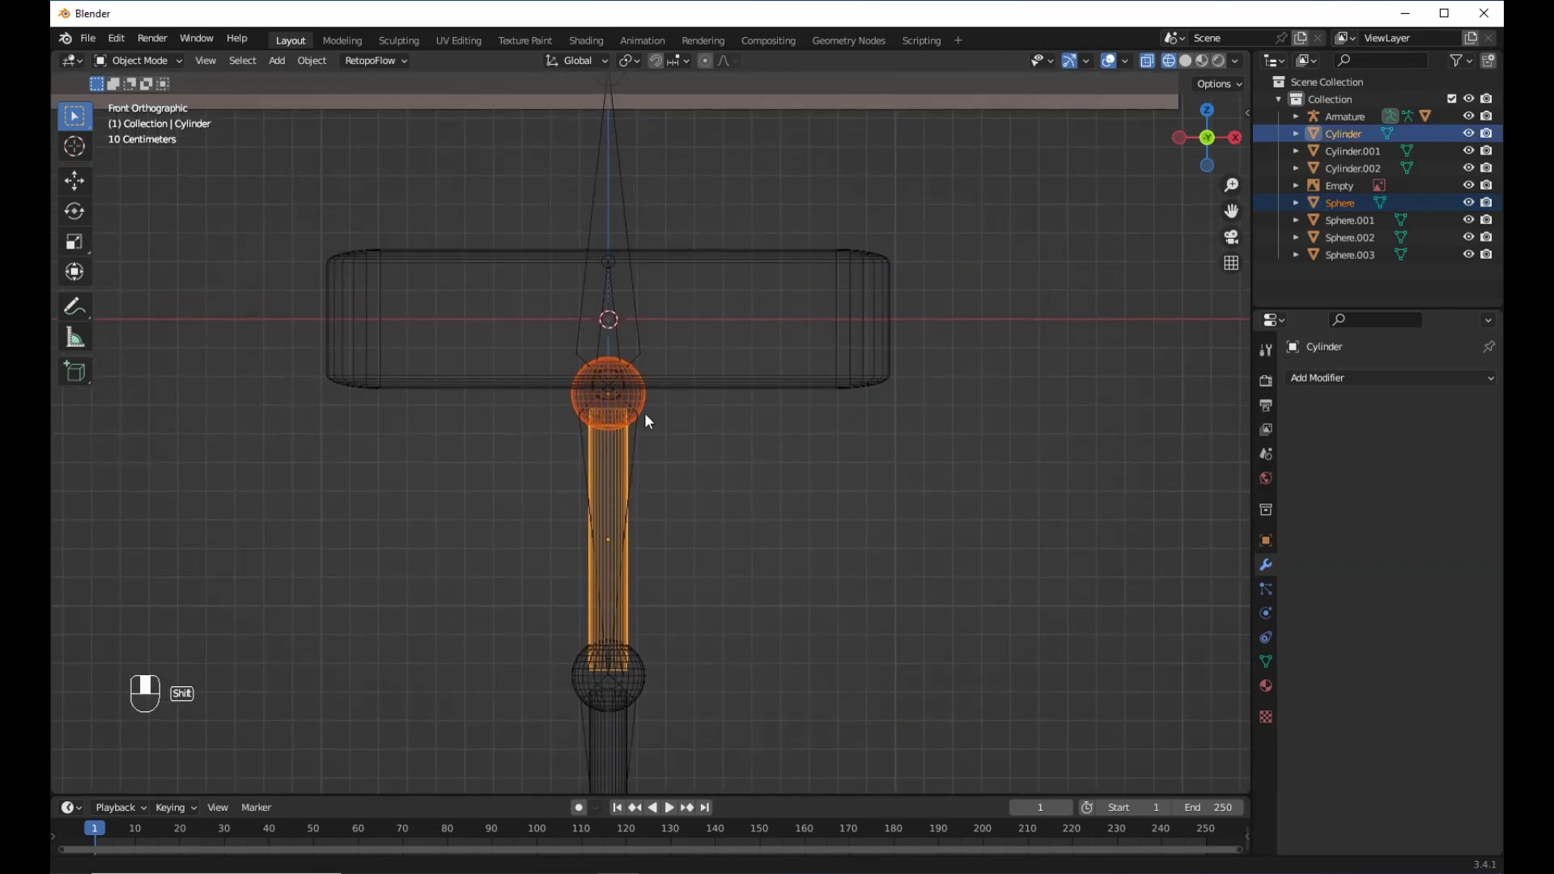
scroll(628, 407, "up", 4)
scroll(583, 518, "down", 1)
middle_click_drag(535, 531, 522, 410, "shift")
right_click(617, 319, "shift")
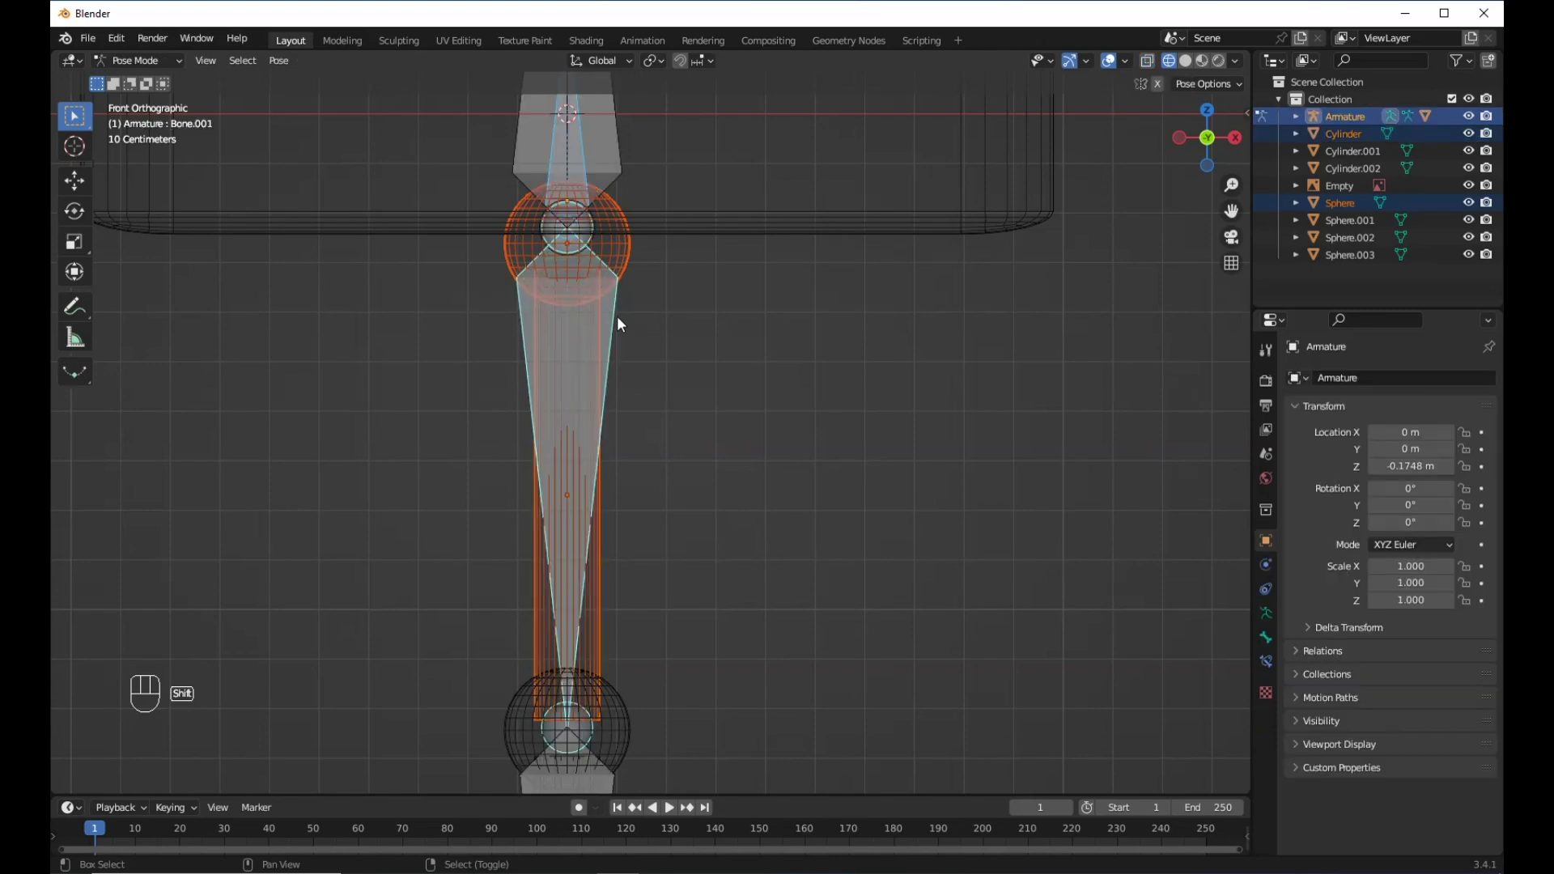
key("ctrl+p")
left_click(617, 316)
scroll(654, 502, "down", 2)
scroll(656, 453, "down", 3, "shift")
key("ctrl+Tab")
left_click(645, 447)
left_click(632, 669, "shift")
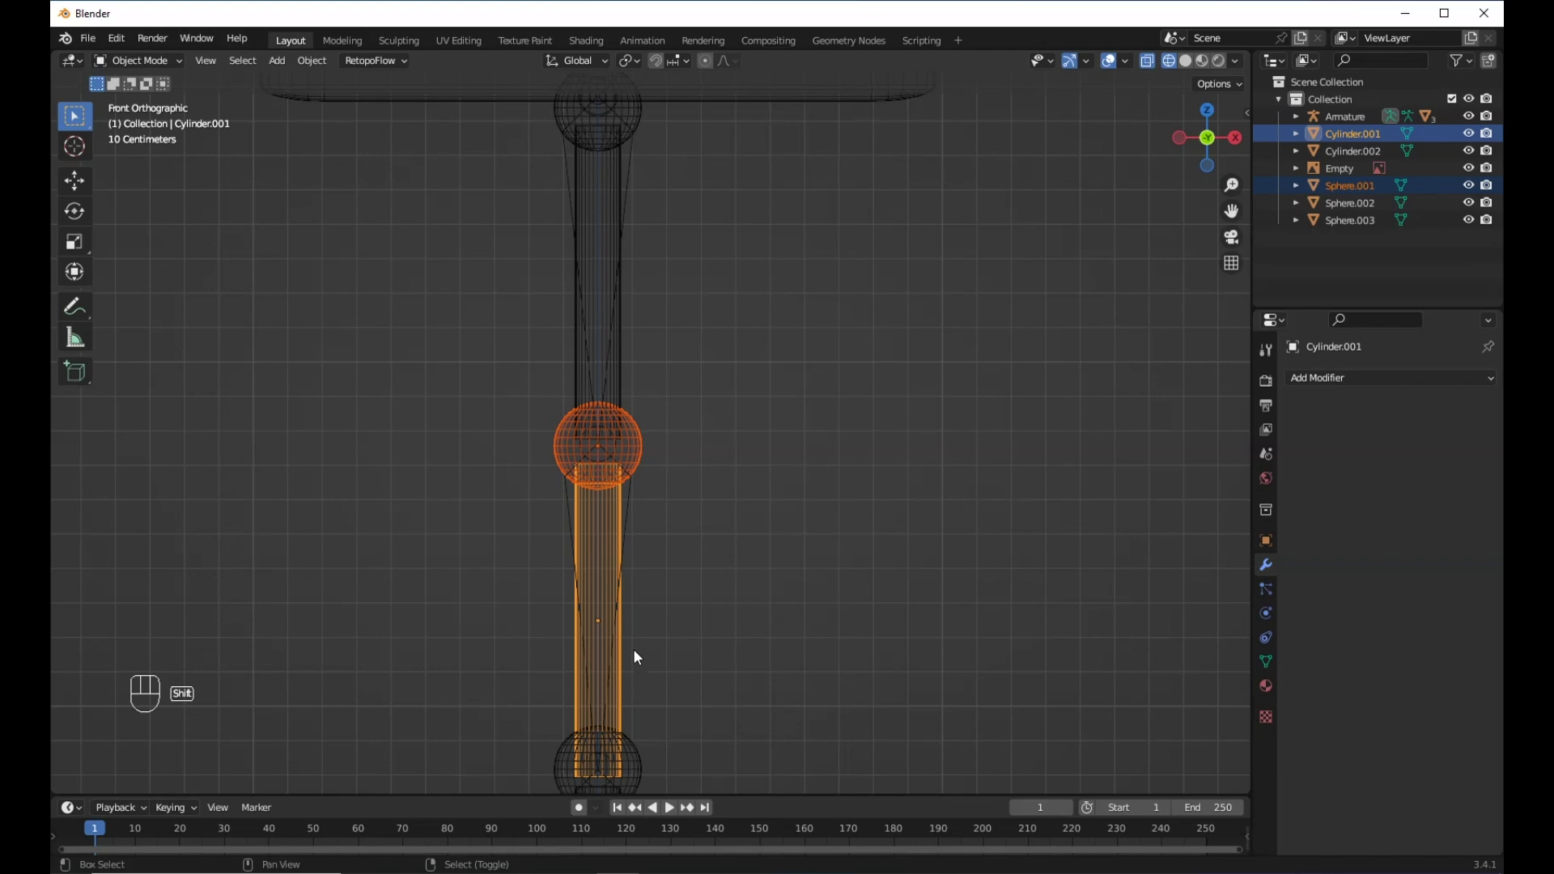
scroll(638, 658, "down", 2, "shift")
scroll(648, 402, "down", 2, "shift")
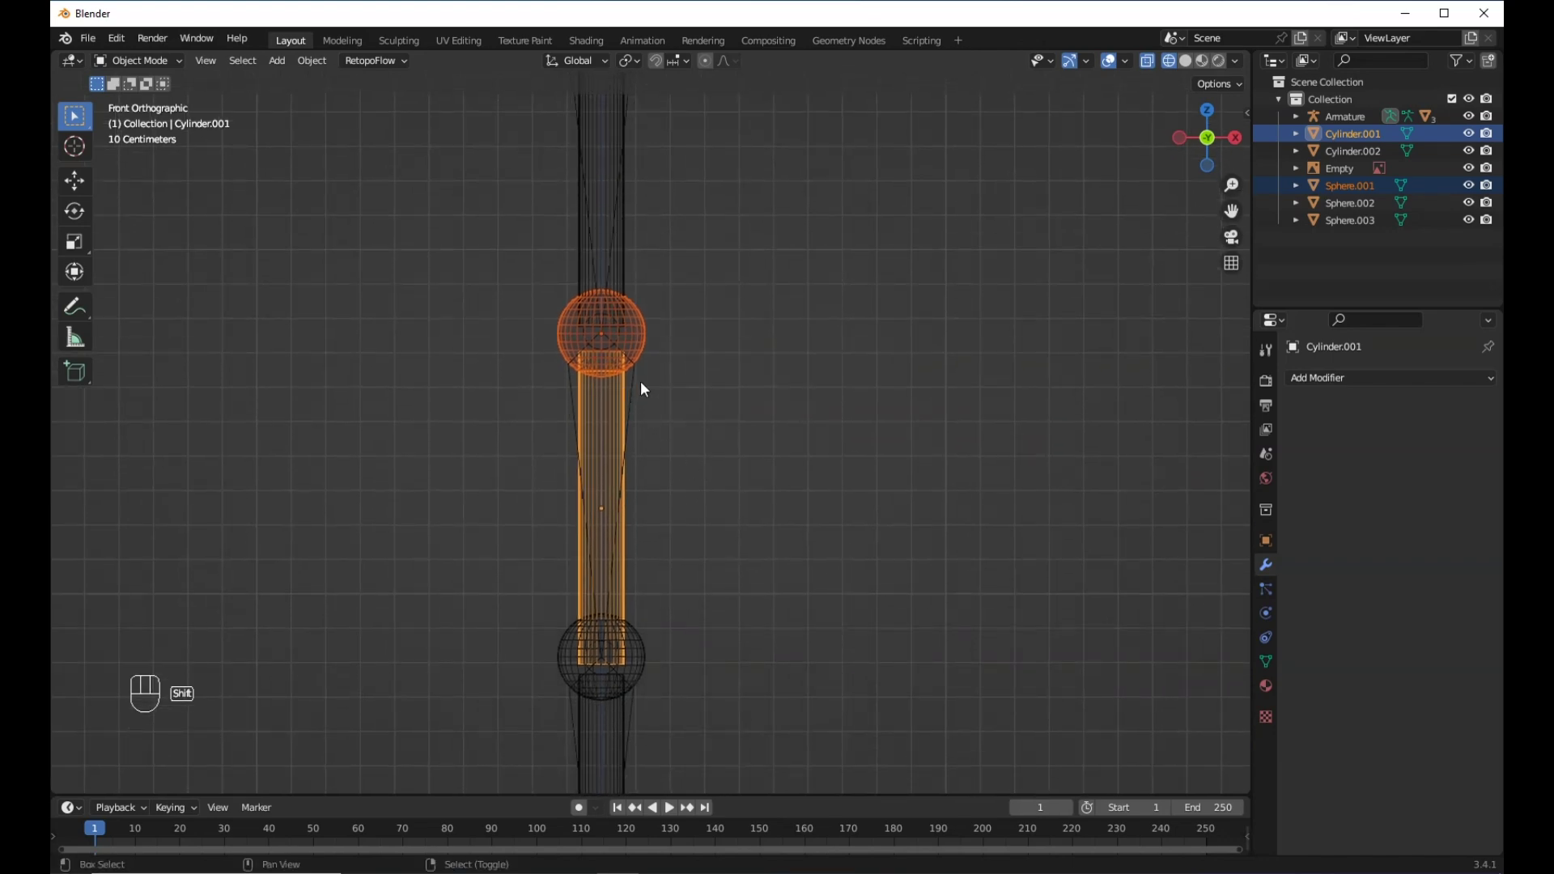
left_click(636, 379, "shift")
scroll(635, 380, "down", 5)
scroll(638, 376, "up", 4)
scroll(638, 375, "up", 2)
mouse_move(622, 383)
middle_mouse_down("shift")
mouse_move(620, 537)
mouse_move(584, 304)
middle_mouse_up("shift")
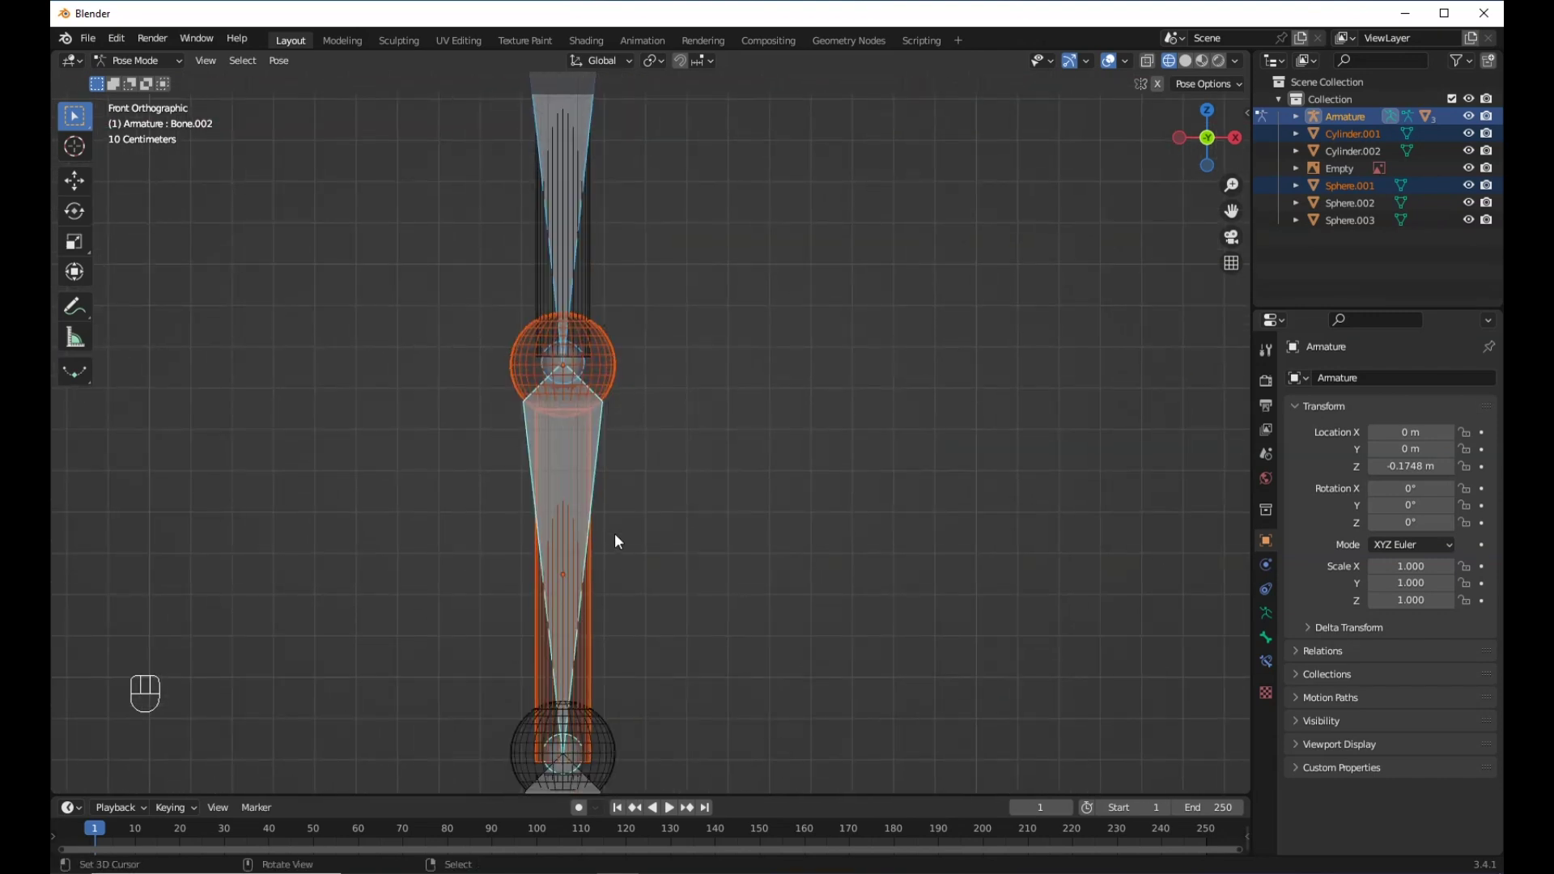
middle_click_drag(615, 532, 605, 440, "shift")
key("ctrl+Tab")
left_click(600, 633, "shift")
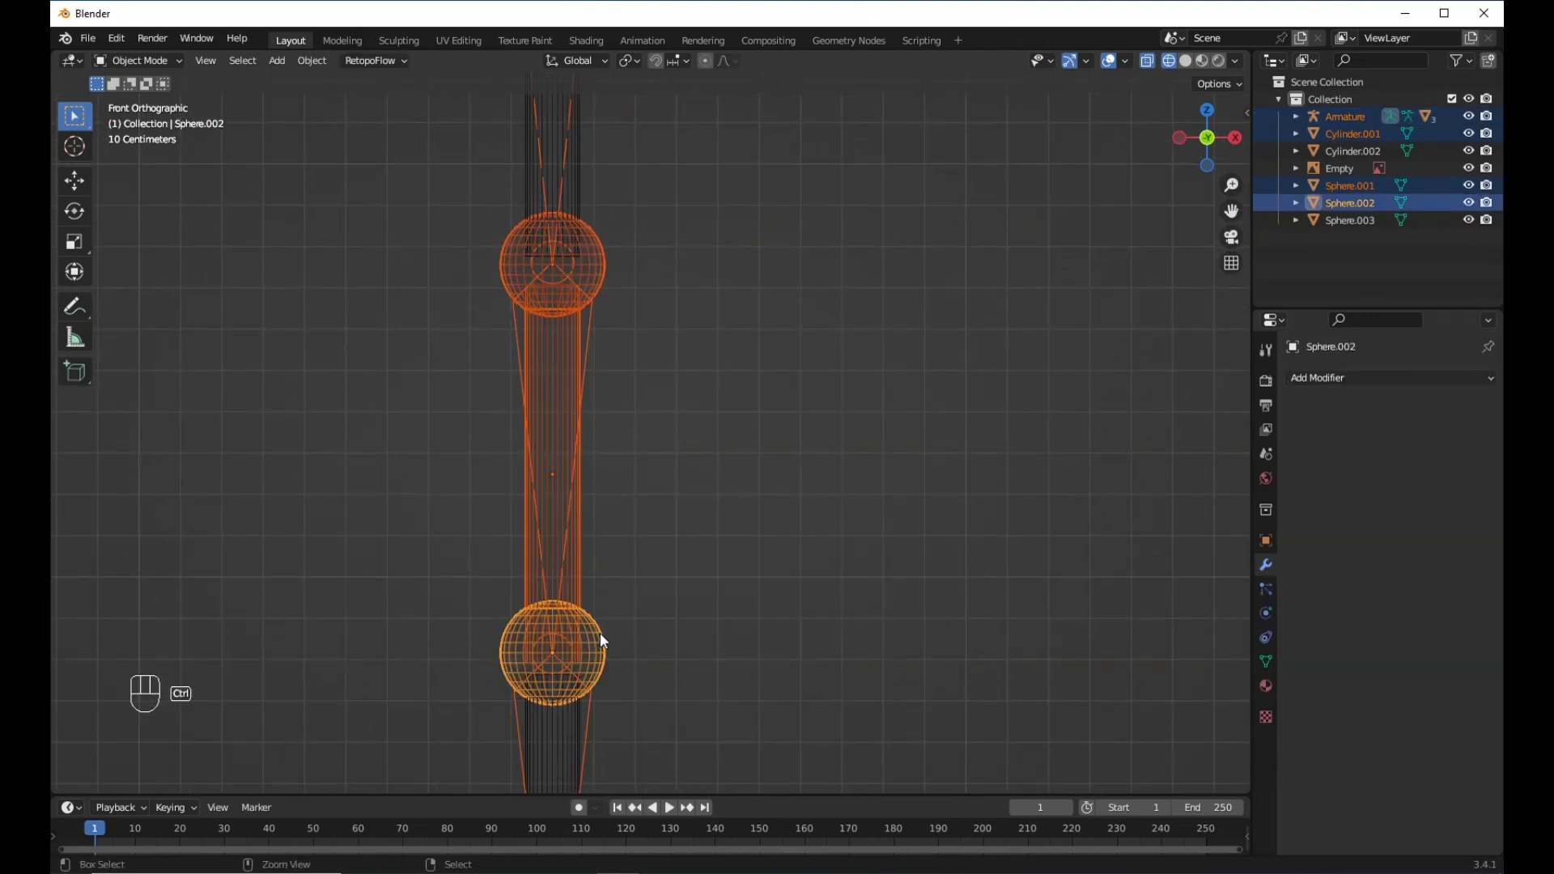
left_click(600, 633)
Parent the second rod cylinder and the joint spheres at both its ends to the second rod bone with the Bone option.
left_click(590, 239)
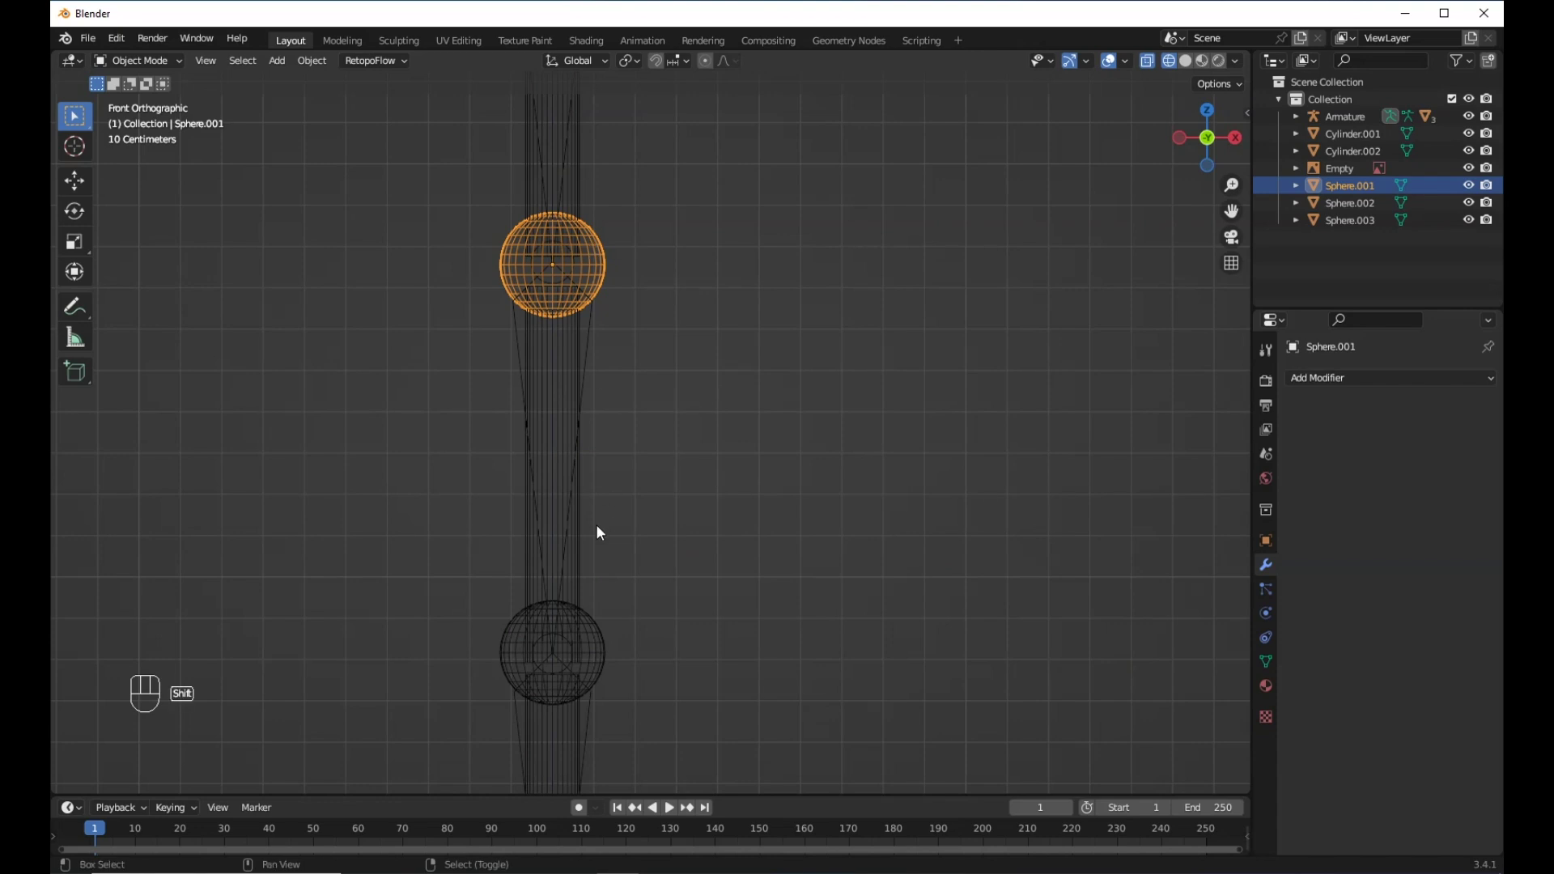
left_click(592, 585, "shift")
left_click(605, 640, "shift")
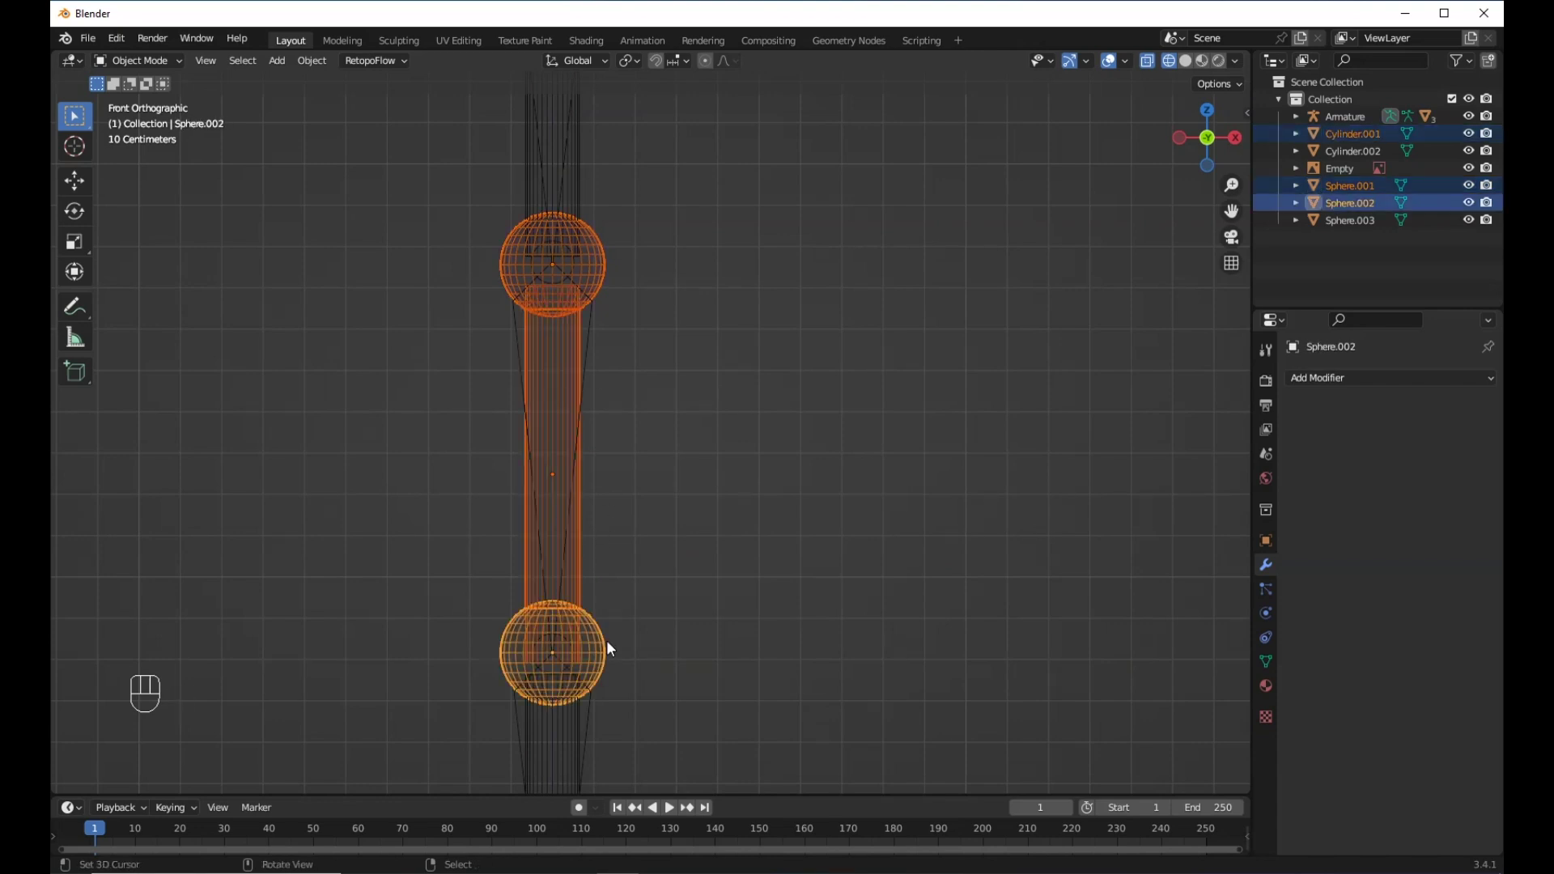
left_click(591, 356, "shift")
key("ctrl+Tab")
left_click(578, 337)
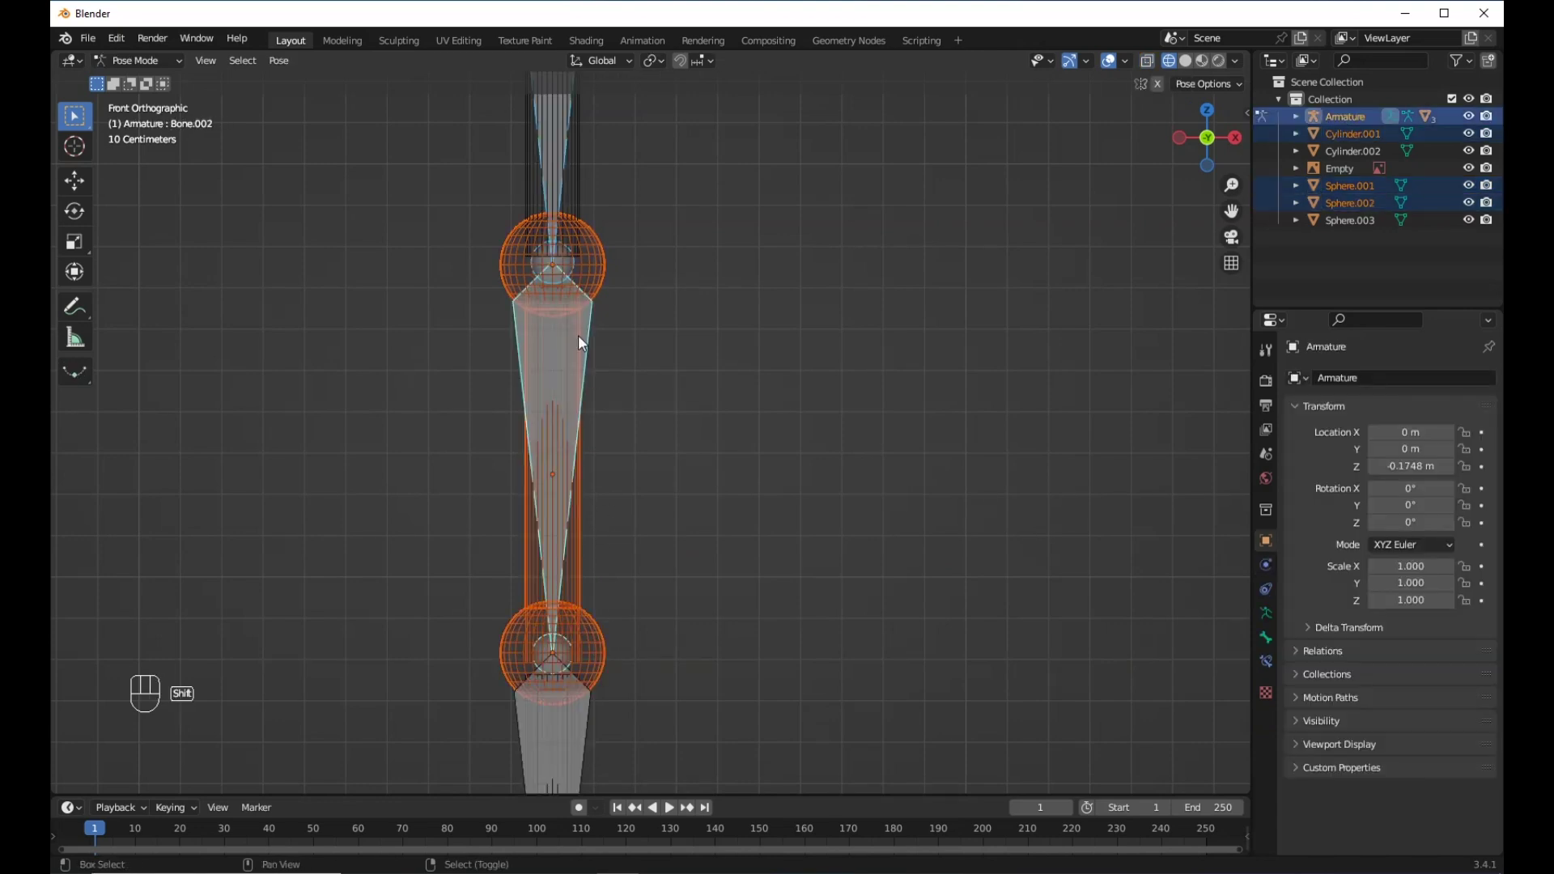
key("ctrl+p")
left_click(654, 540)
Parent the lowest joint sphere, the last rod cylinder and the ball to the last rod bone with the Bone option.
scroll(658, 538, "down", 5)
scroll(654, 539, "up", 6)
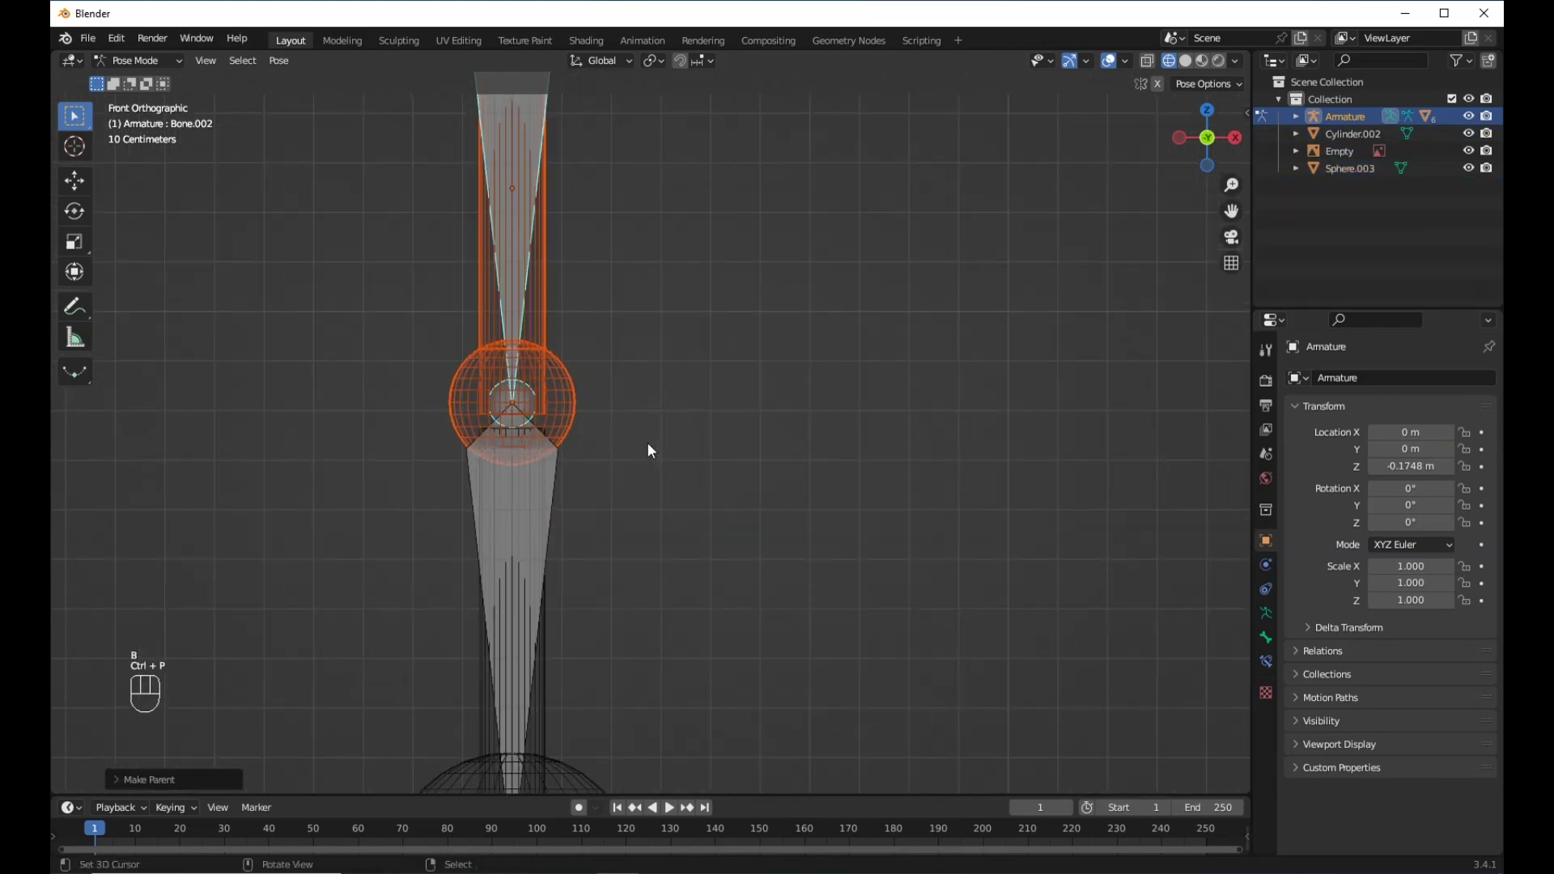
left_click(571, 368)
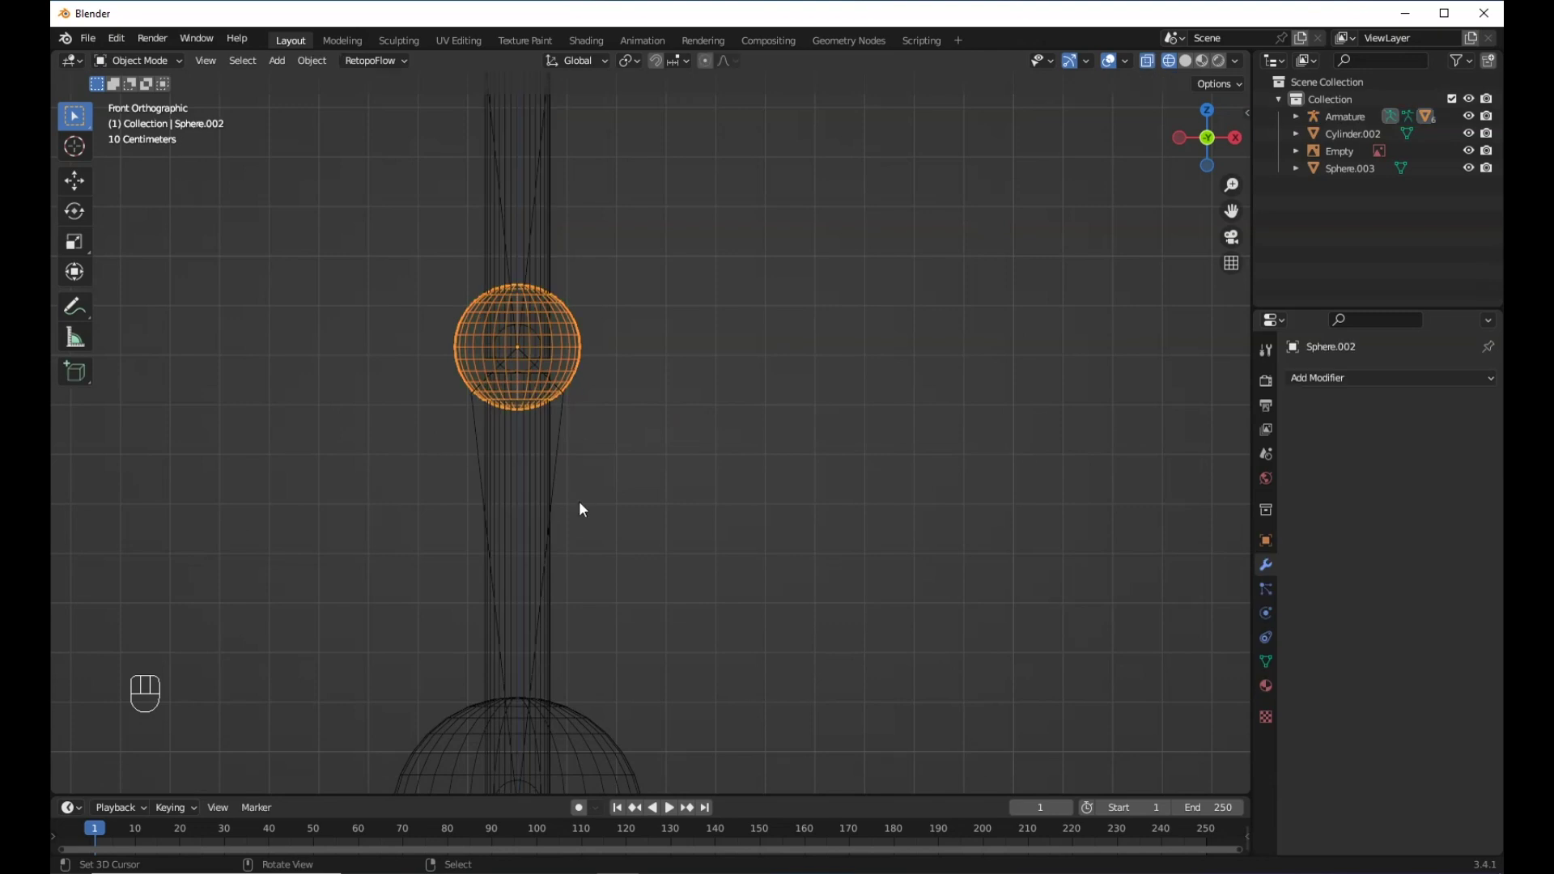
middle_click_drag(579, 496, 610, 420, "shift")
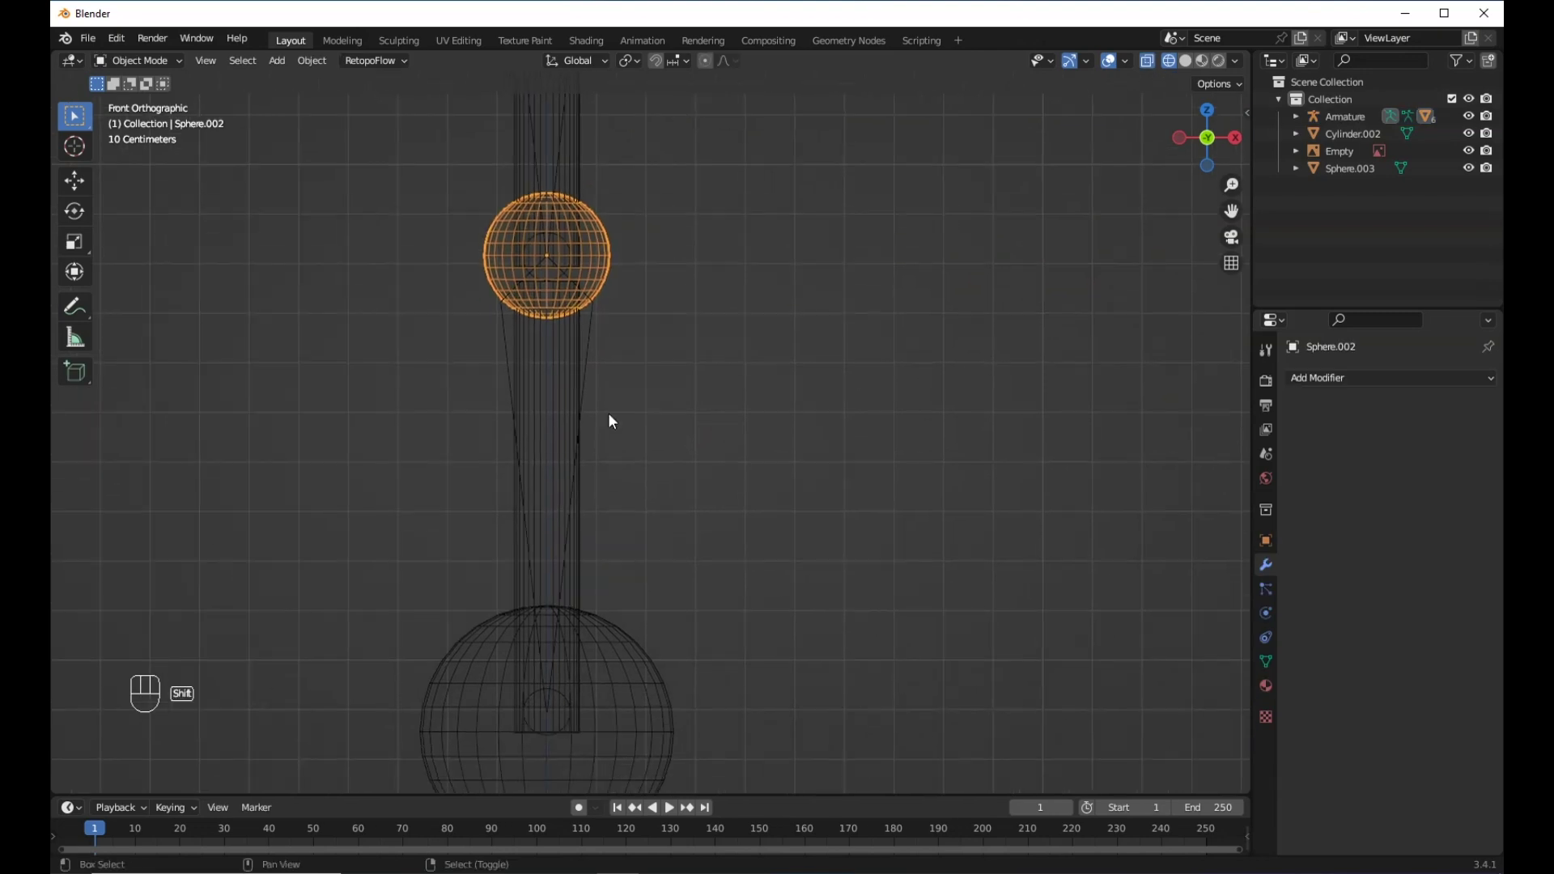
left_click(580, 558, "shift")
left_click(623, 669, "shift")
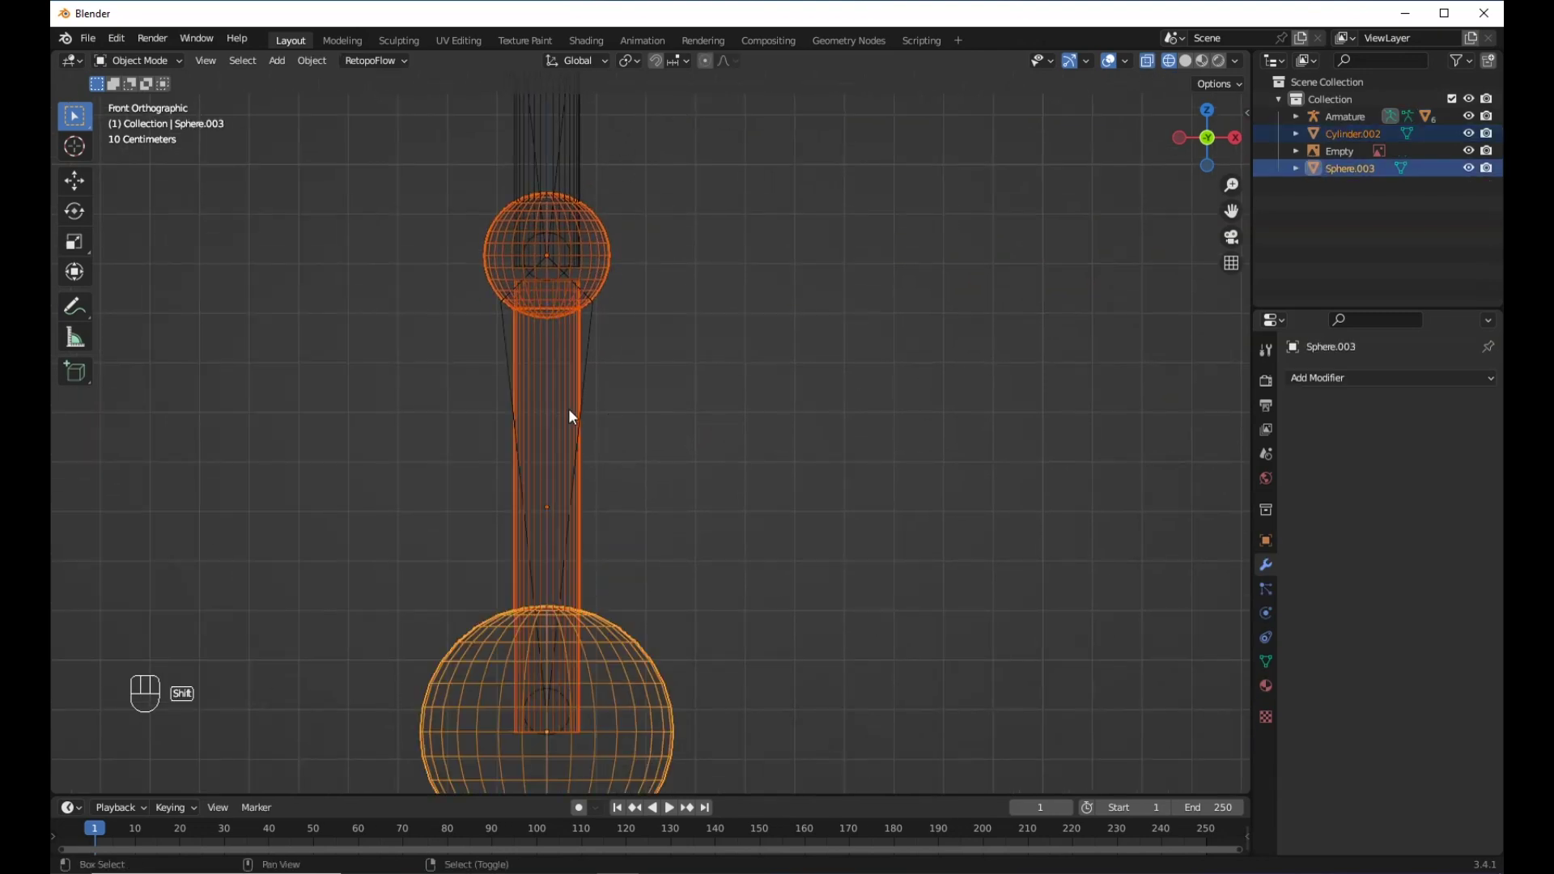
left_click(592, 320, "shift")
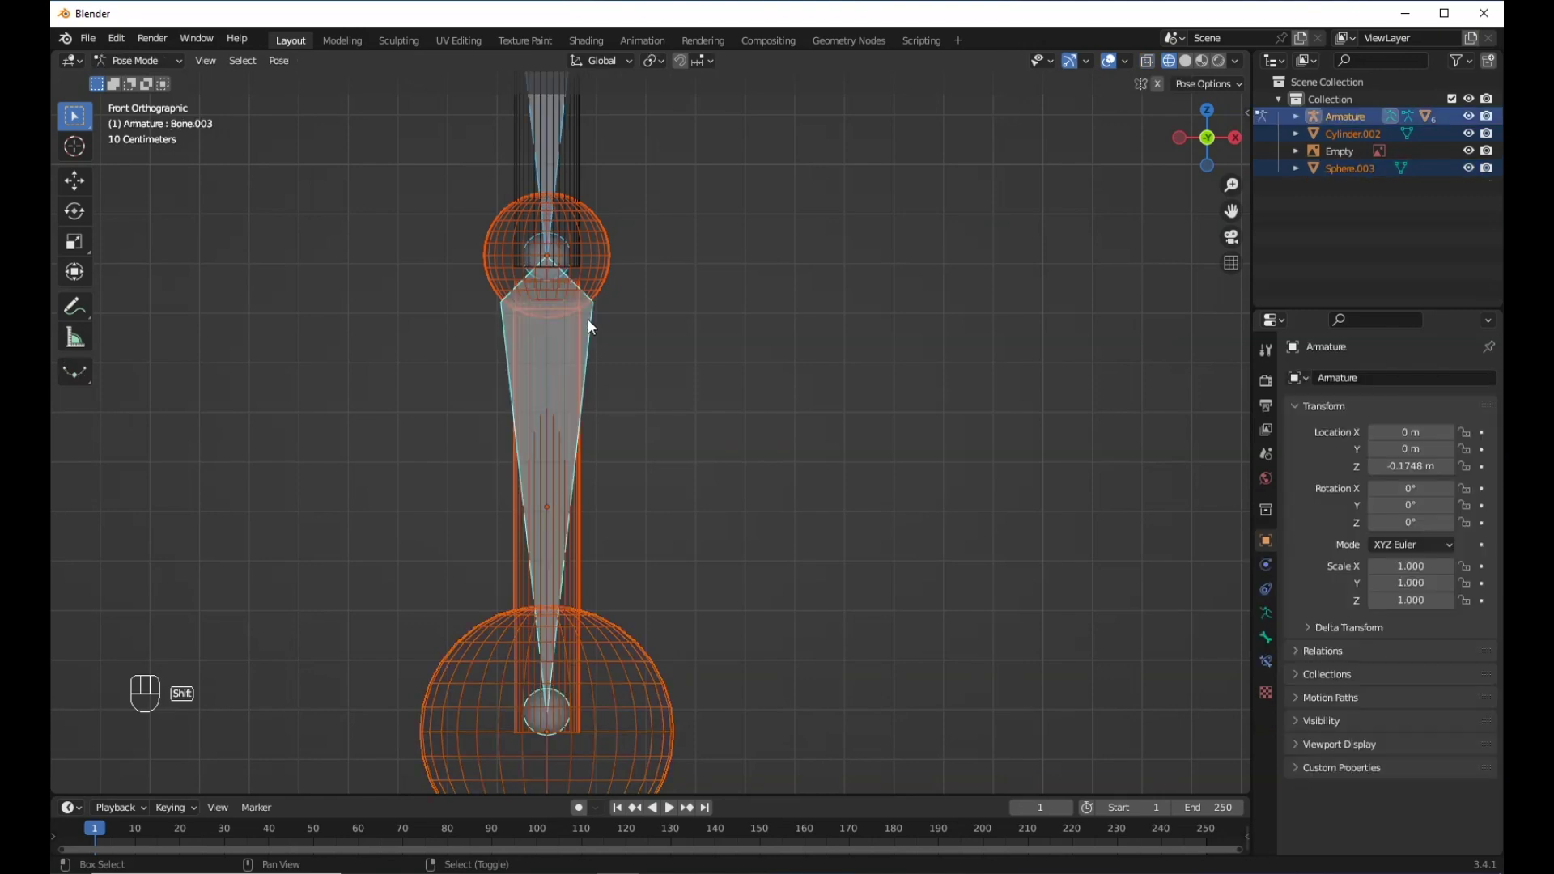
key("ctrl+p")
left_click(588, 318)
Test-rotate the bone chain, cancel the rotation, and display the pendulum in Solid shading.
scroll(587, 319, "down", 4)
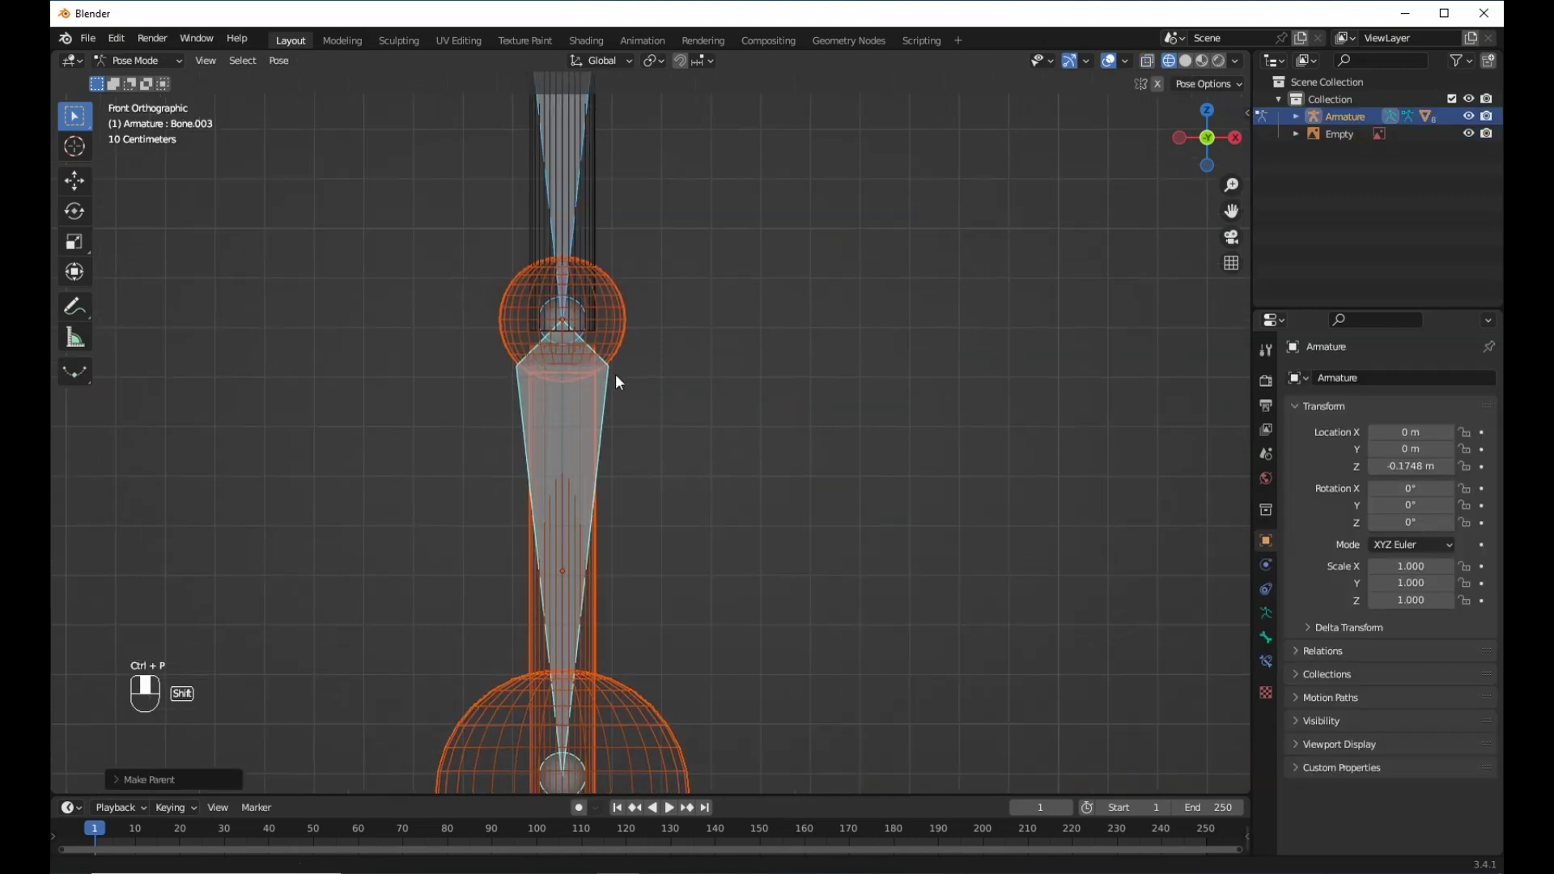
right_click(618, 64)
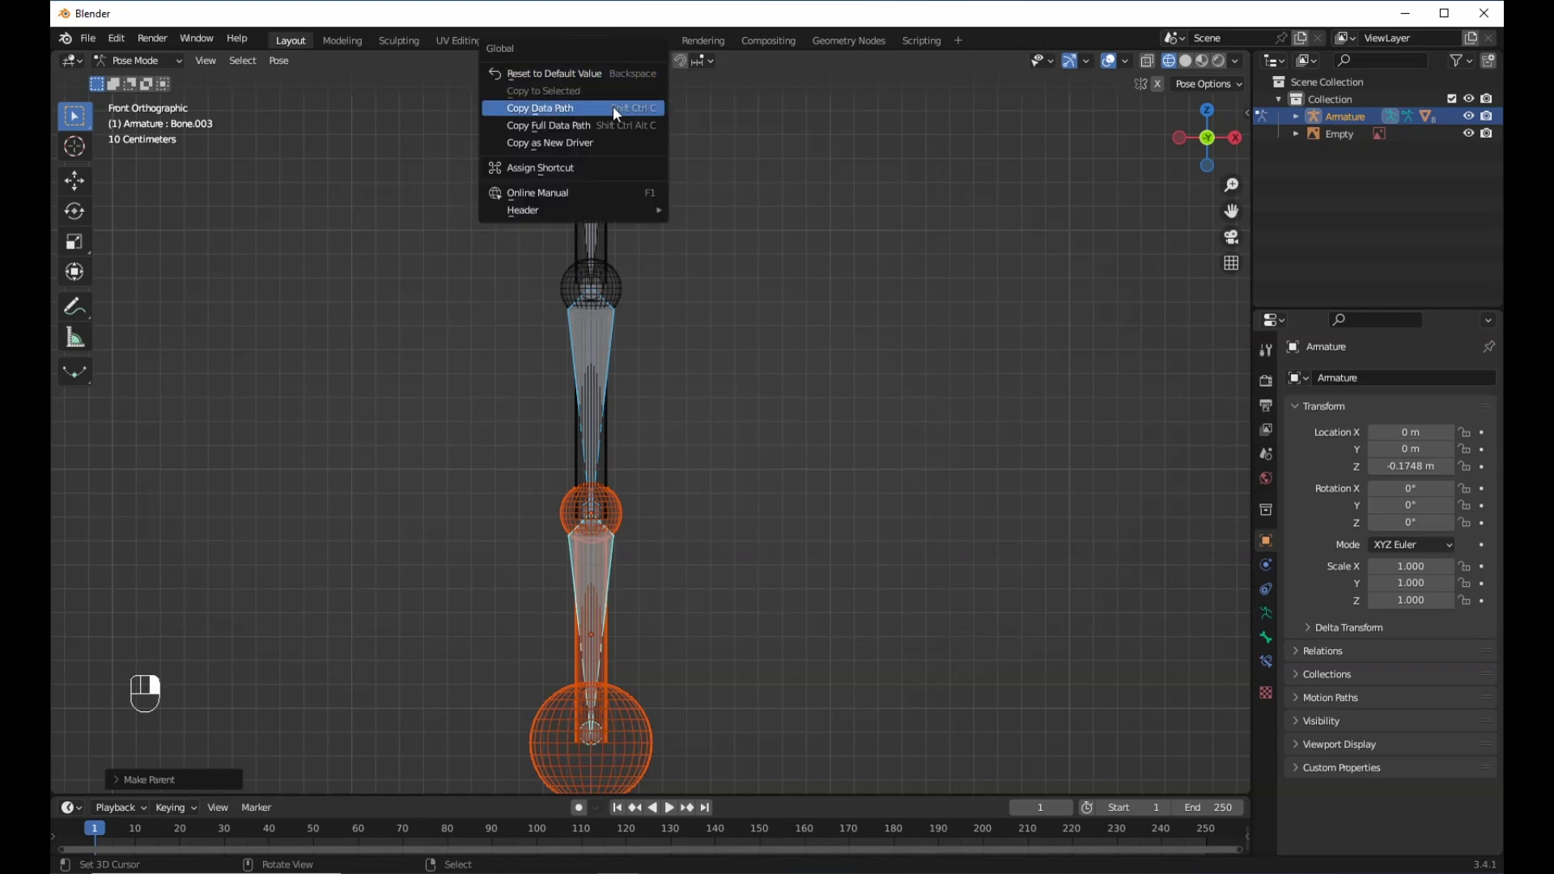
right_click(598, 120)
middle_click_drag(592, 149, 584, 198, "shift")
scroll(565, 299, "down", 3)
key("r")
right_click(785, 137)
left_click(1185, 60)
Test the rod's swing by rotating the first bone about Y and the middle bone, cancelling both rotations.
scroll(615, 342, "up", 2)
key("r")
key("x")
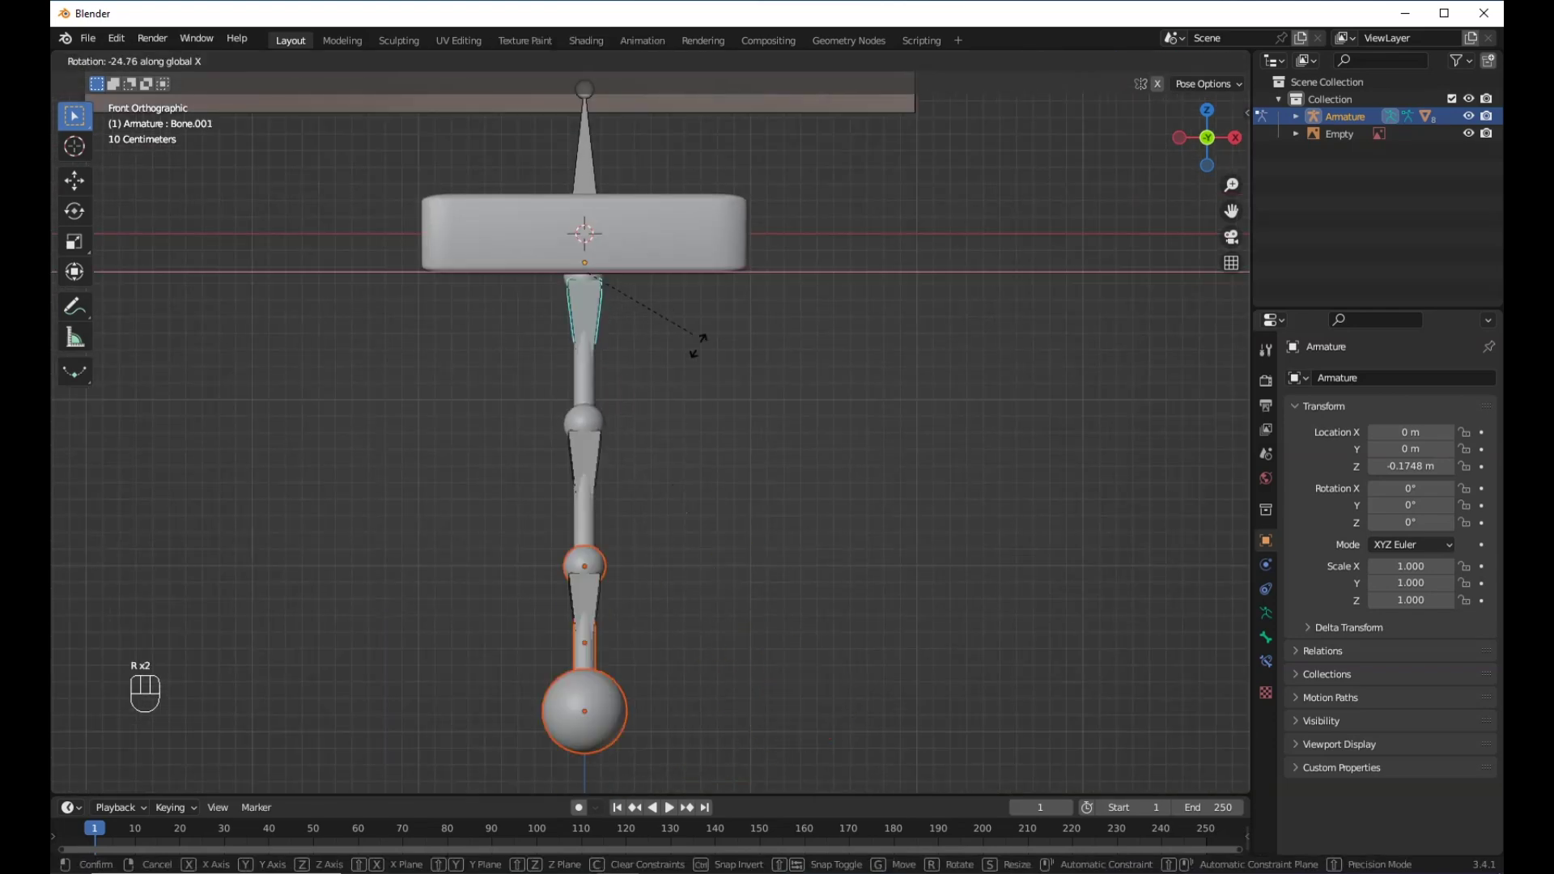
key("y")
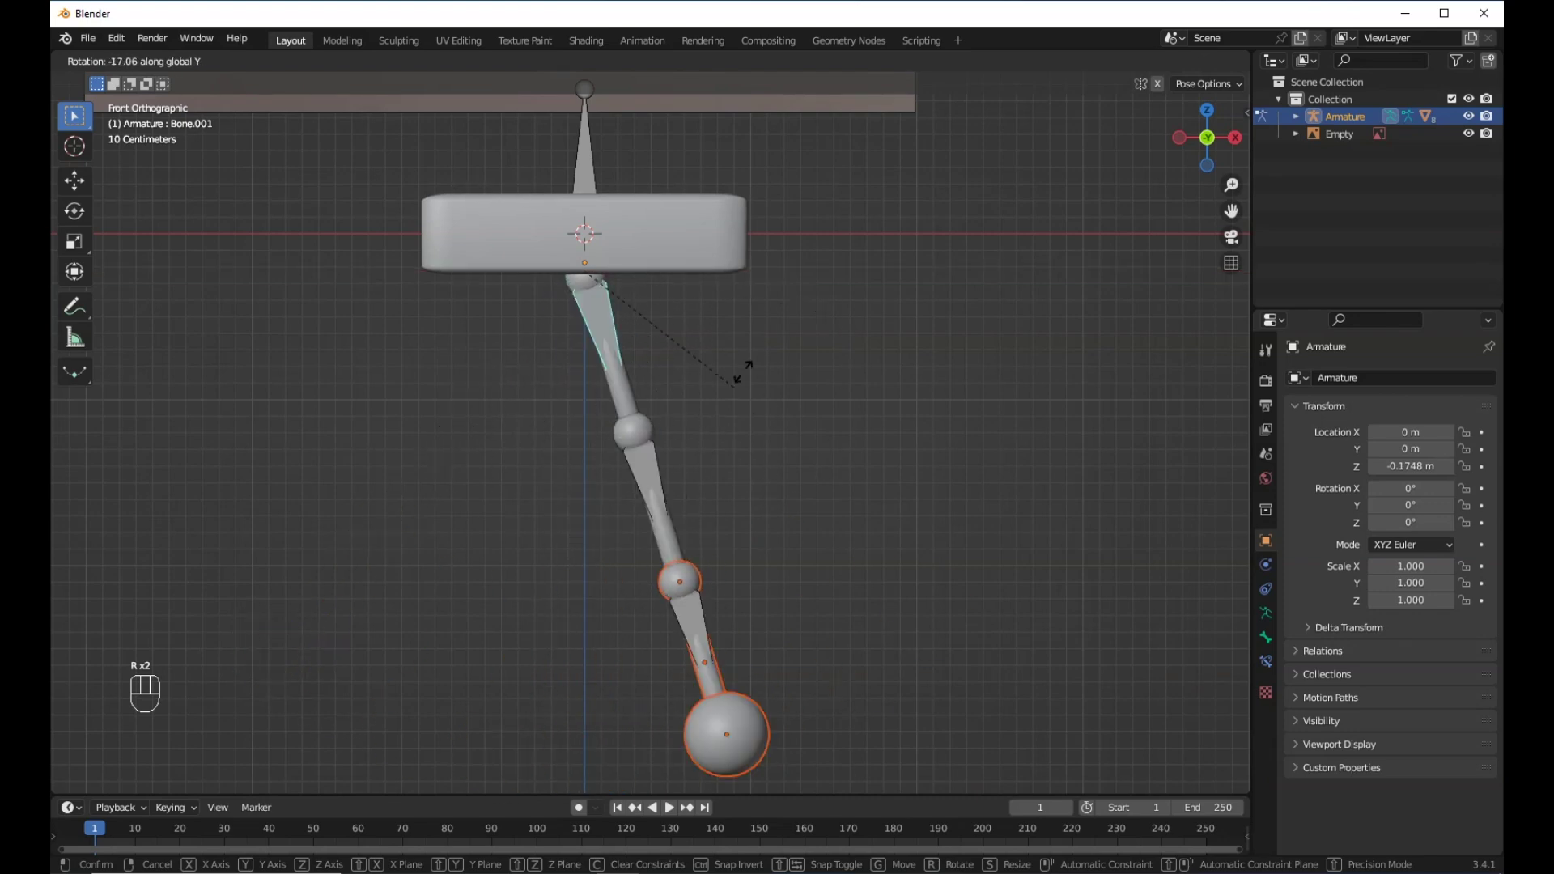
right_click(630, 559)
left_click(595, 484)
key("r")
right_click(722, 639)
Rotate the last, middle and first rod bones in turn so the pendulum bends and swings up toward negative X.
left_click(594, 646)
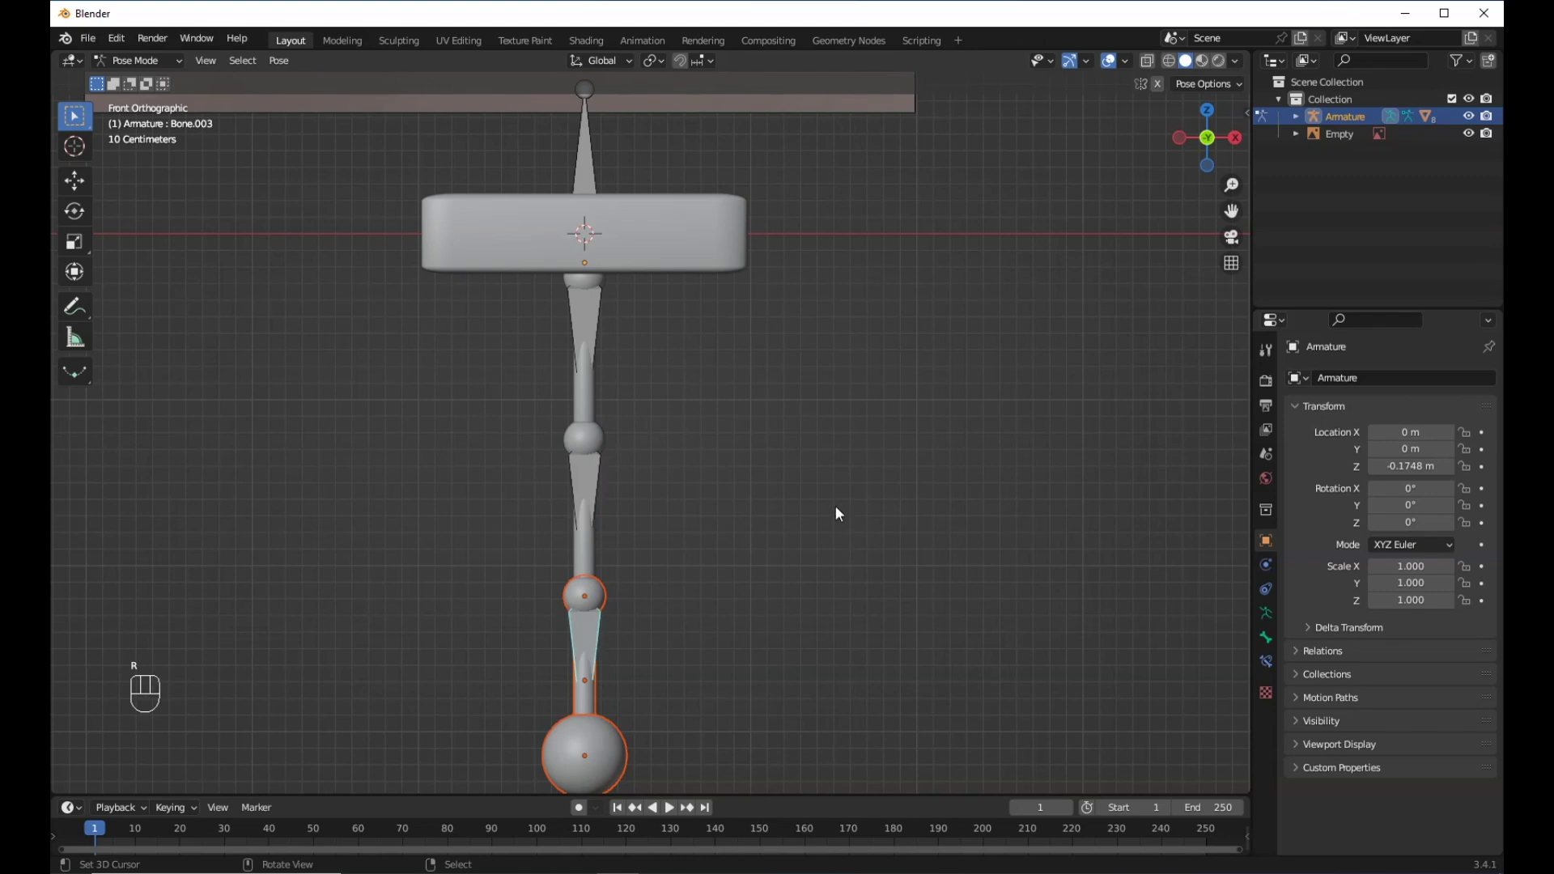
key("r")
left_click(874, 691)
left_click(570, 482)
key("r")
left_click(690, 655)
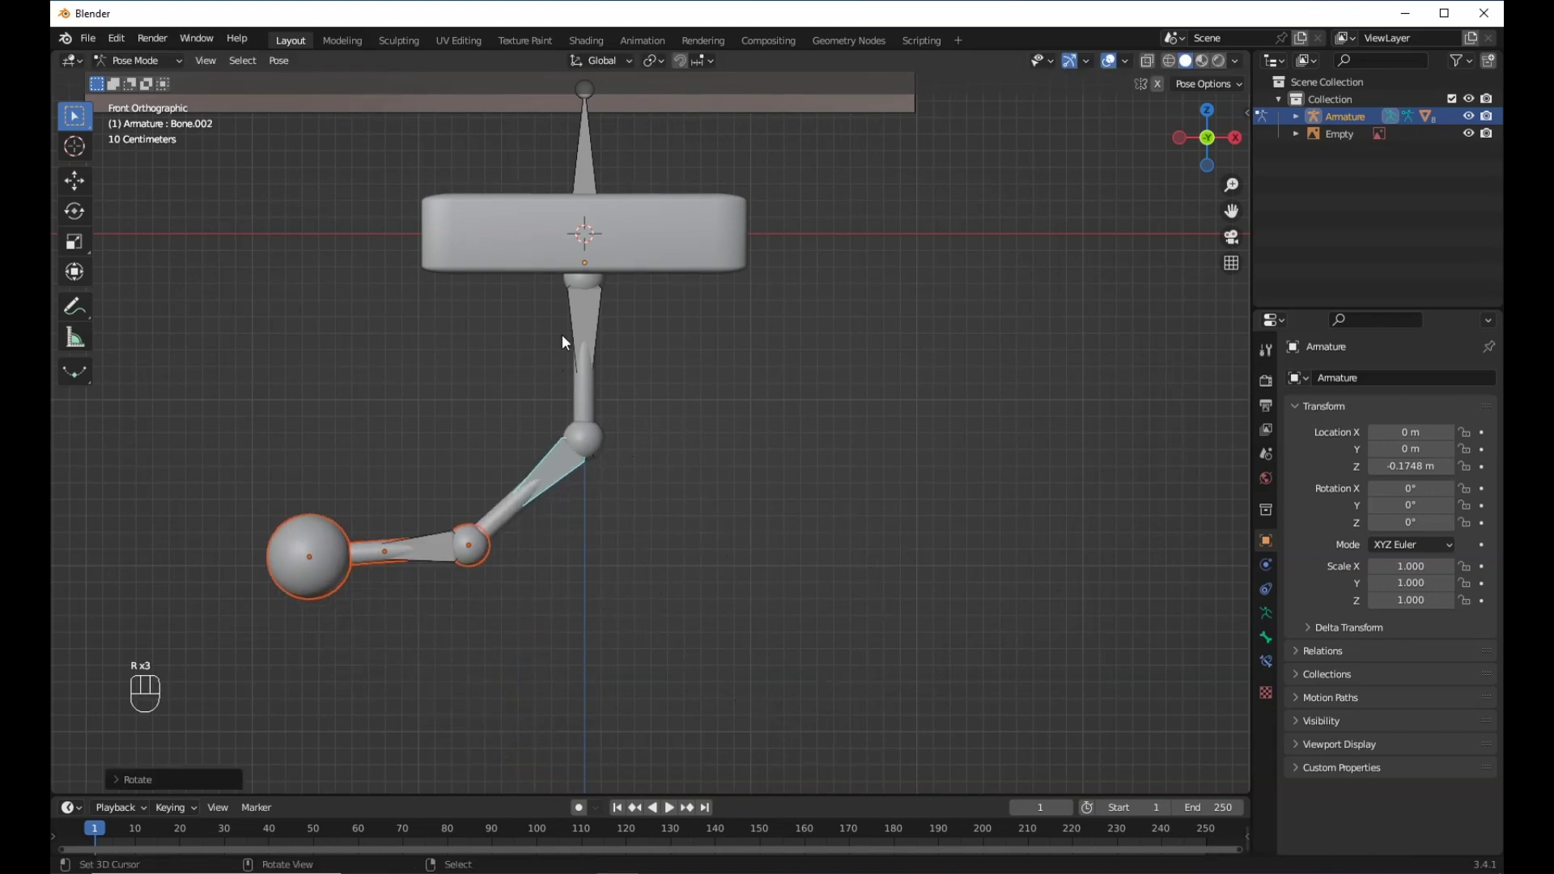
left_click(581, 316)
key("r")
left_click(737, 517)
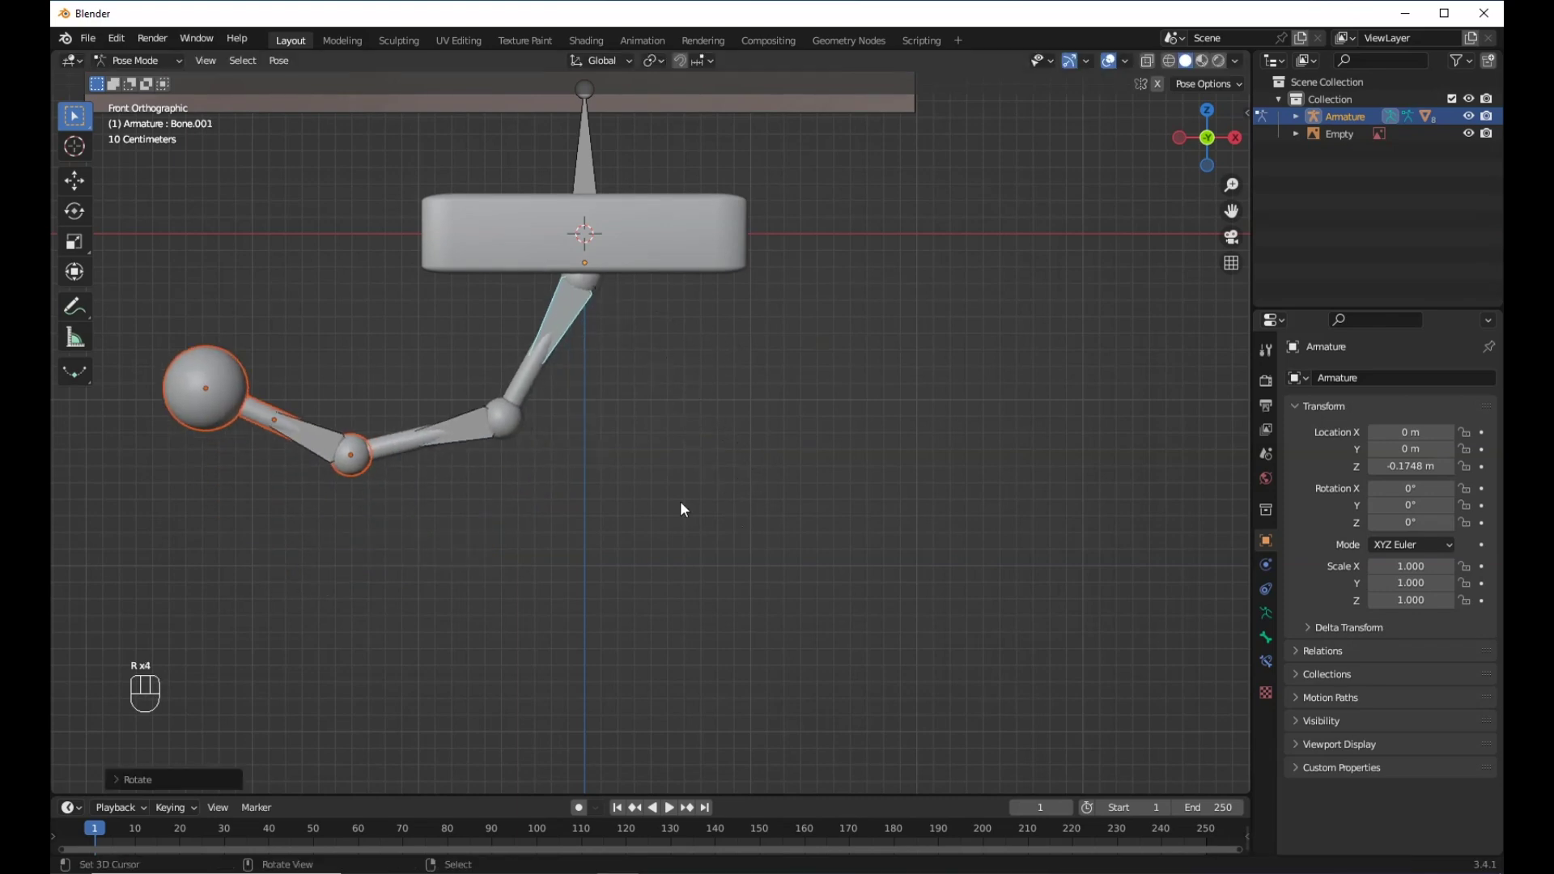
Rotate the middle and last rod bones back down about Y to soften the pendulum's curve, leaving the tall bone selected.
left_click(484, 424)
key("r")
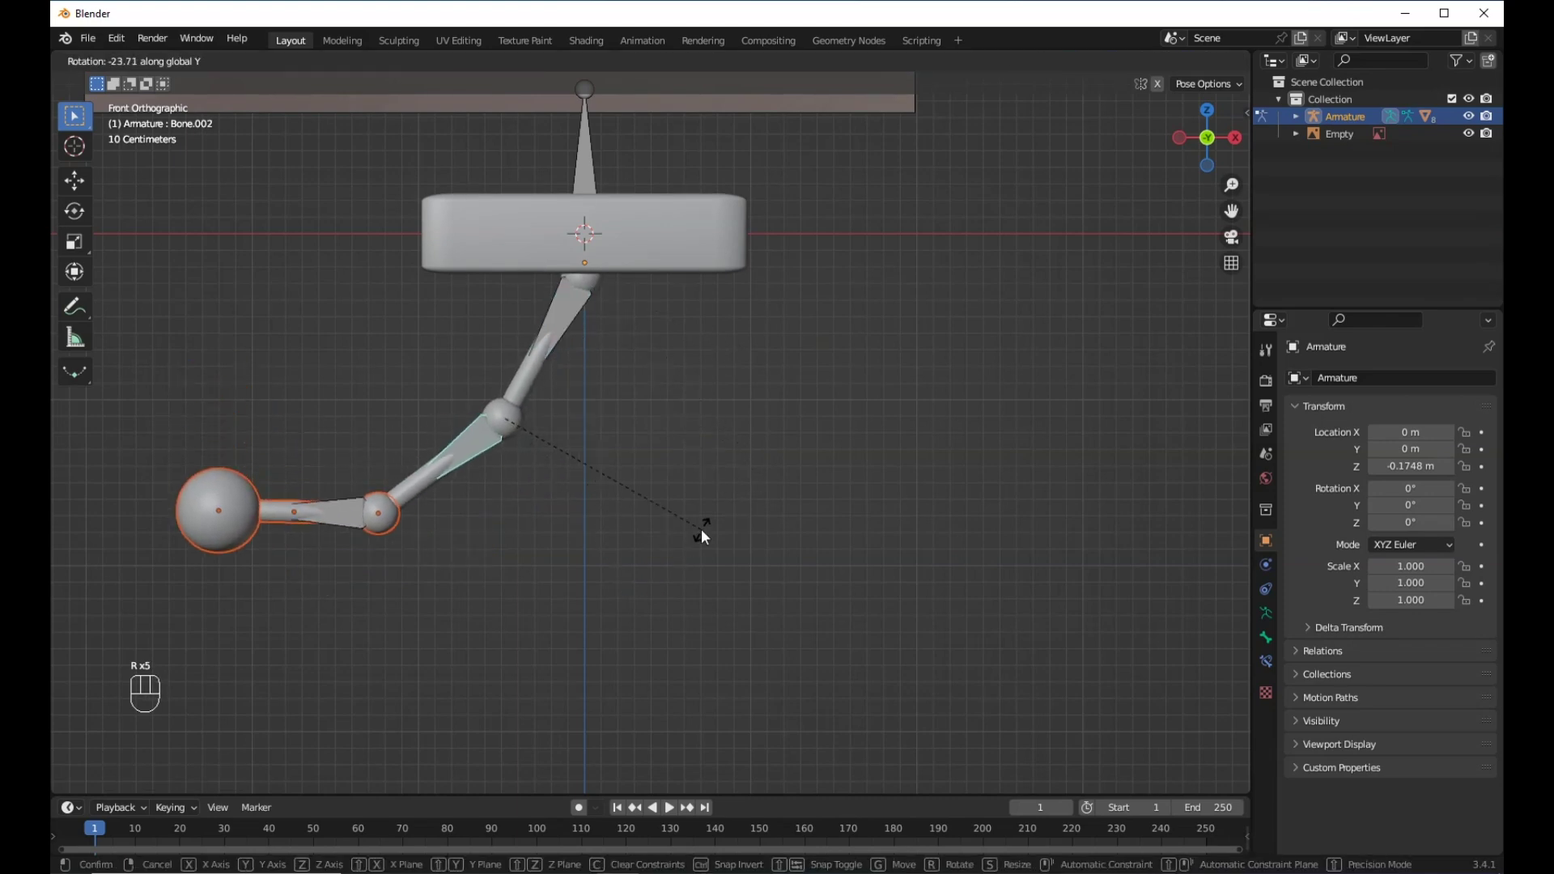
left_click(701, 527)
left_click(300, 524)
key("r")
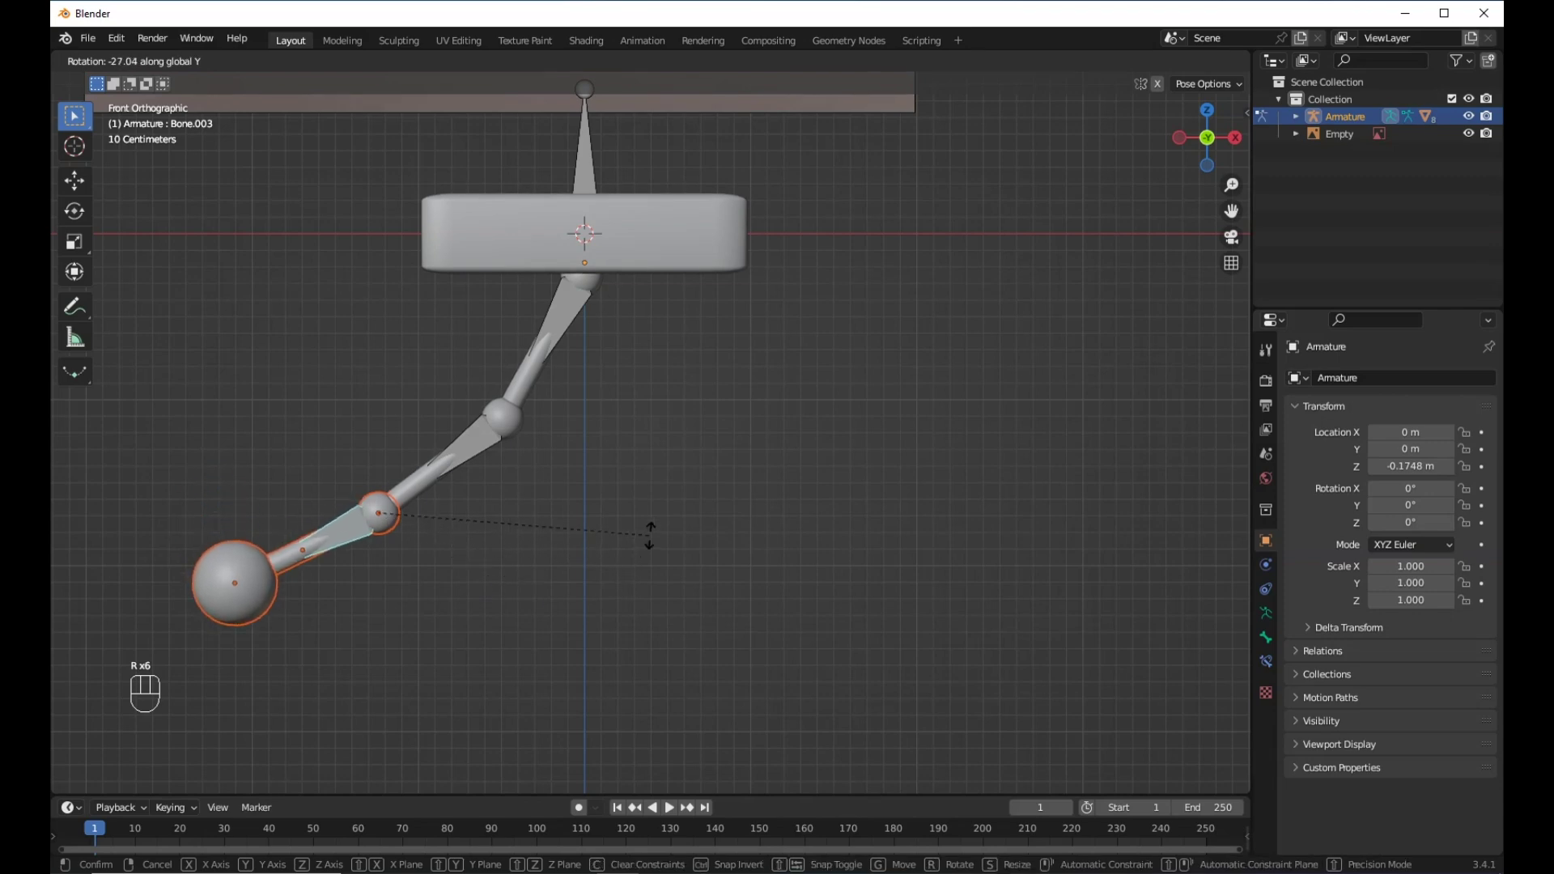
left_click(652, 536)
left_click(593, 212)
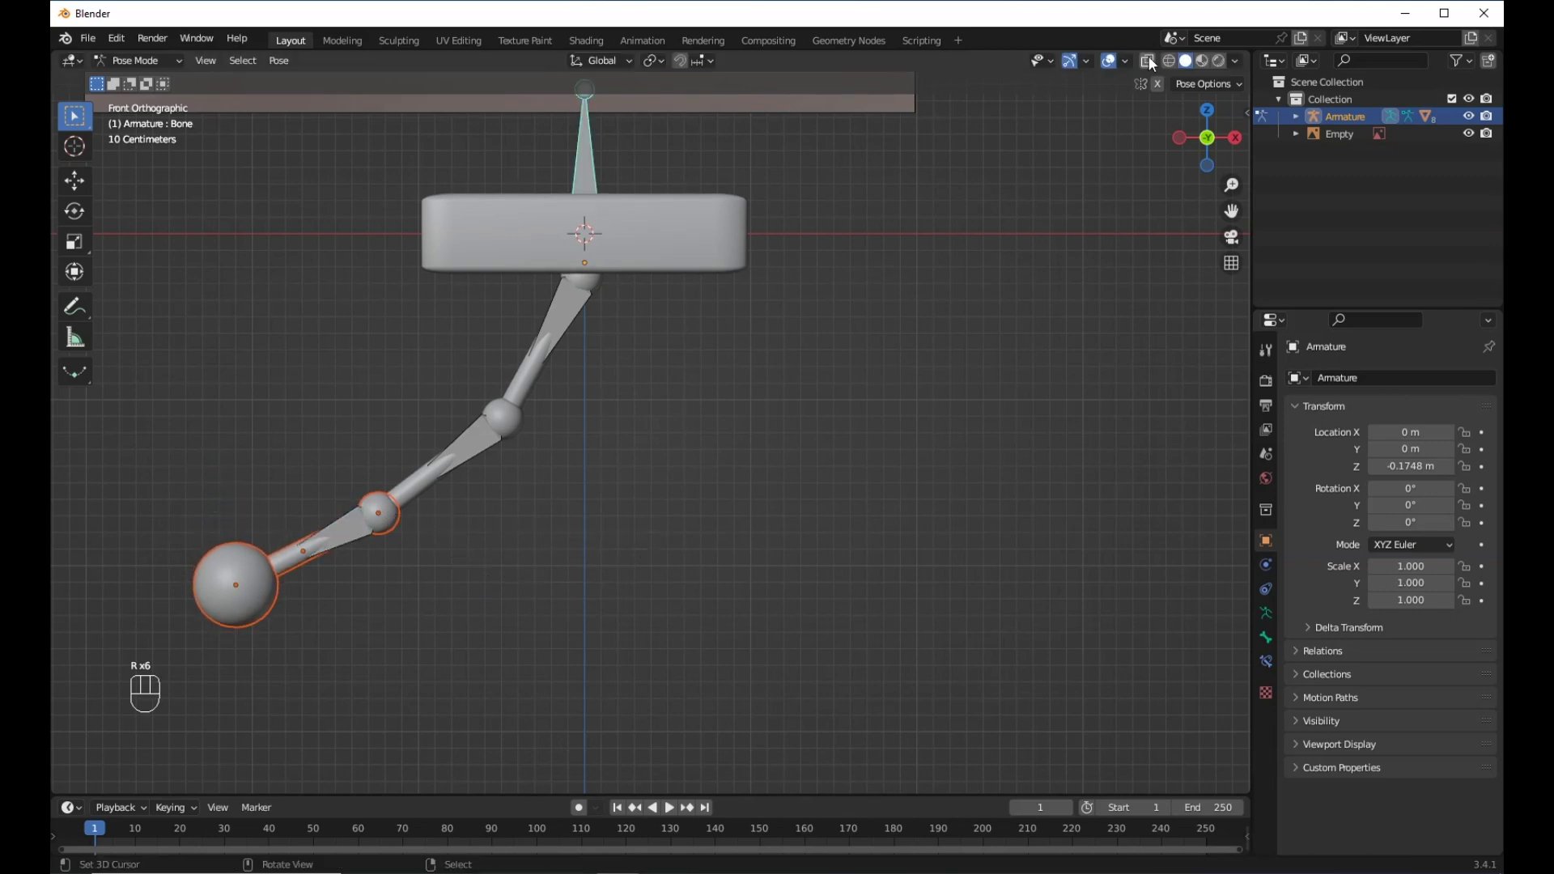
Test the block's swing by rotating its bone in Wireframe and again in Solid shading, cancelling both rotations.
left_click(1169, 61)
left_click(595, 241)
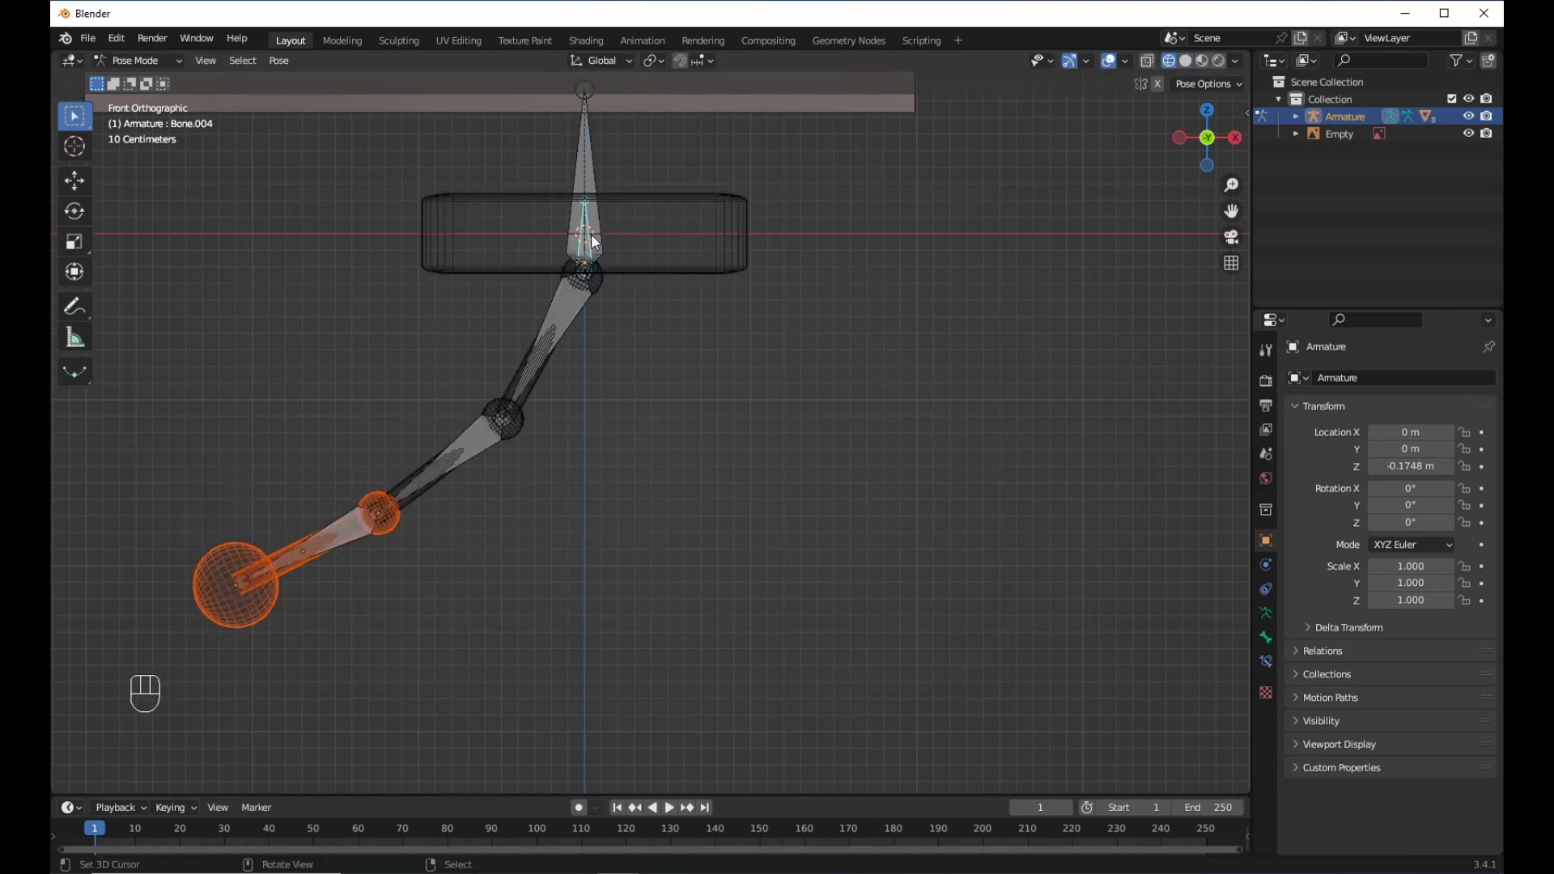
key("r")
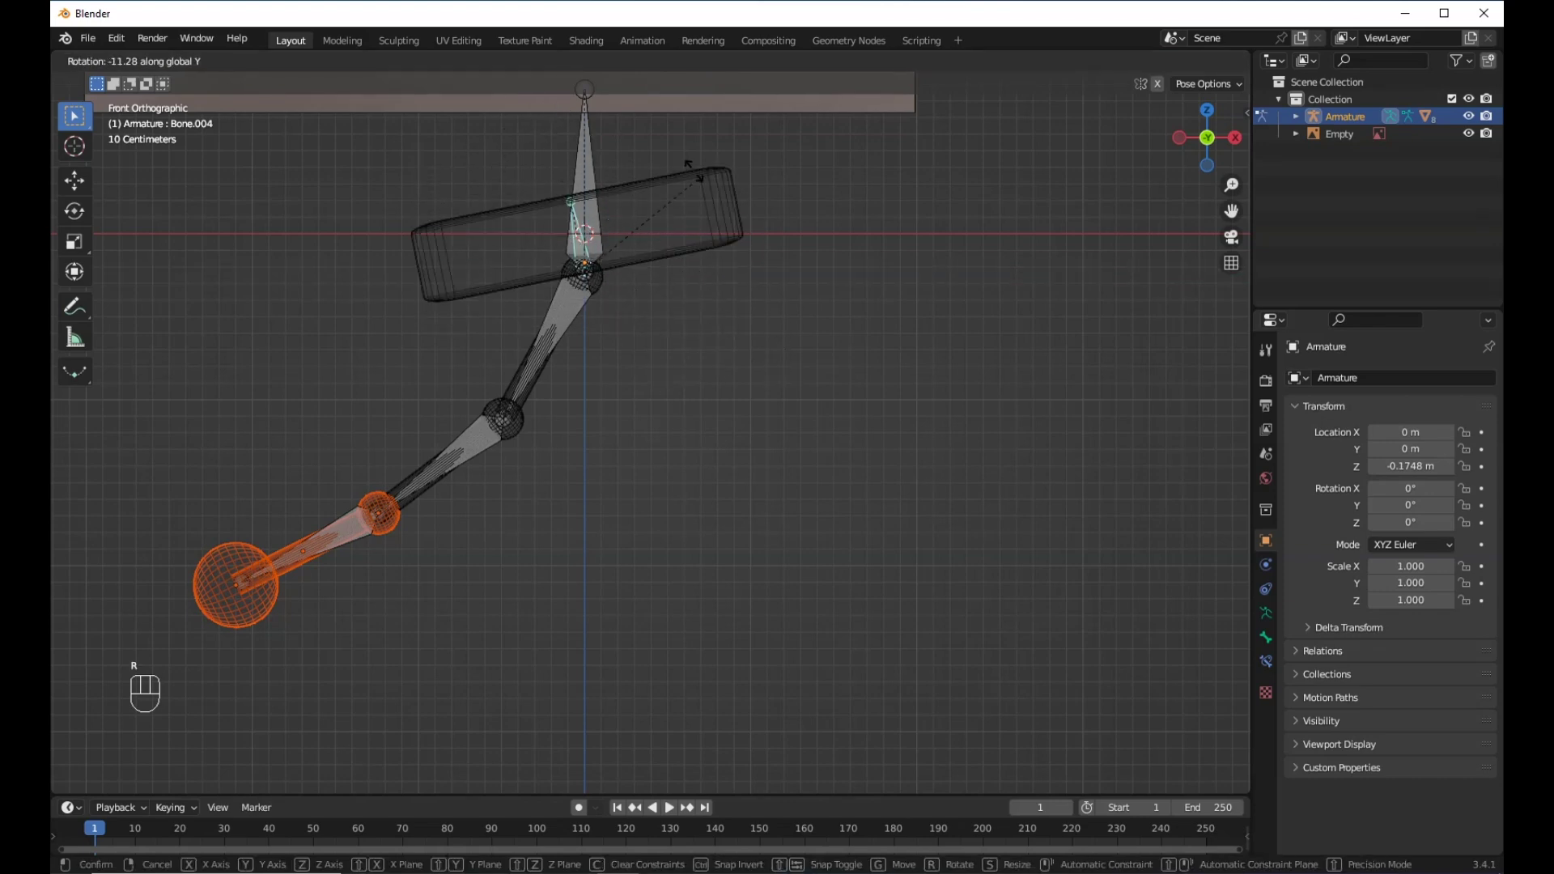
right_click(712, 212)
left_click(1184, 61)
key("r")
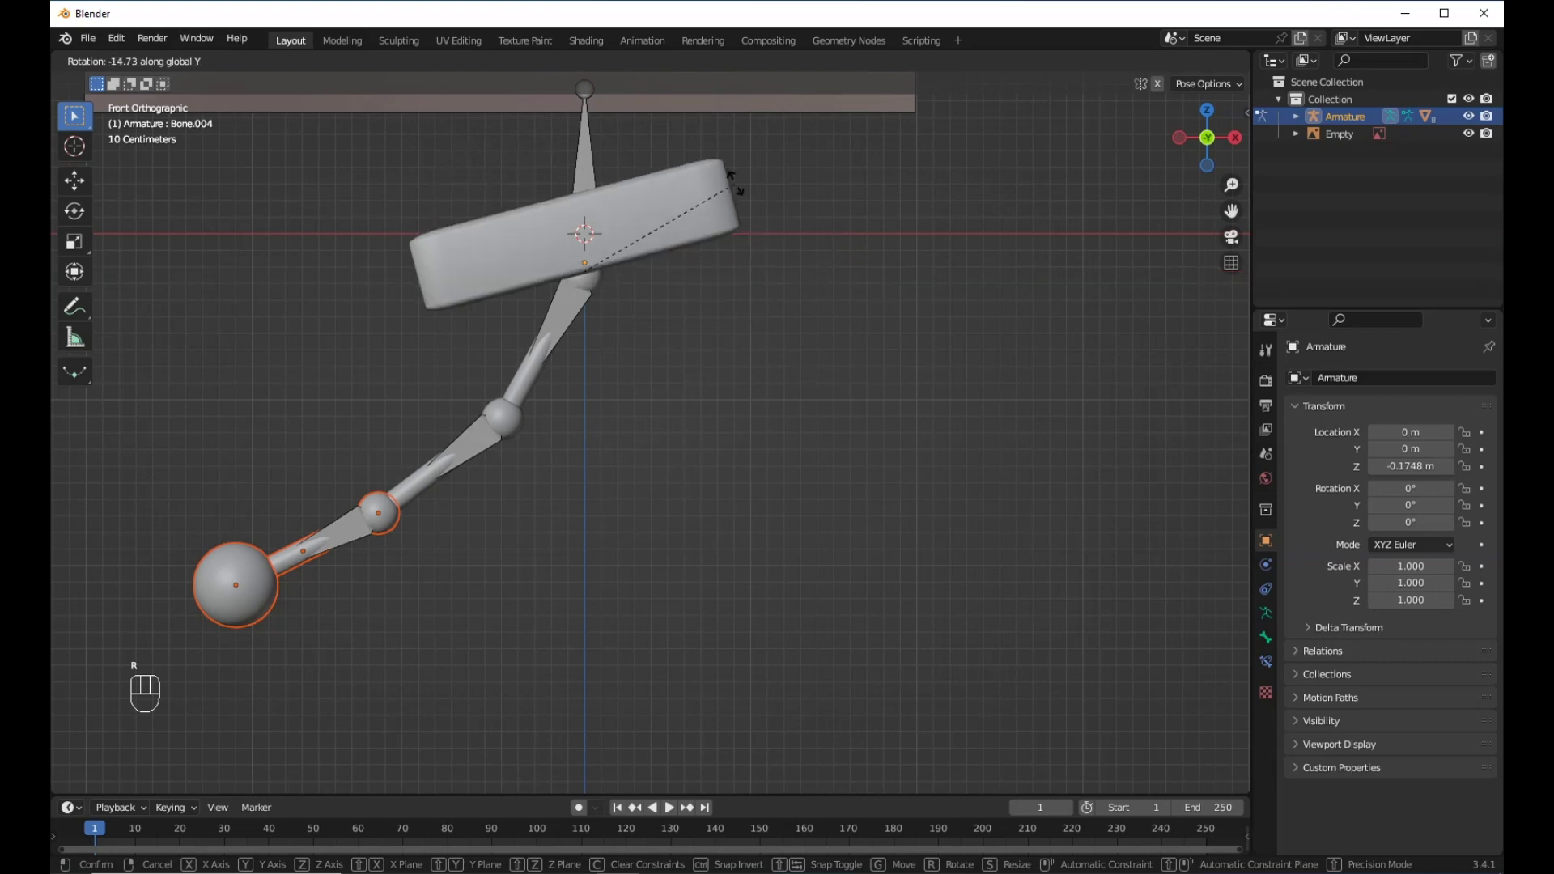
right_click(734, 179)
Test-rotate and test-move the whole pendulum with the tall root bone, cancelling both transforms.
left_click(584, 163)
key("r")
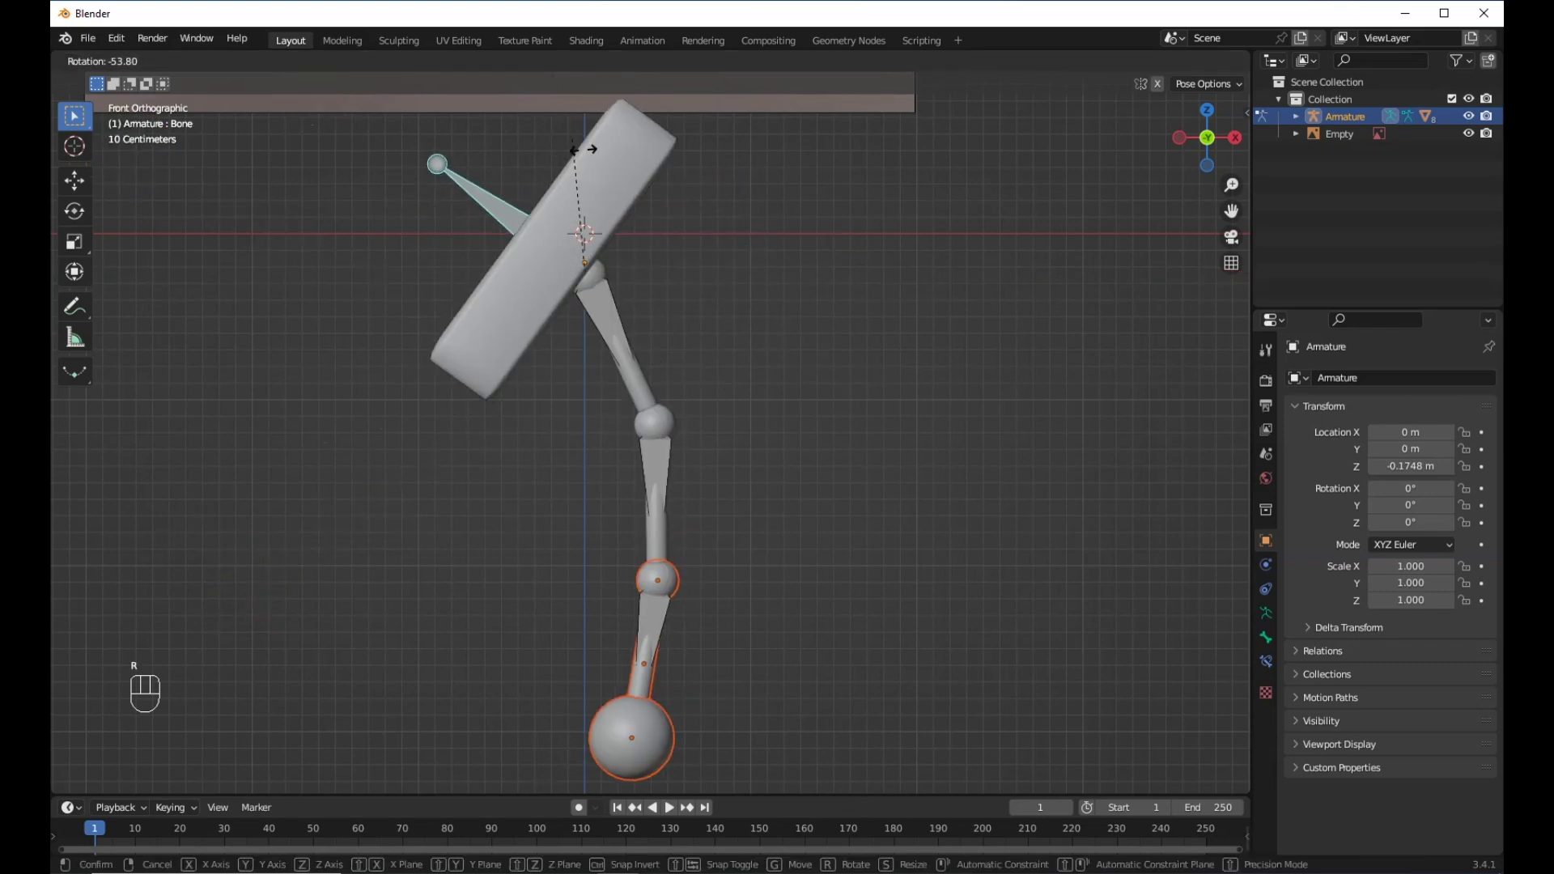
right_click(640, 284)
key("g")
right_click(666, 420)
Clear the location and rotation of all pose bones and switch back to Object Mode.
scroll(667, 417, "down", 5)
key("a")
key("alt")
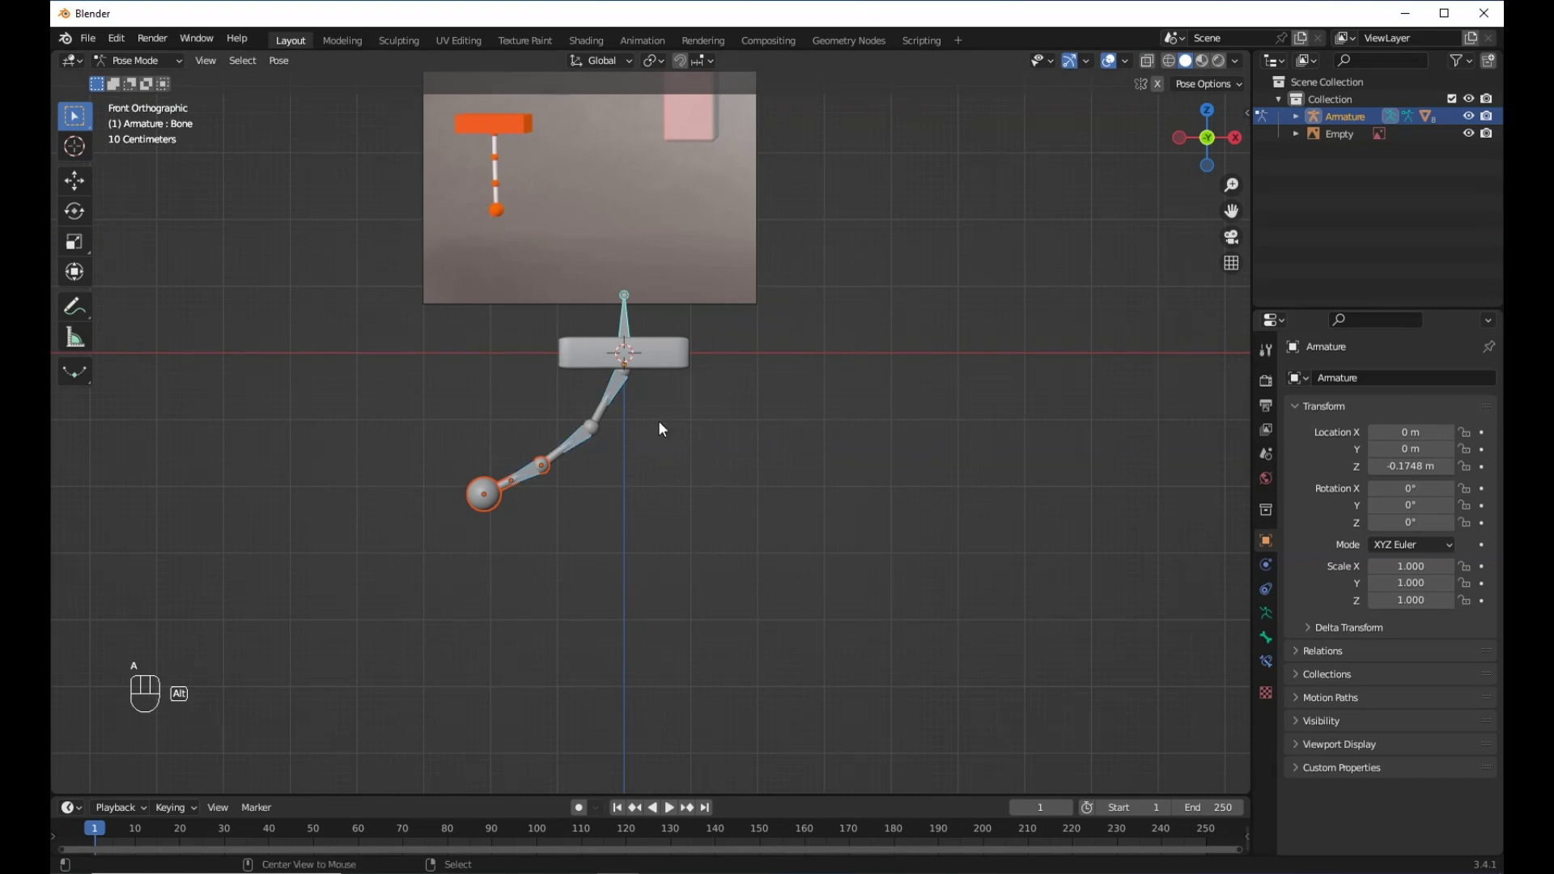
key("alt+g")
key("alt+r")
scroll(662, 429, "up", 5)
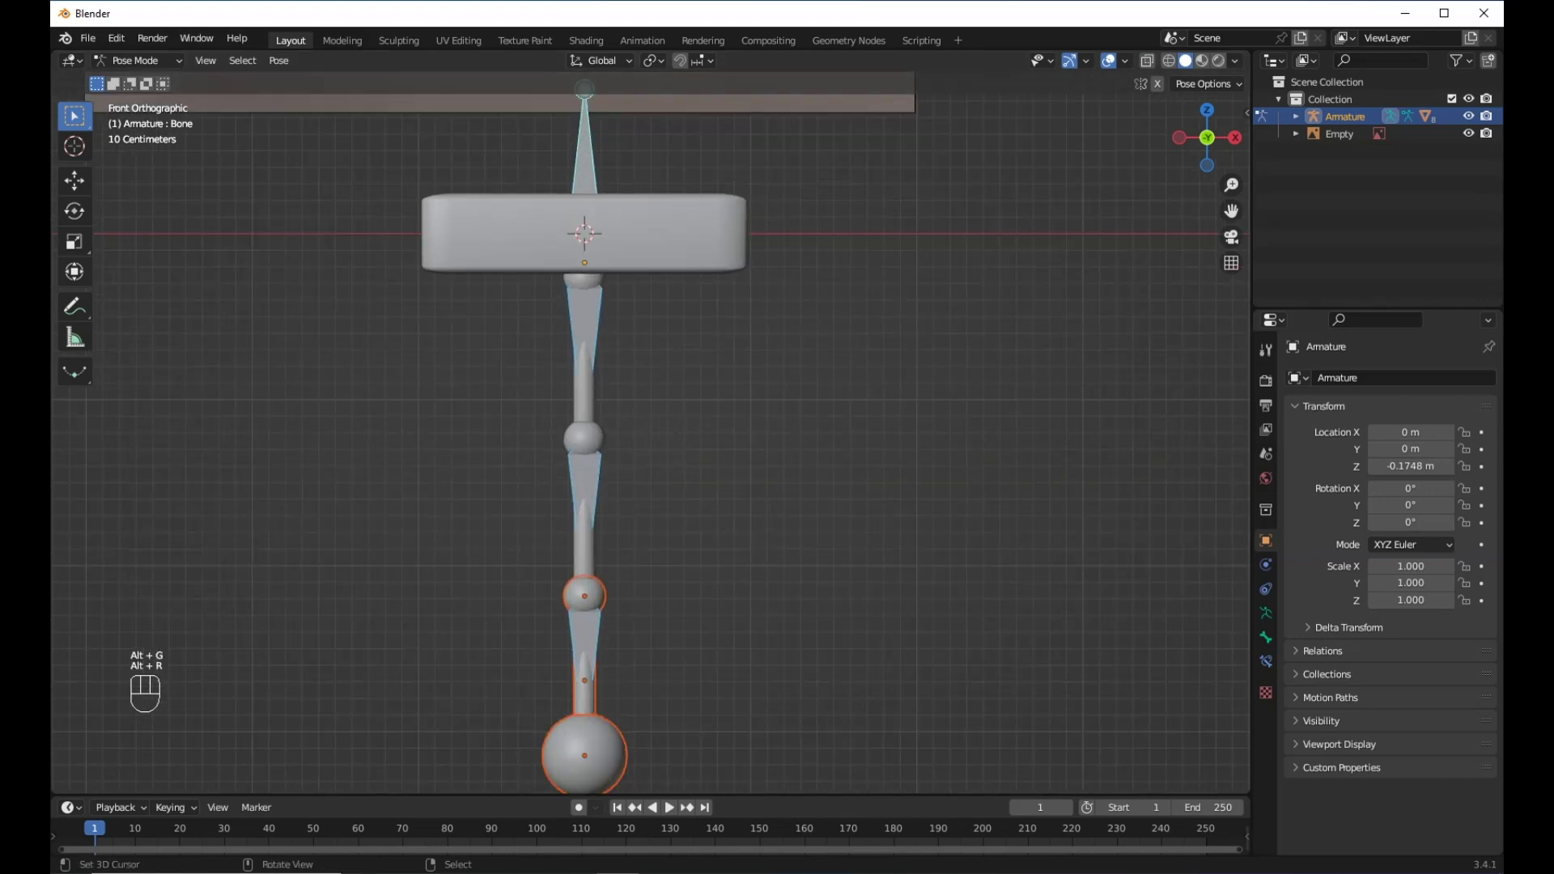
left_click(130, 66)
left_click(130, 78)
Add a mesh circle at the origin and scale it up to about 1.6 so it surrounds the block.
scroll(570, 204, "down", 3)
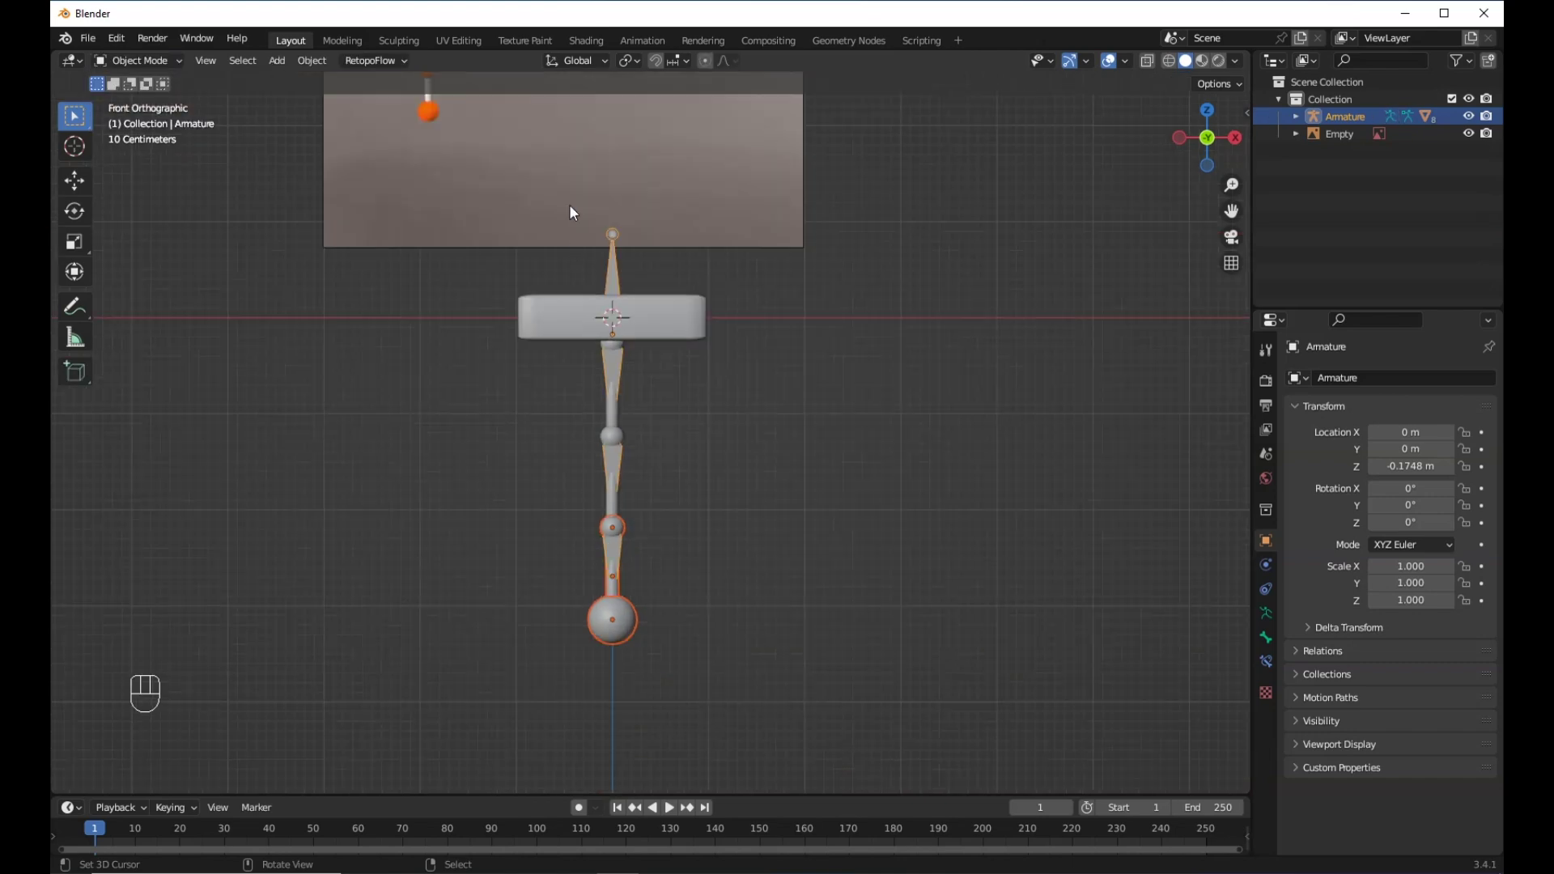
key("shift+a")
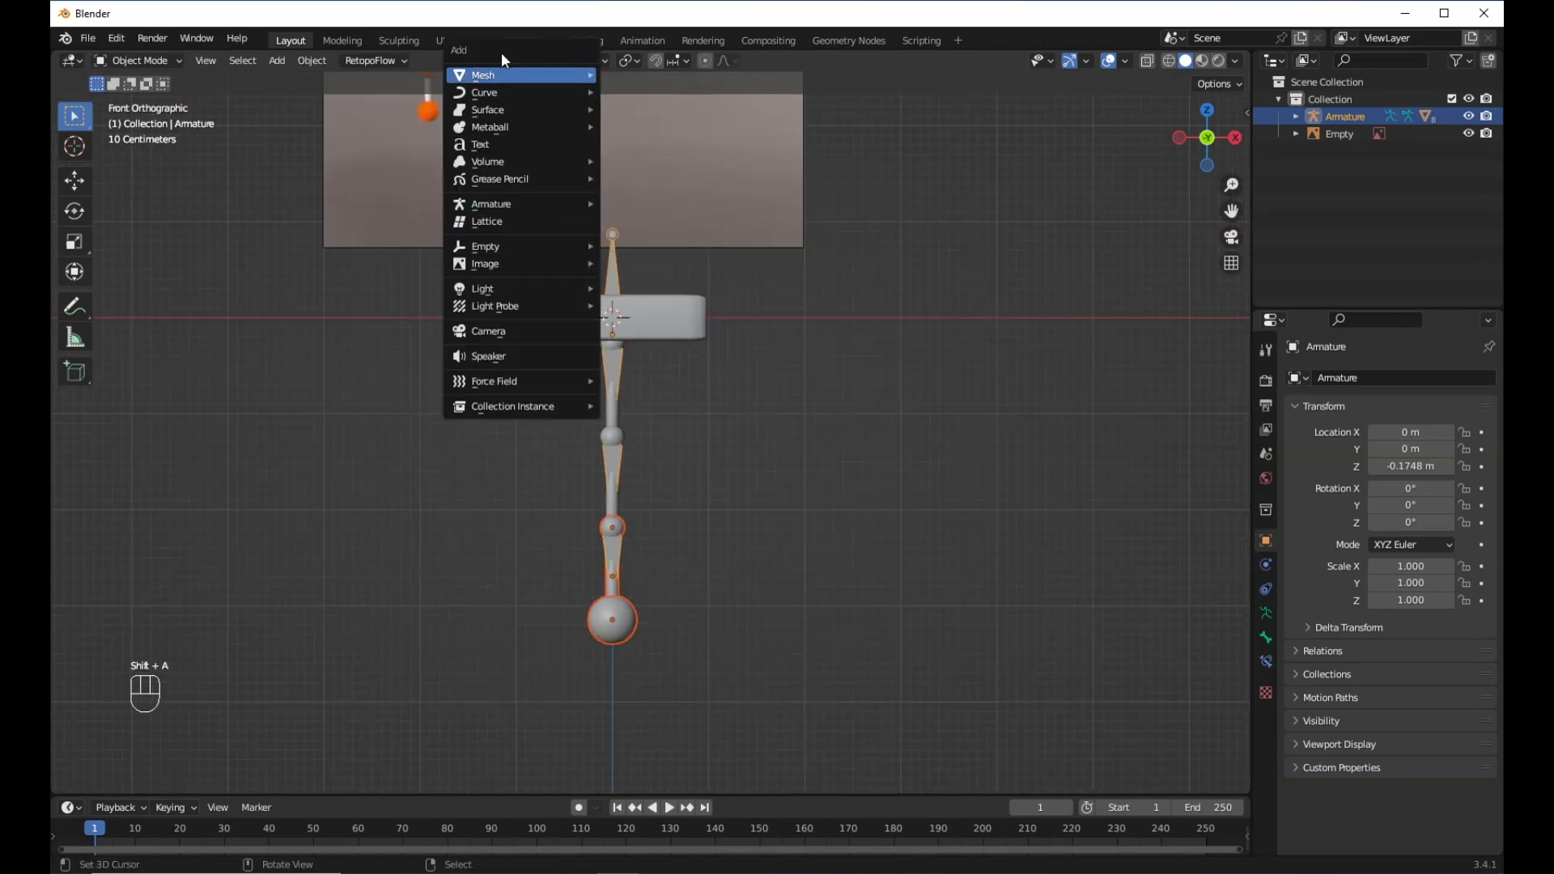
mouse_move(519, 74)
left_click(640, 109)
middle_click_drag(788, 372, 732, 368)
key("s")
left_click(782, 378)
scroll(756, 343, "up", 6)
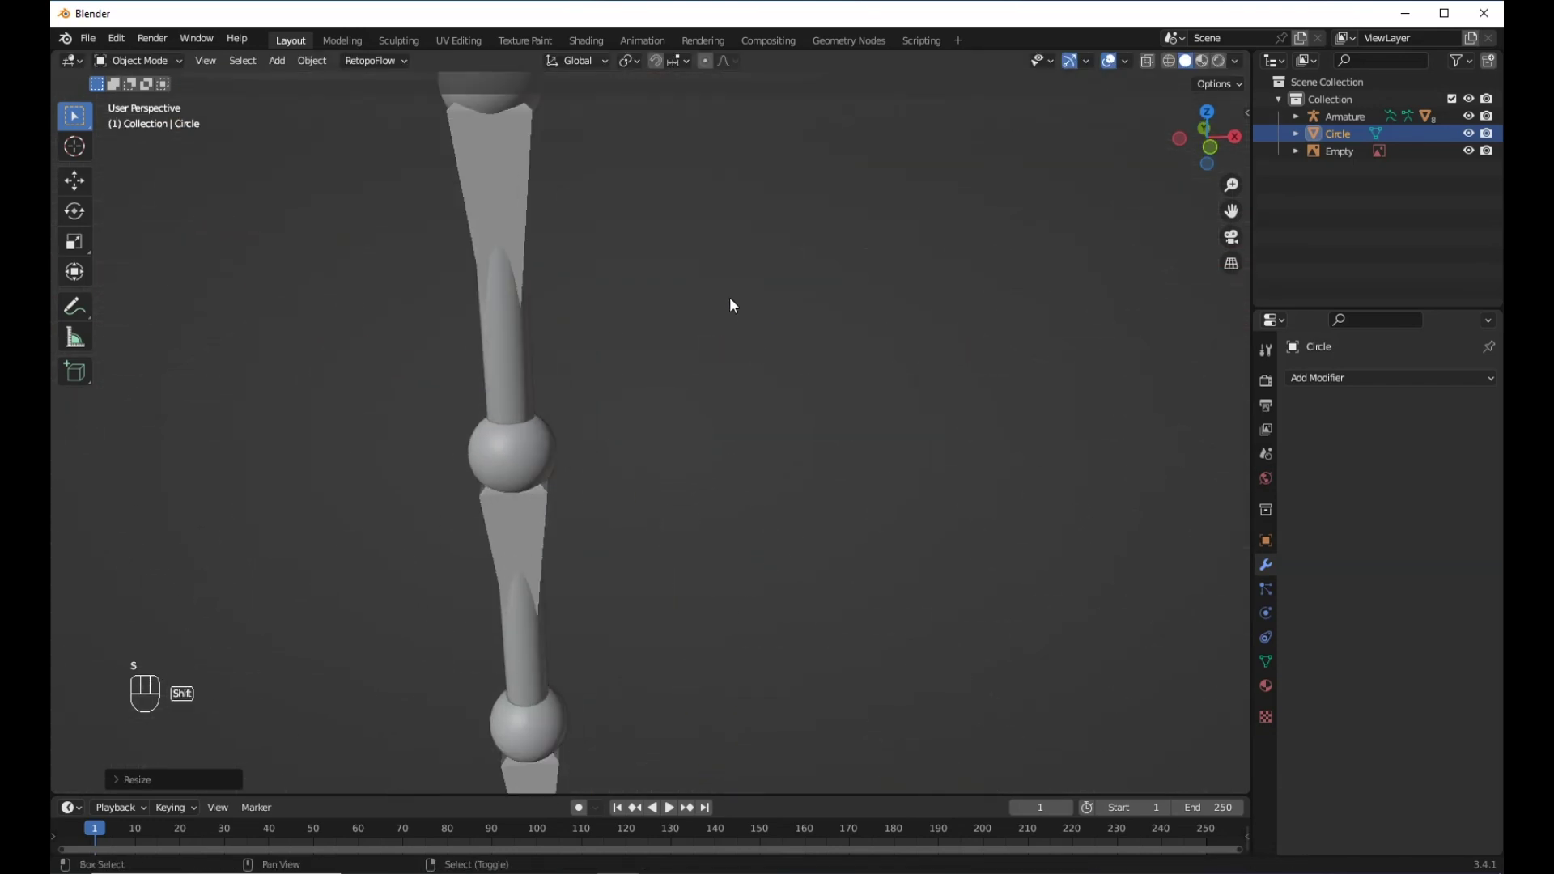
key("ctrl+a")
left_click(720, 343)
scroll(732, 313, "down", 6)
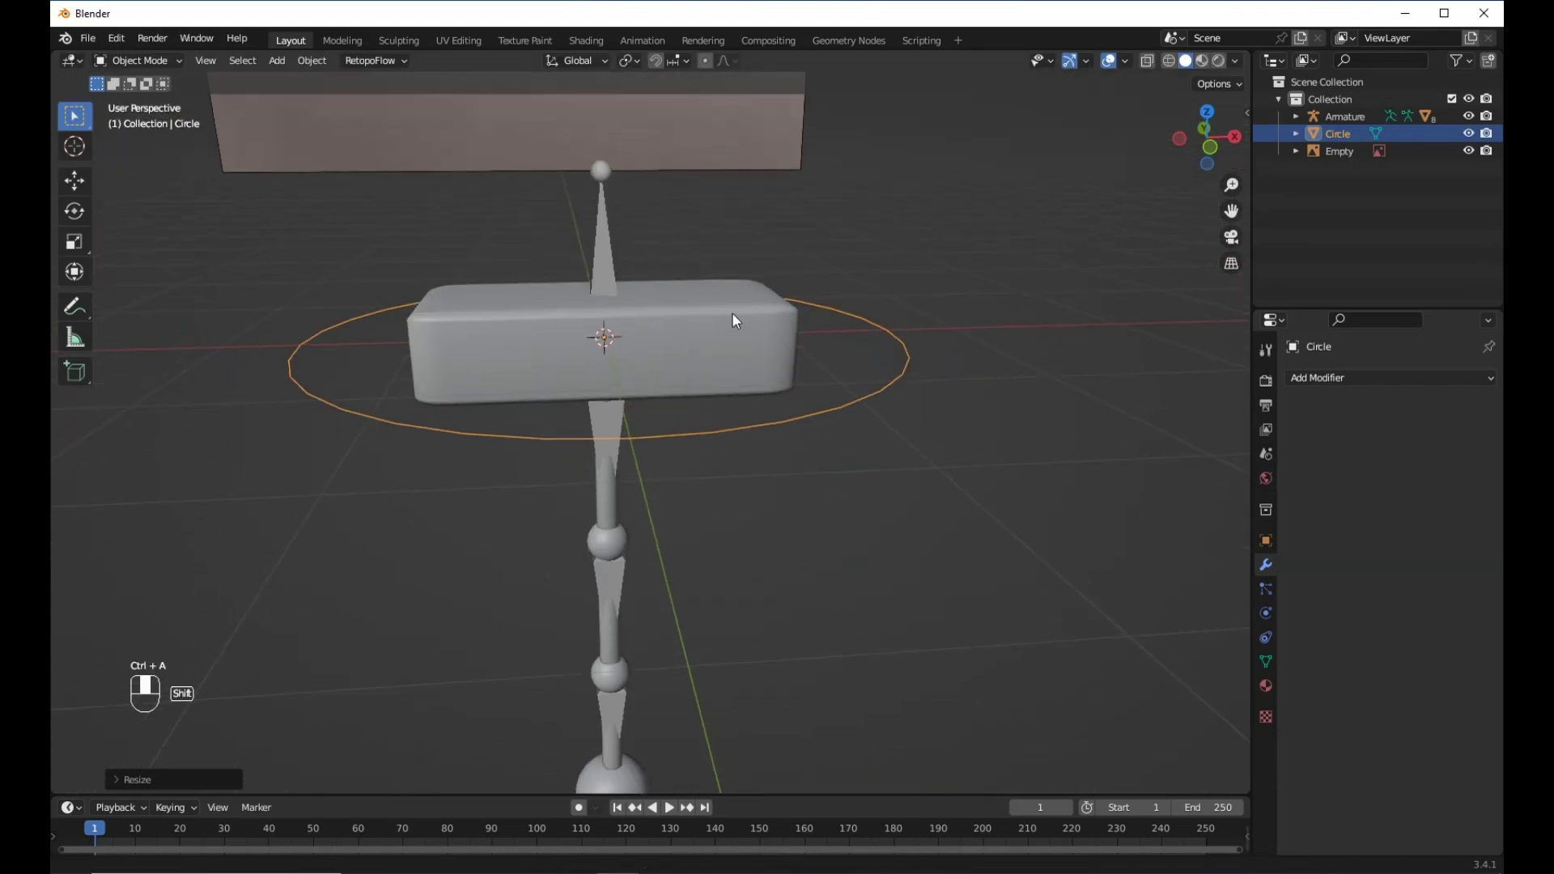
Put the armature in Pose Mode and open the custom shape settings in the tall bone's viewport display options.
left_click(591, 235)
left_click(149, 60)
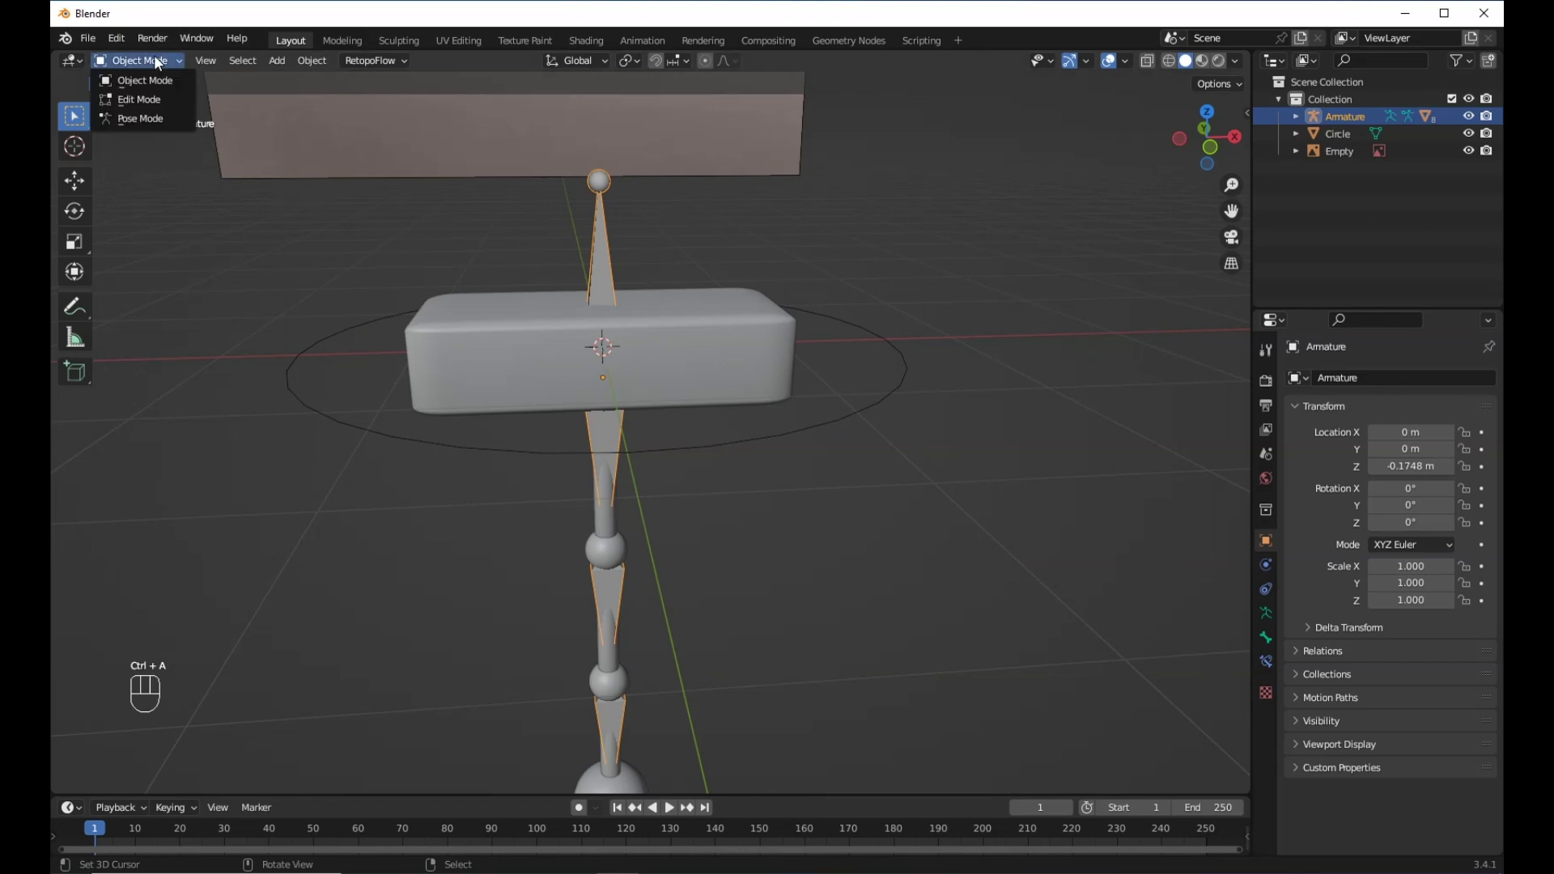
left_click(129, 115)
scroll(513, 212, "up", 2)
left_click(1267, 588)
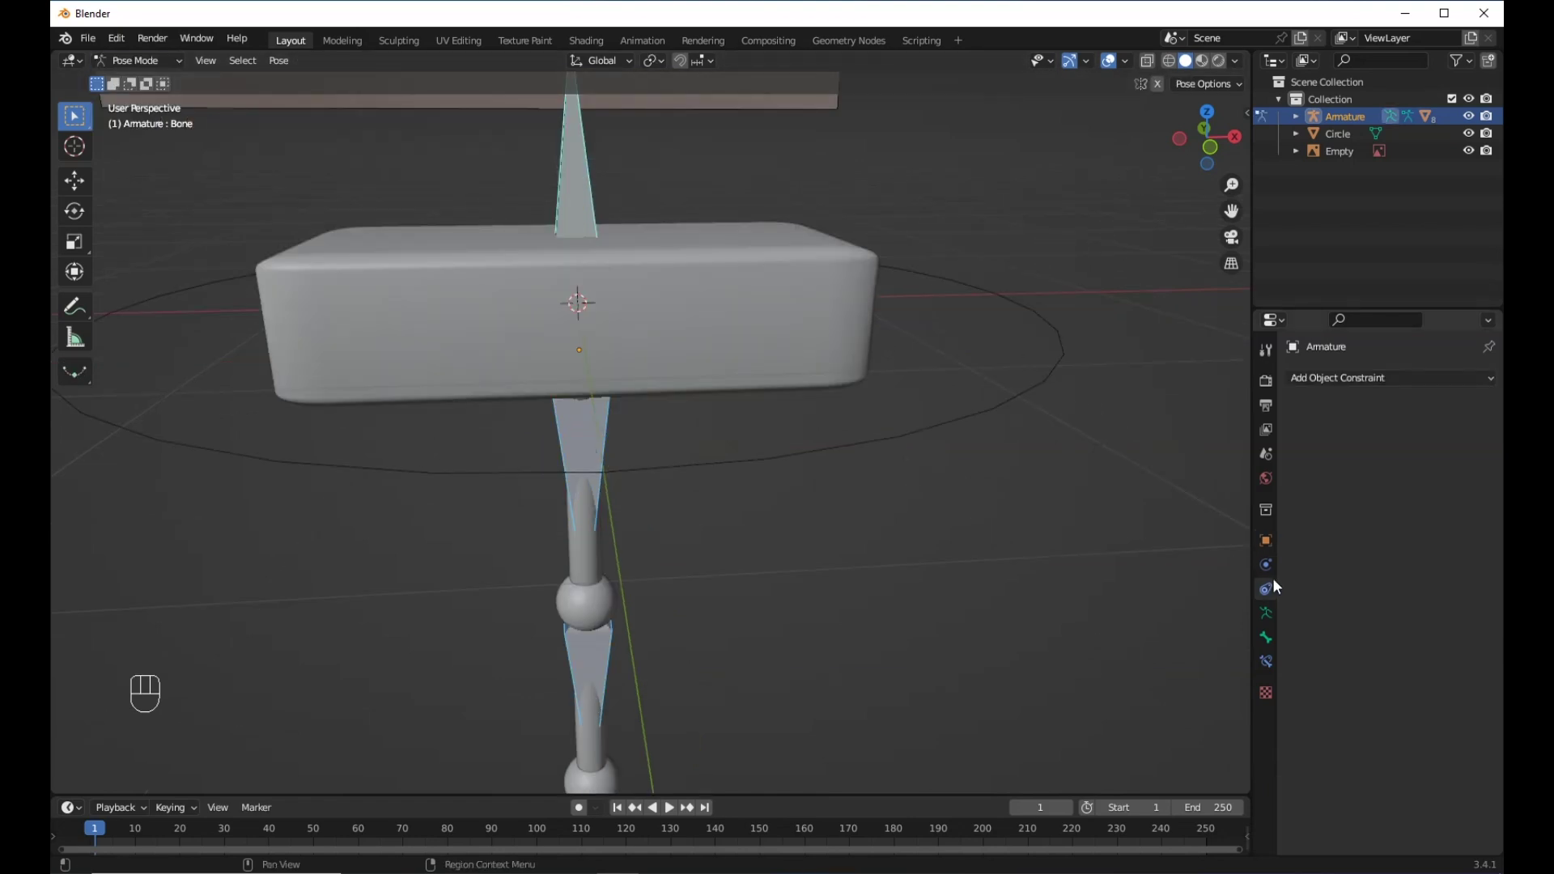
left_click(1268, 617)
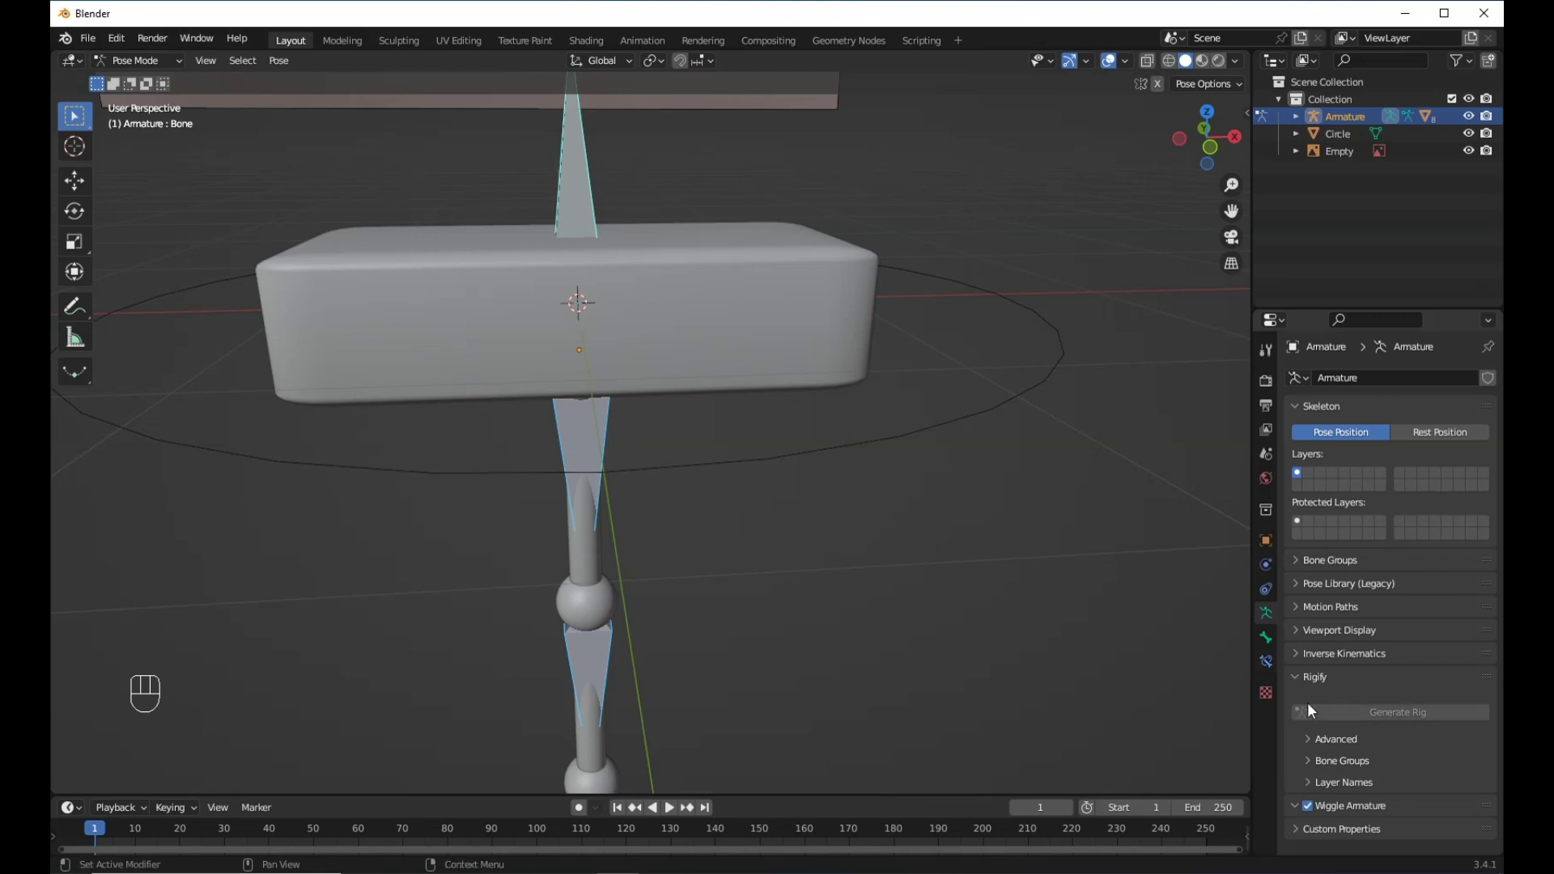
left_click(1311, 631)
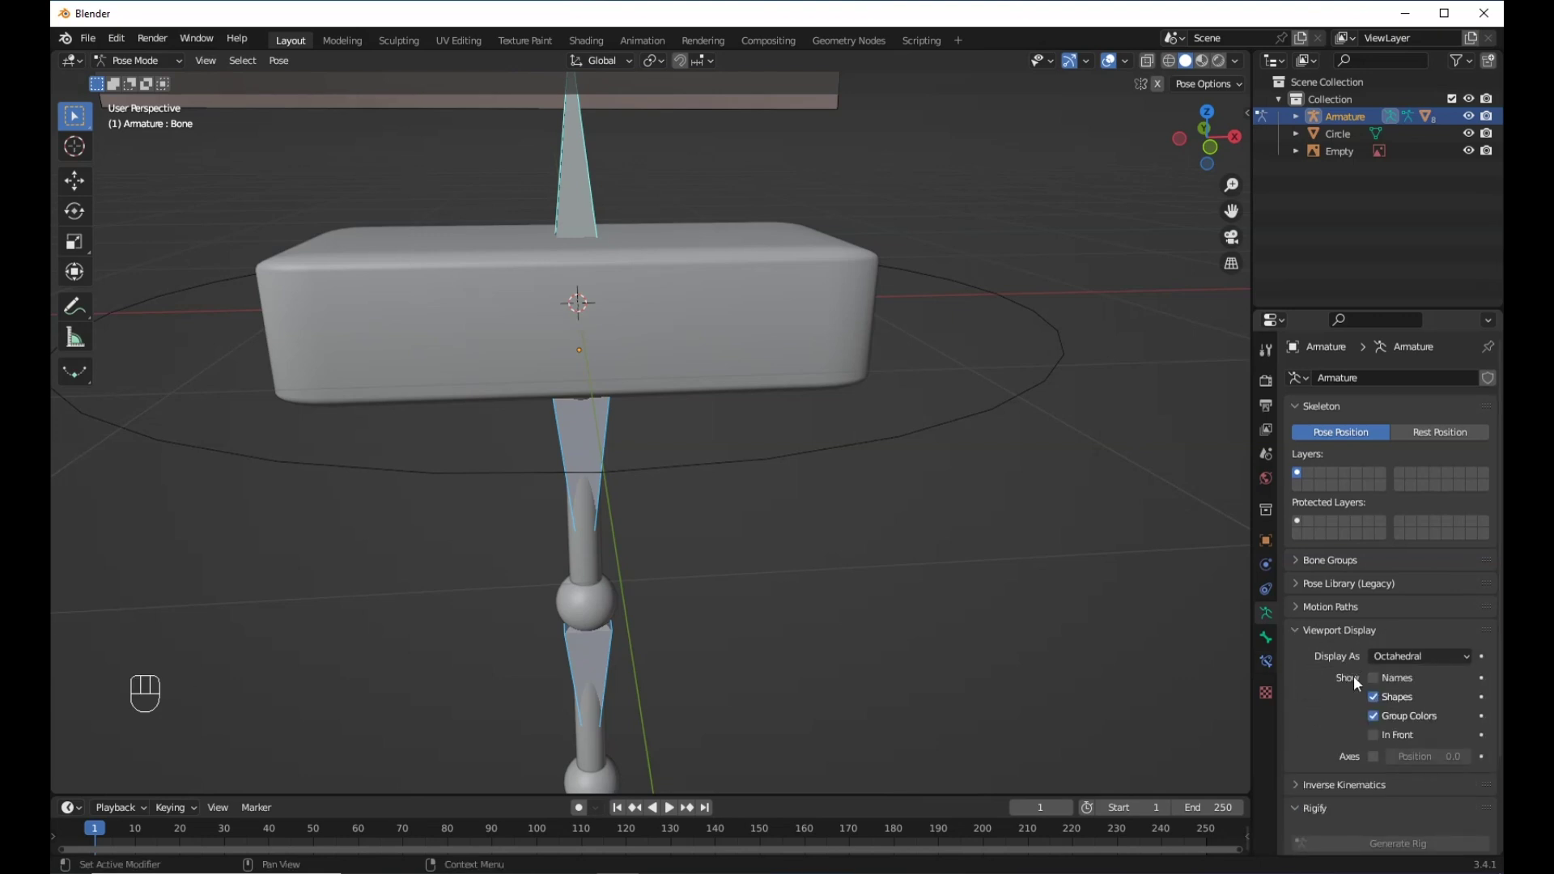
left_click(1269, 634)
scroll(1356, 647, "down", 5)
left_click(1294, 509)
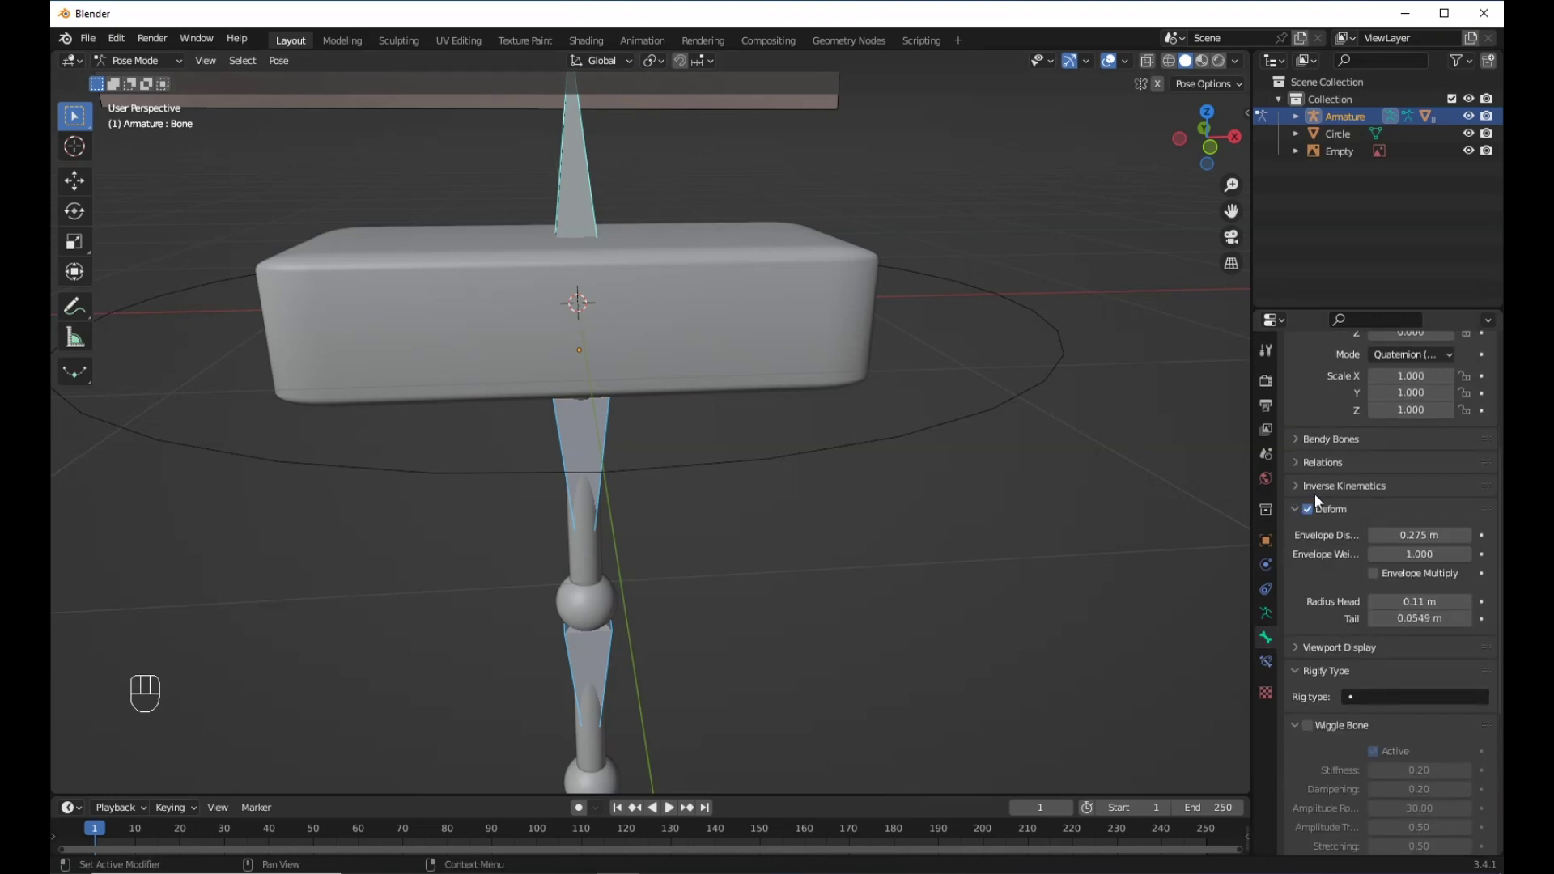
left_click(1292, 510)
left_click(1295, 539)
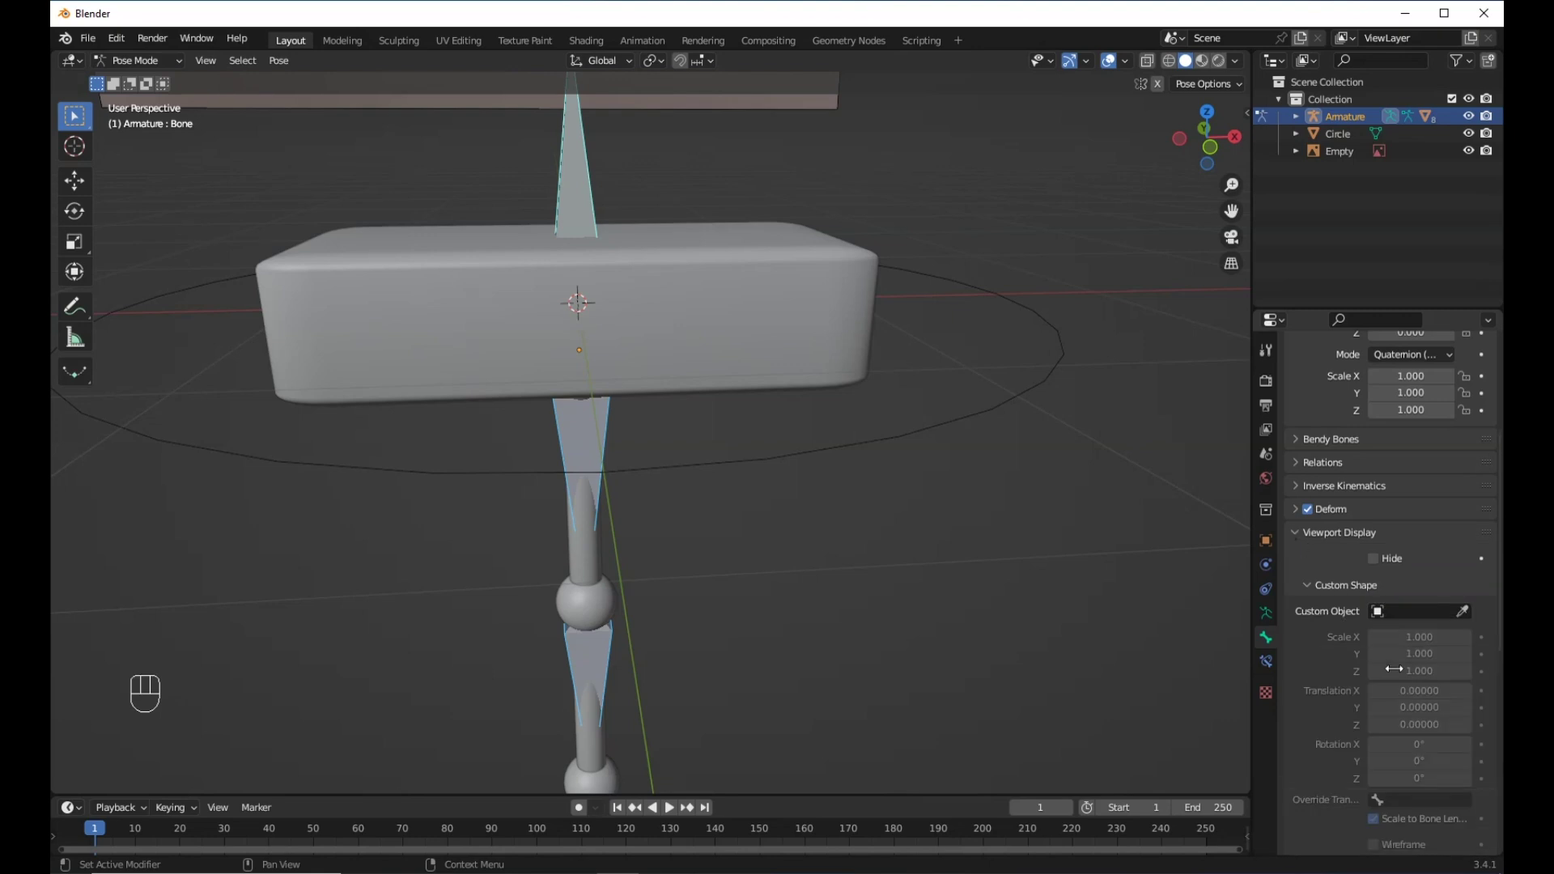
Return to Object Mode and rename the circle object "bone visible".
scroll(840, 573, "up", 2)
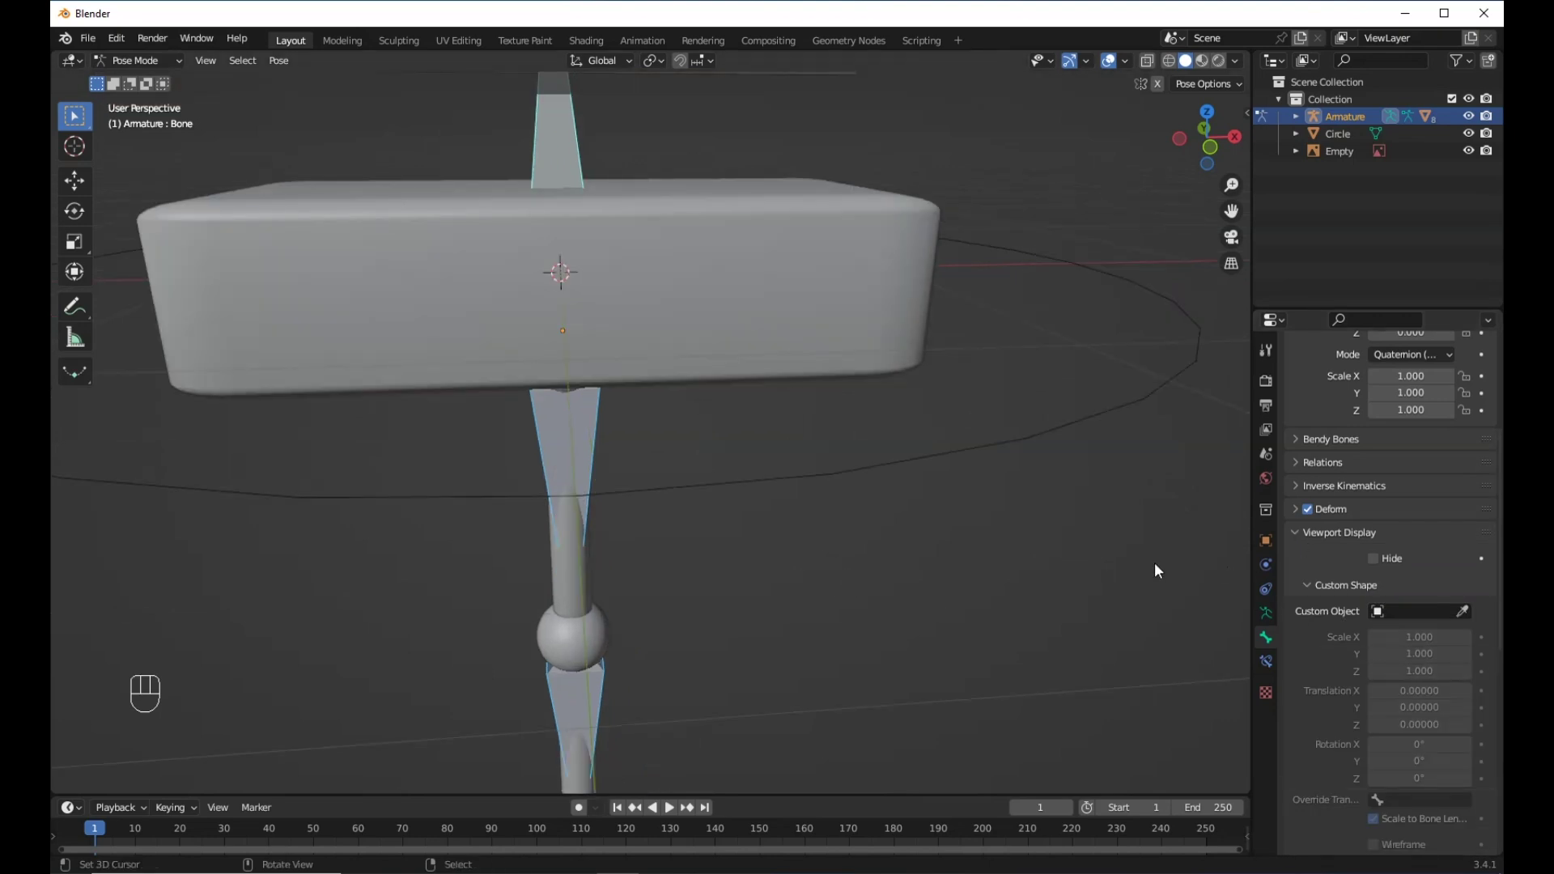
scroll(1134, 564, "down", 3)
left_click(1398, 613)
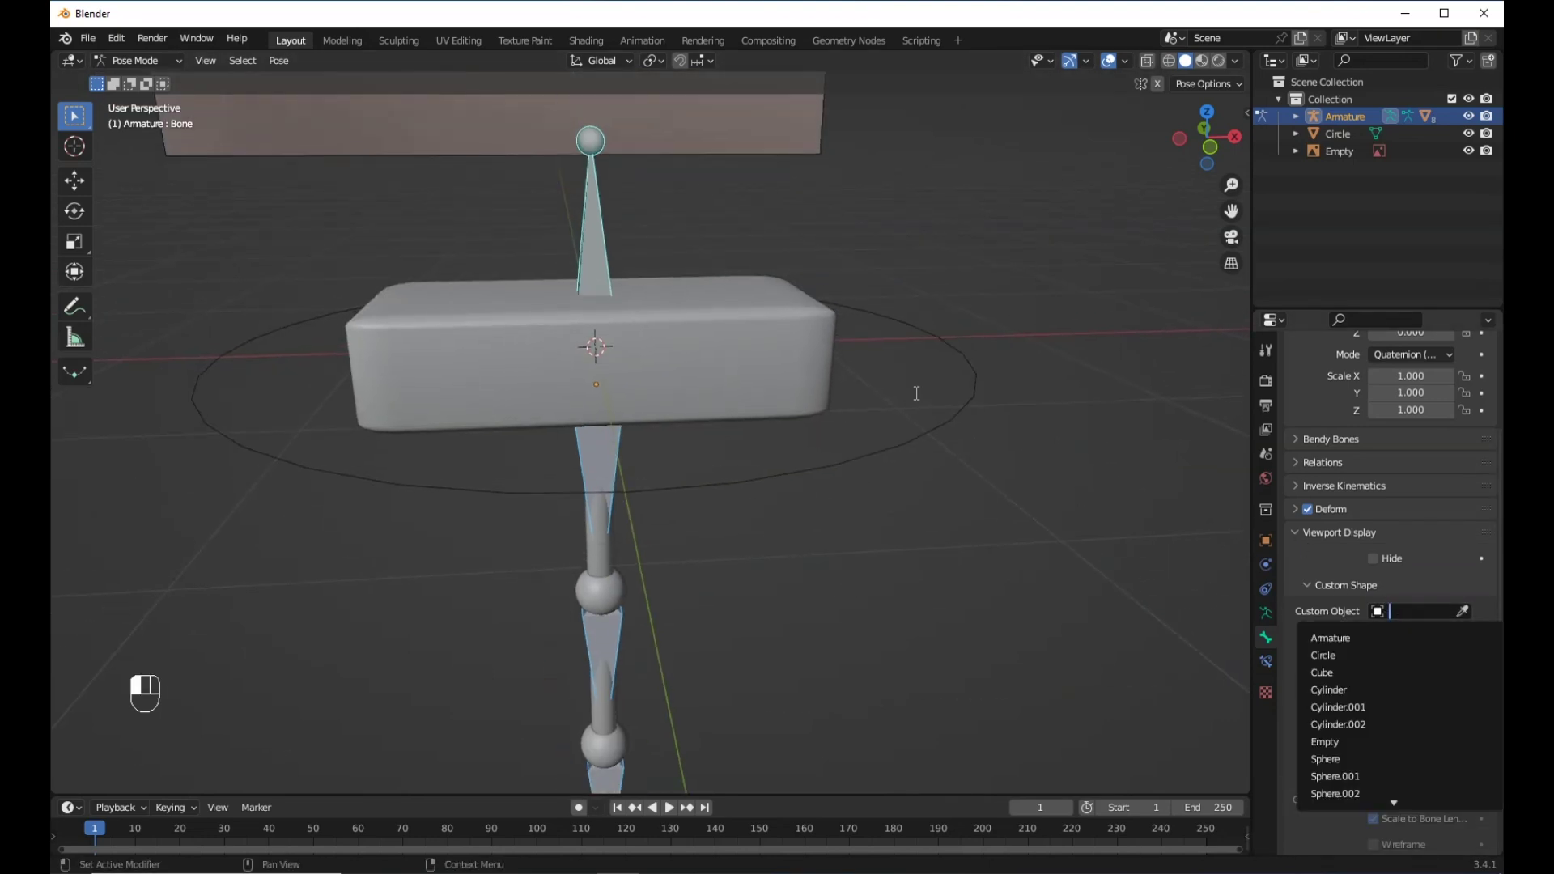
left_click(900, 482)
left_click(918, 465)
double_click(1328, 140)
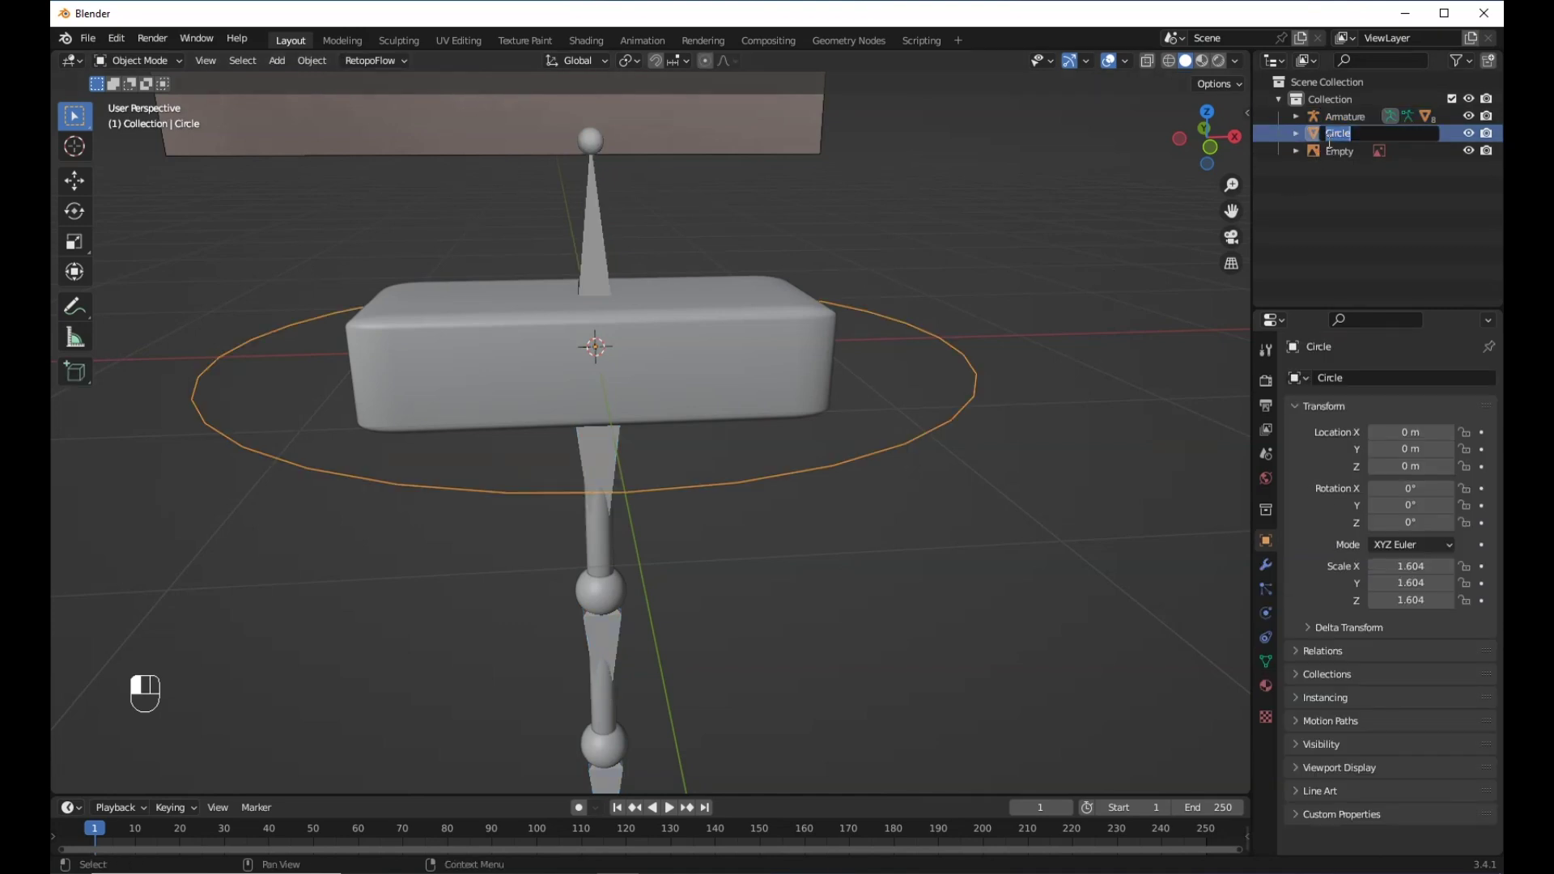
type("b")
key("Return")
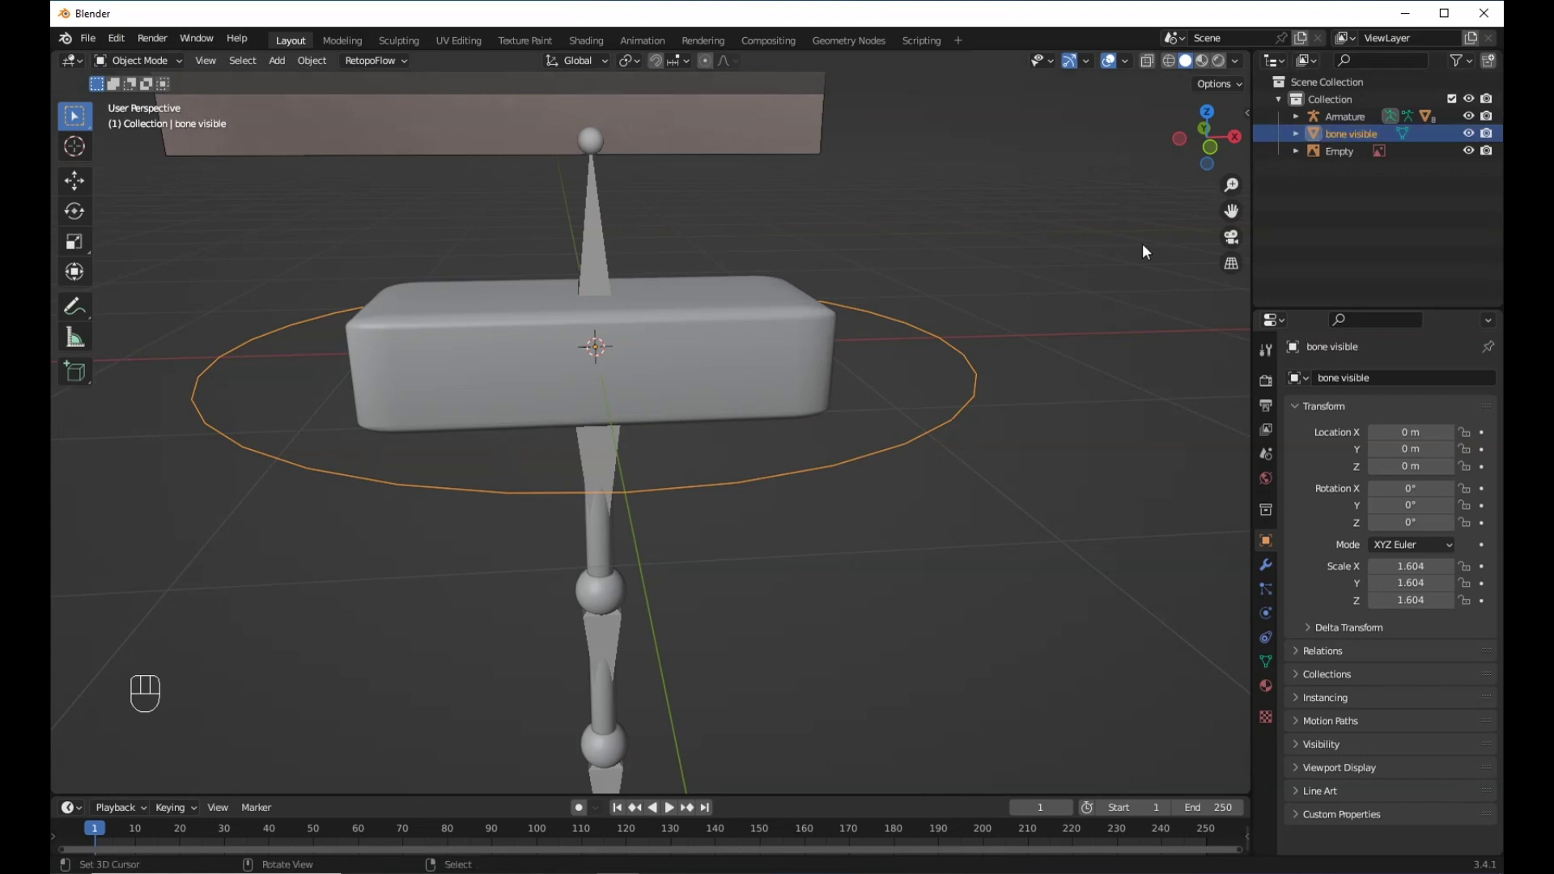
Assign the "bone visible" object as the custom shape of the tall bone in Pose Mode.
left_click(591, 235)
left_click(1418, 820)
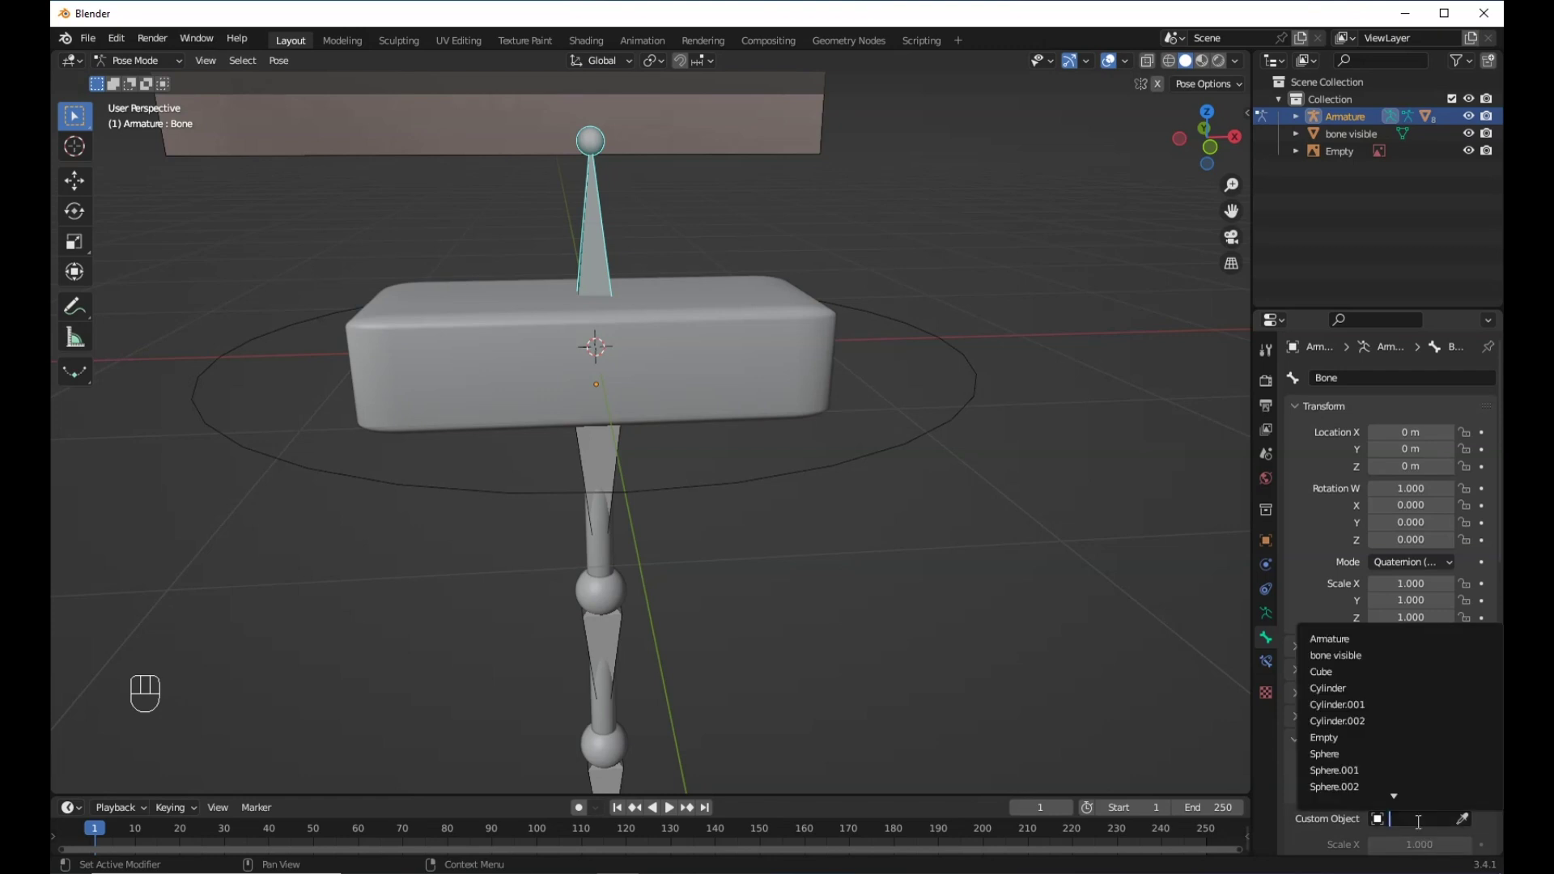
type("bon")
left_click(1376, 640)
scroll(1418, 690, "down", 5)
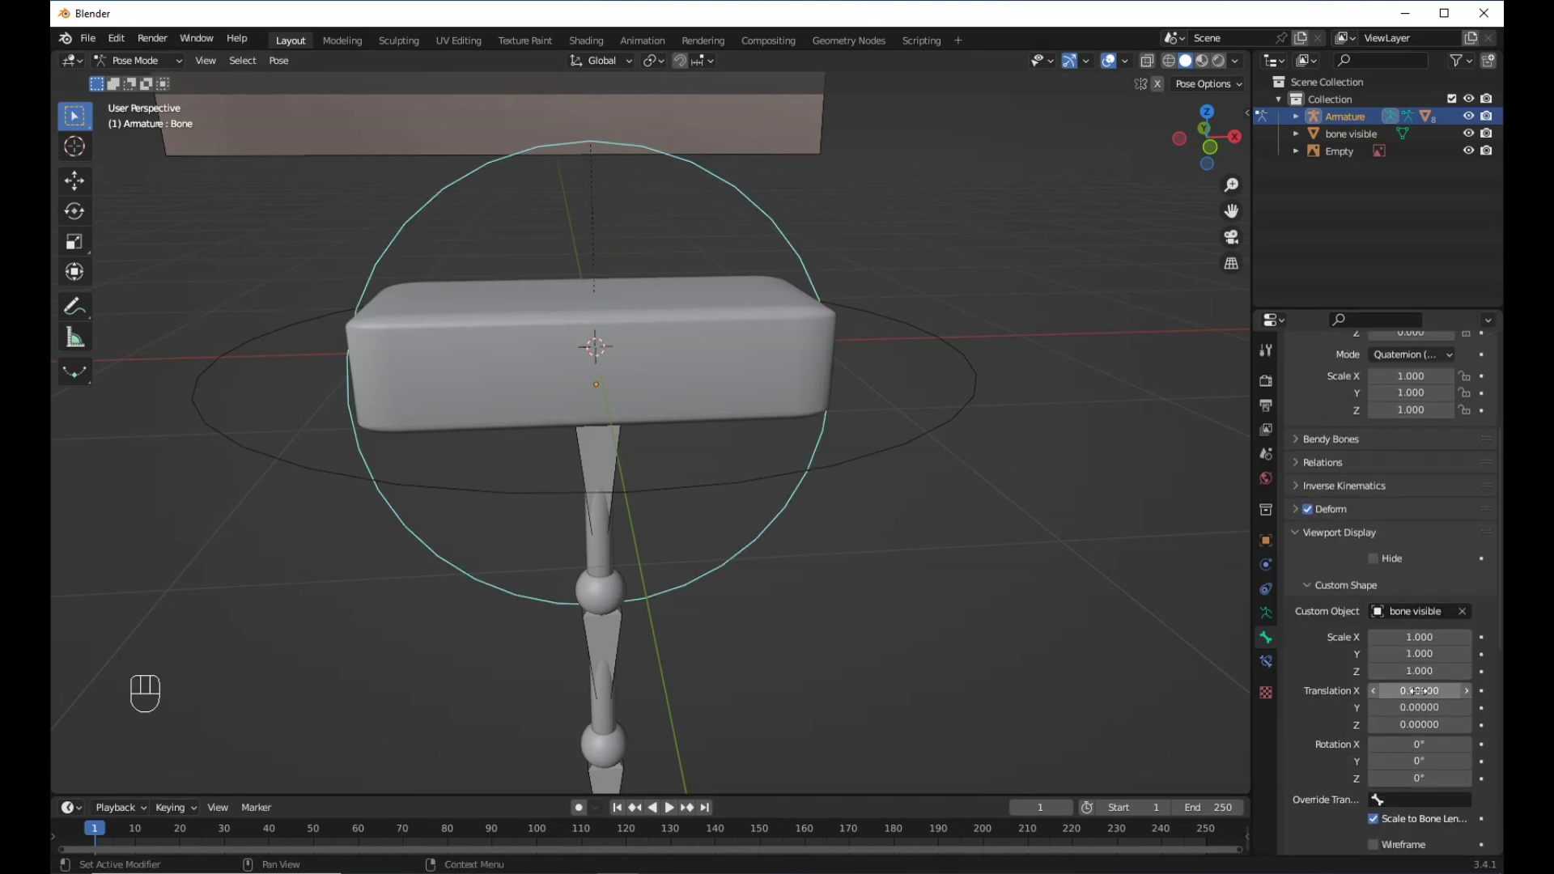
Set the X rotation of the tall bone's custom shape to 90°.
scroll(1418, 691, "down", 4)
left_click(1419, 604)
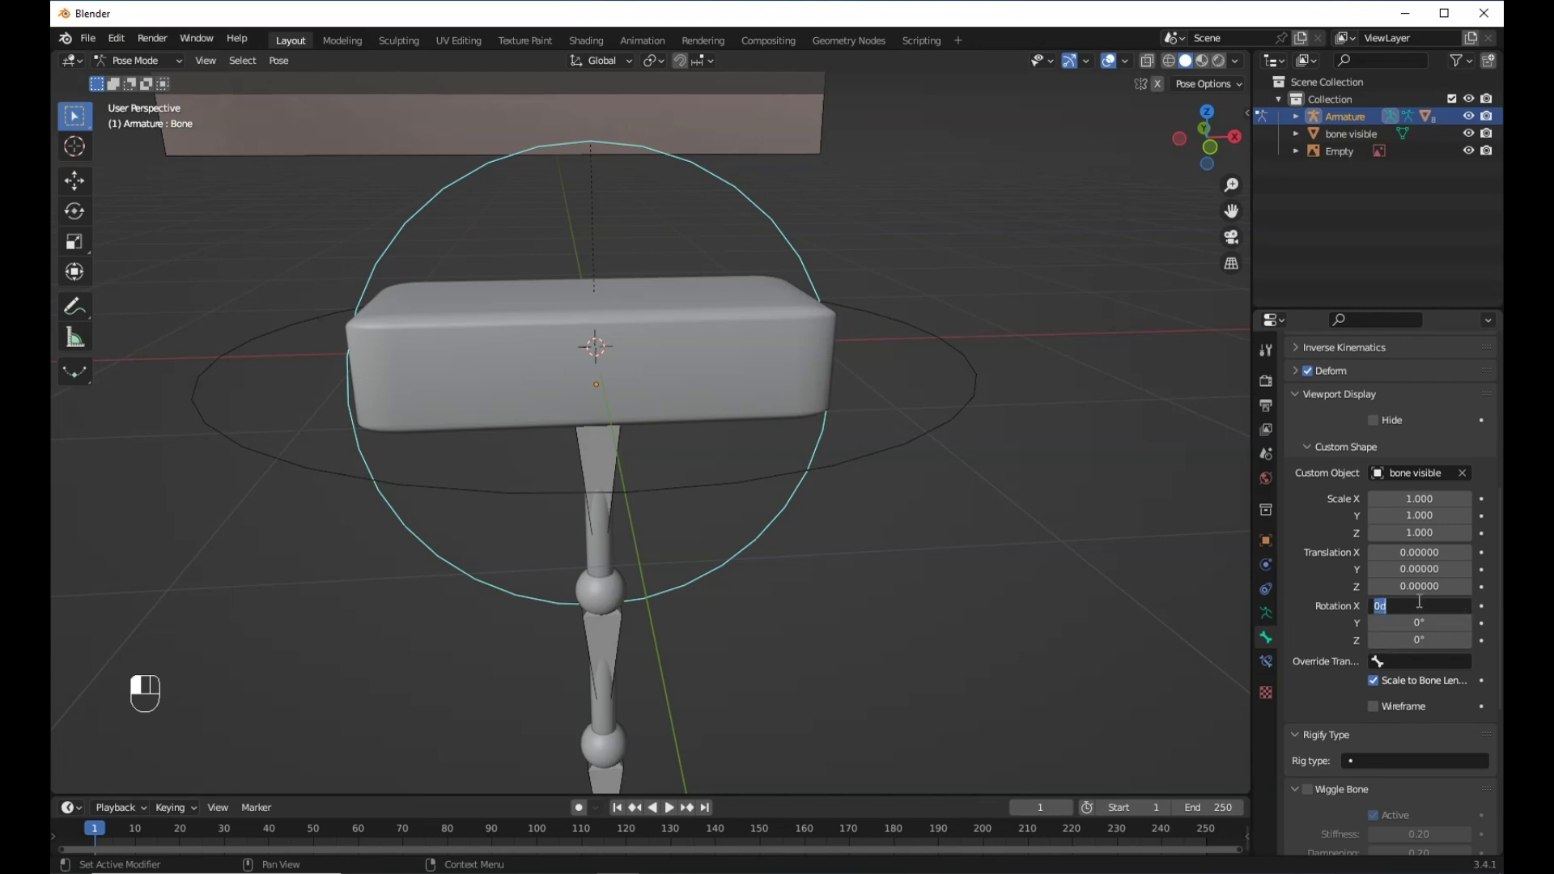
type("90")
key("Return")
Test-move the pendulum with the tall bone's circle control, cancelling each move.
middle_click_drag(888, 548, 784, 487)
key("g")
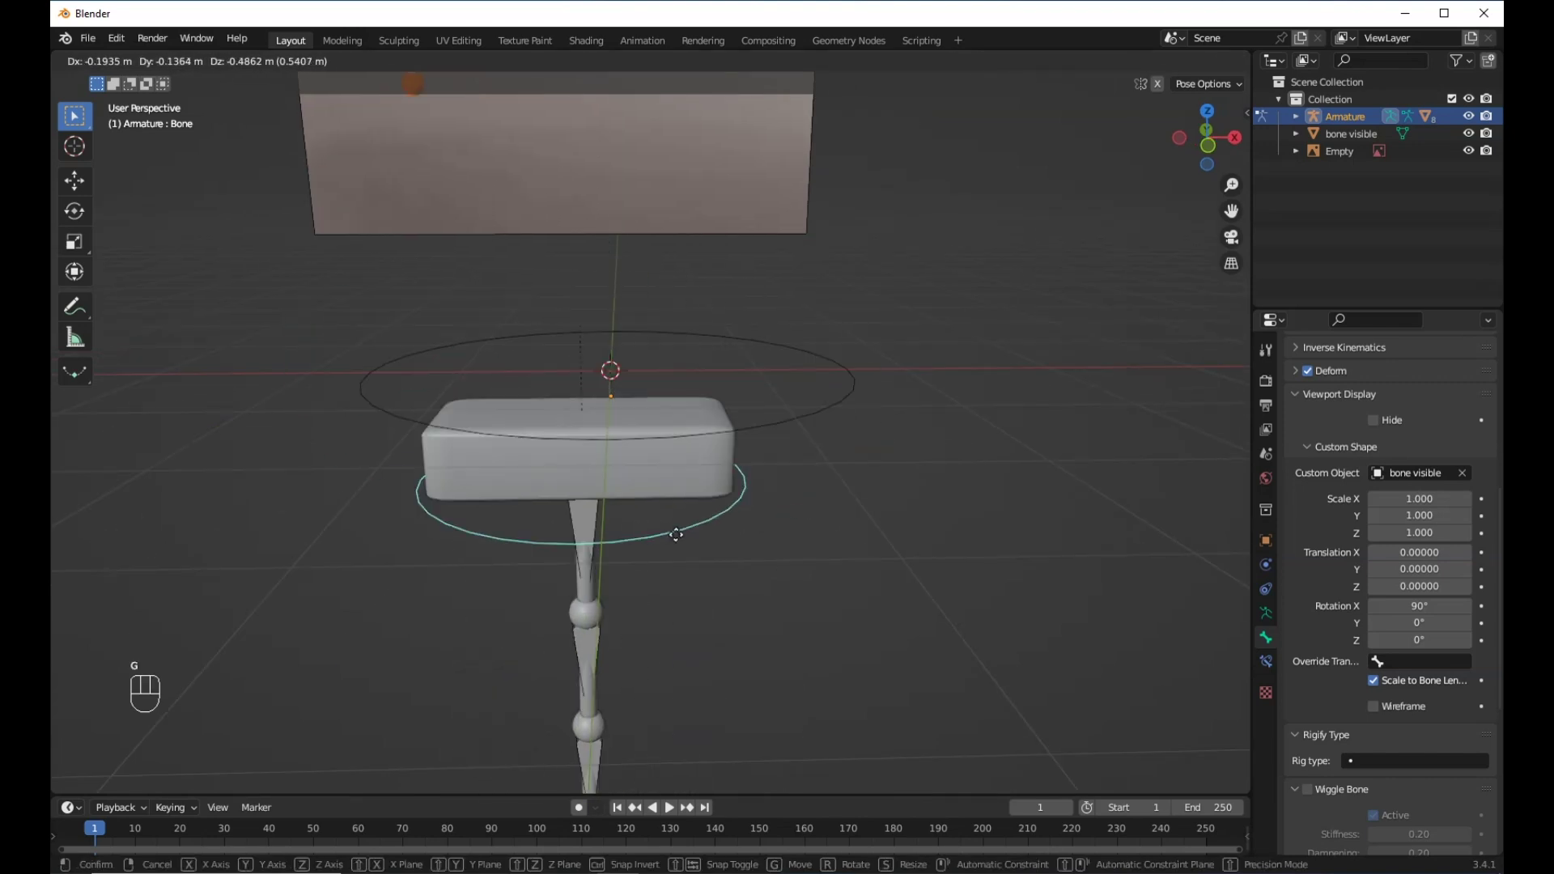
right_click(696, 510)
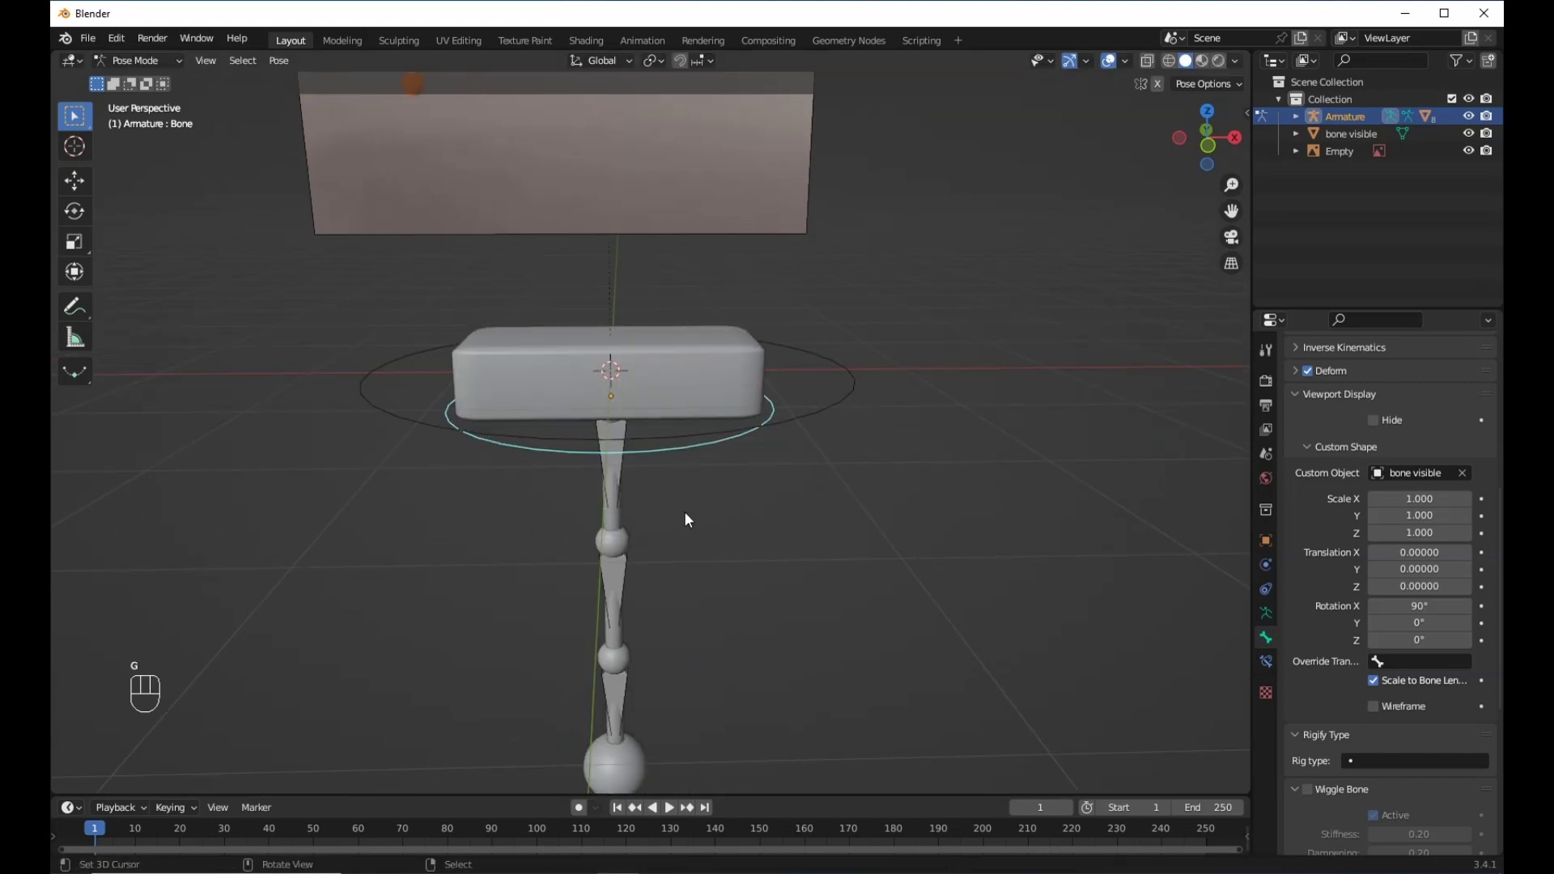
key("g")
right_click(670, 481)
scroll(671, 482, "up", 1)
key("g")
right_click(706, 472)
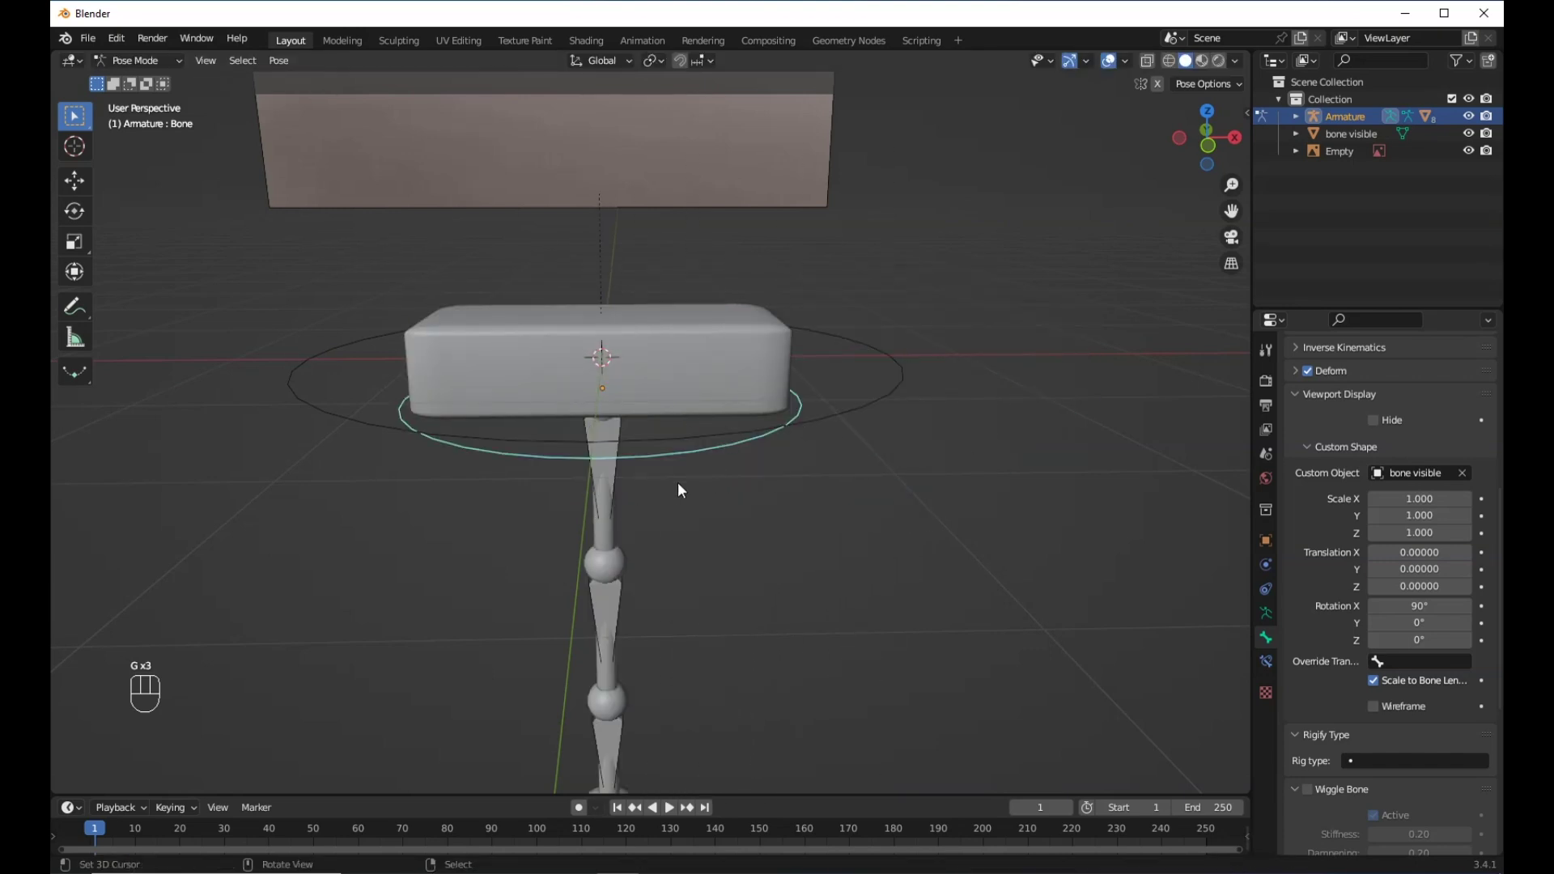
Switch to Object Mode and hide the original "bone visible" circle.
key("ctrl+Tab")
left_click(850, 417)
key("h")
Back in Pose Mode, assign "bone visible" as the custom shape of the first rod bone below the block.
right_click(666, 452)
right_click(619, 431)
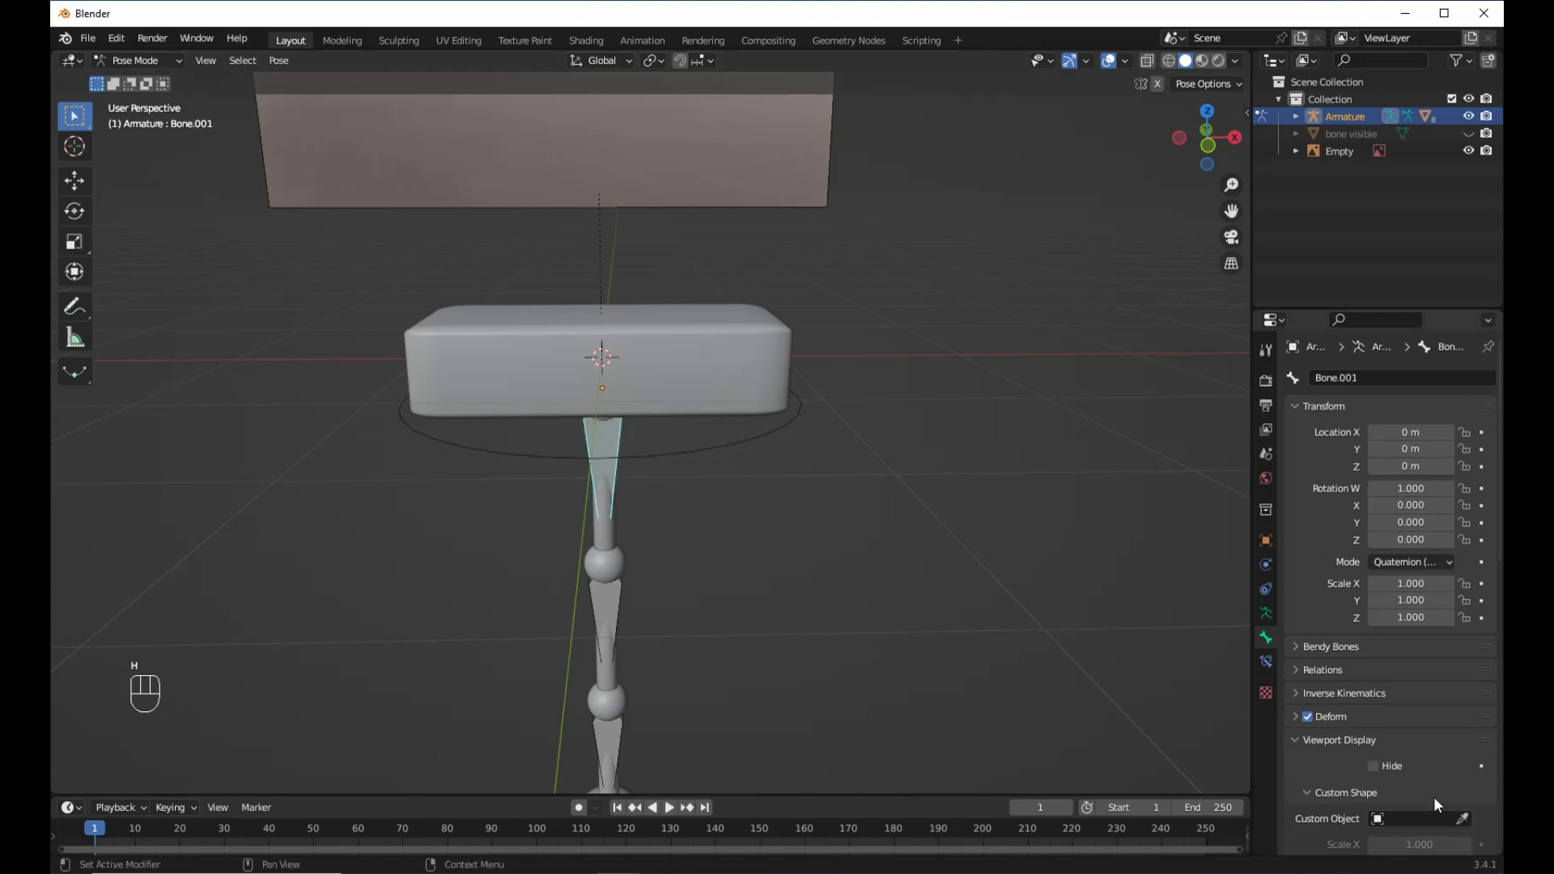
left_click(1417, 817)
type("vo")
key("BackSpace")
key("BackSpace")
type("bon")
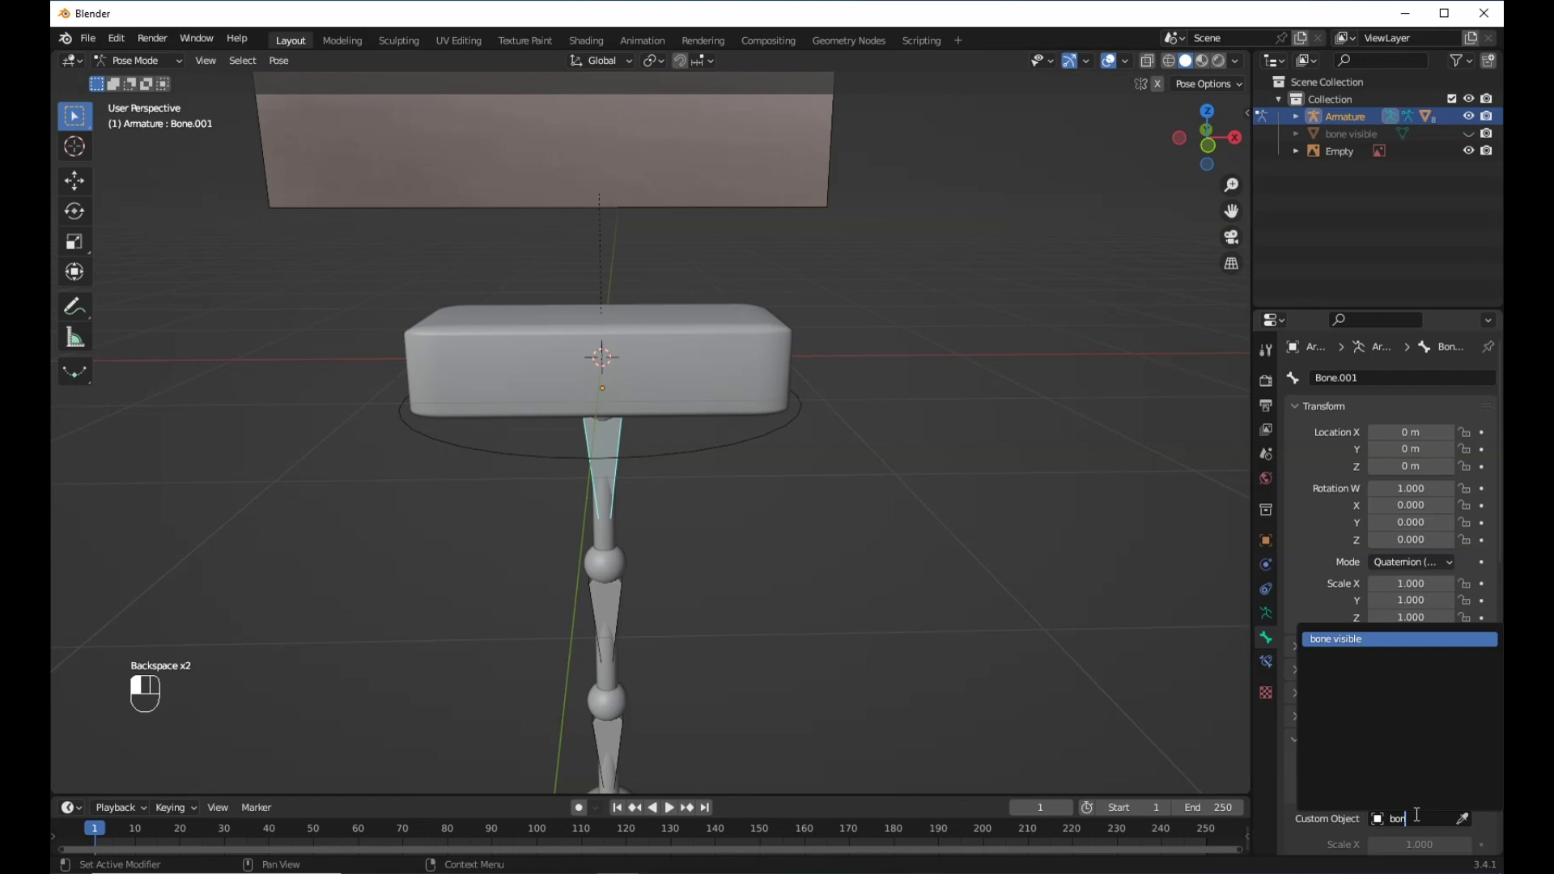
left_click(1337, 640)
Set the X rotation of the first rod bone's custom shape to 90°.
scroll(756, 440, "up", 2)
scroll(1409, 789, "down", 5)
scroll(1407, 785, "down", 3)
left_click(1412, 606)
type("90")
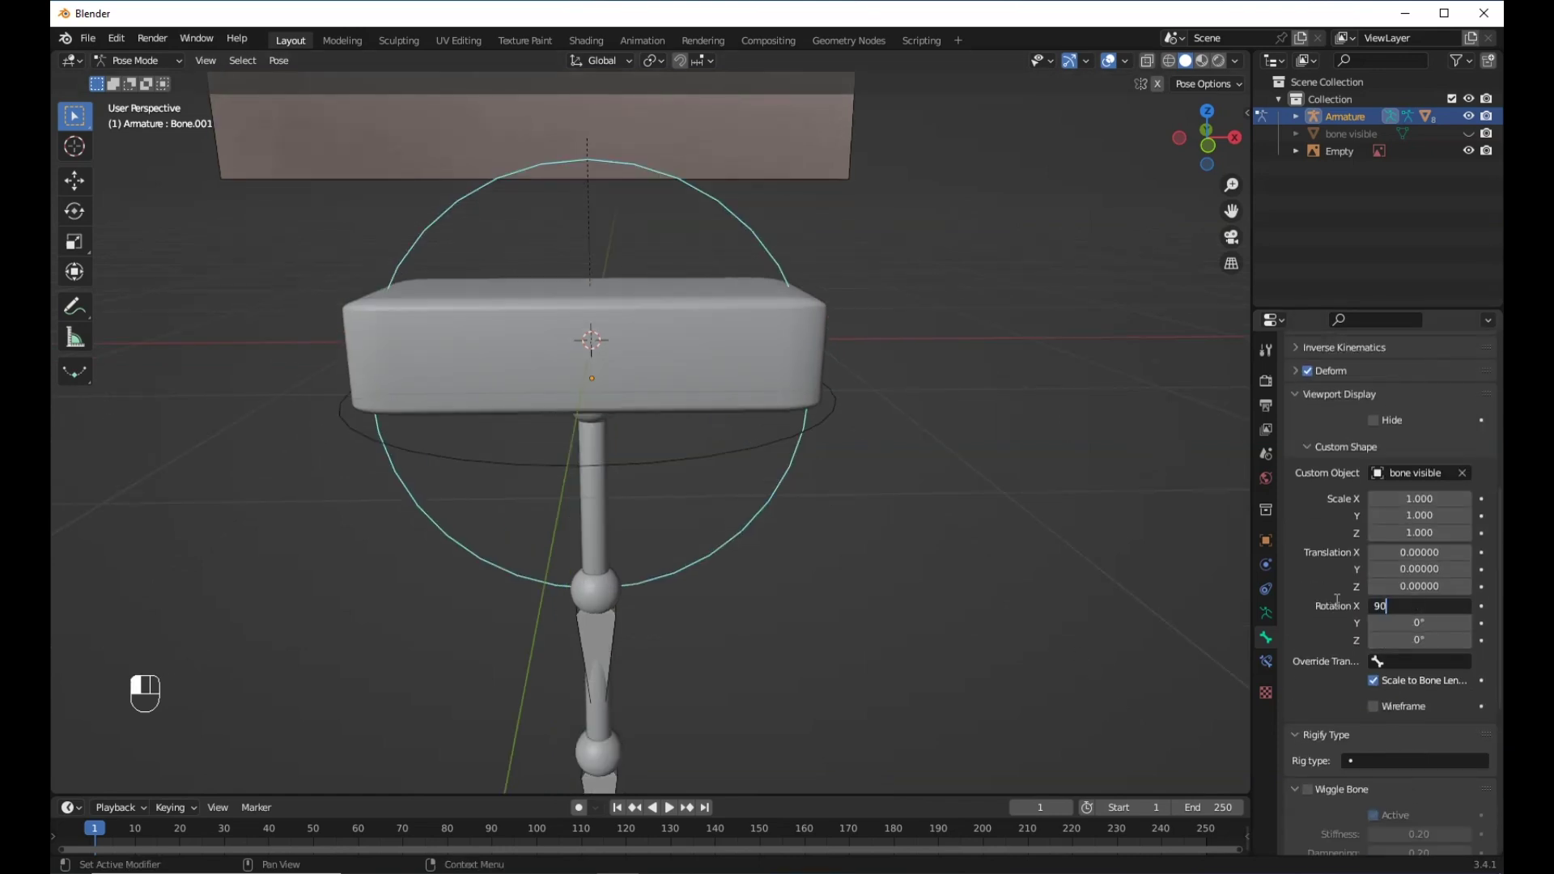
key("Return")
scroll(712, 628, "up", 1)
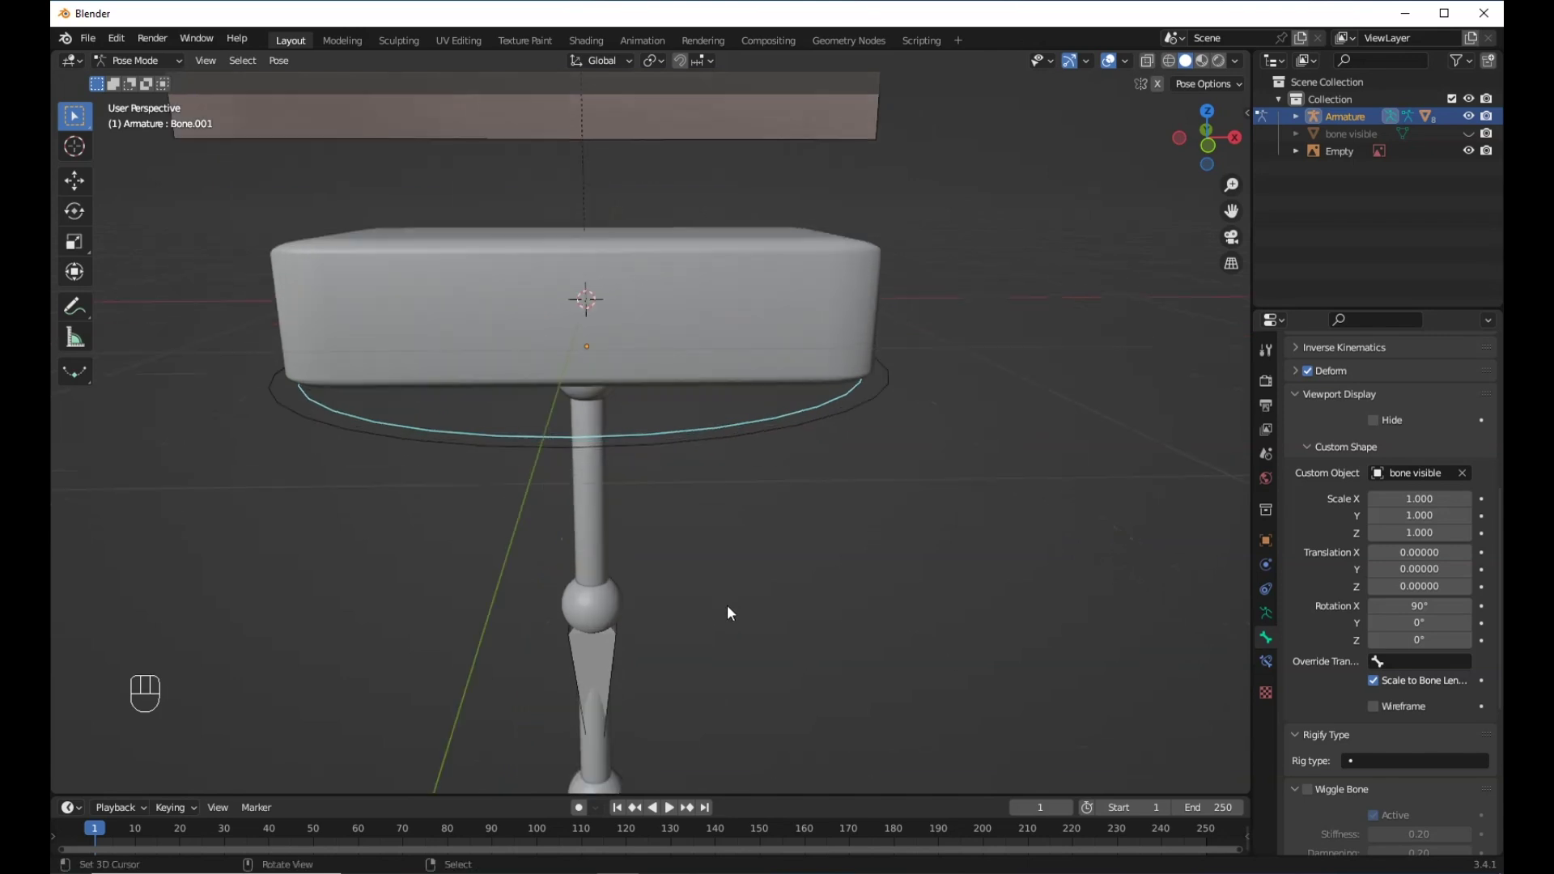
Set the X scale of the first rod bone's custom shape to 0.5.
left_click(1418, 498)
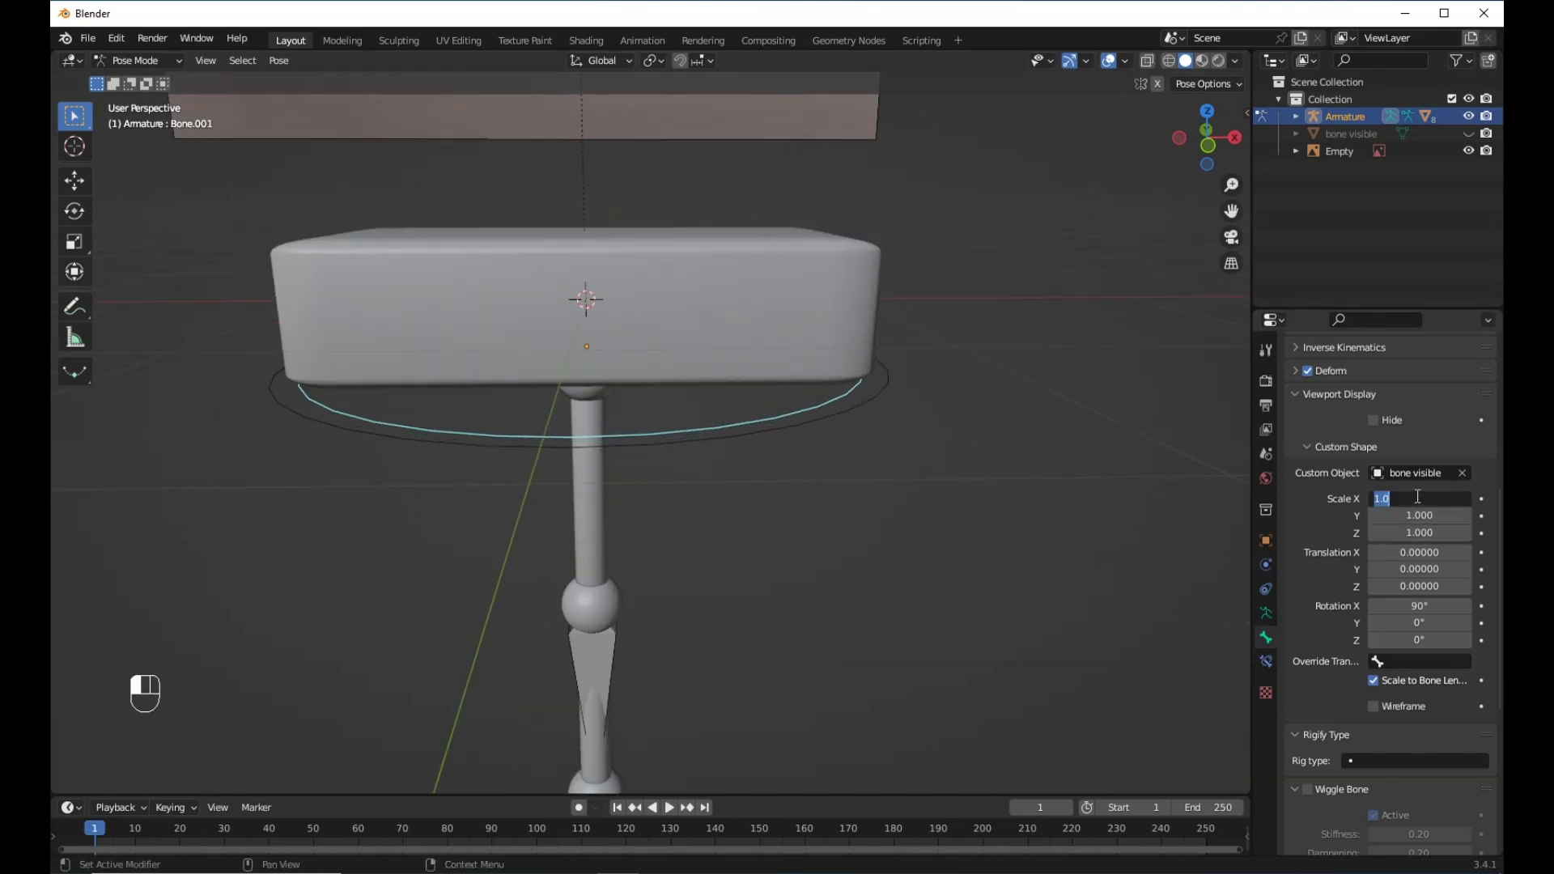
type("0.5")
key("Return")
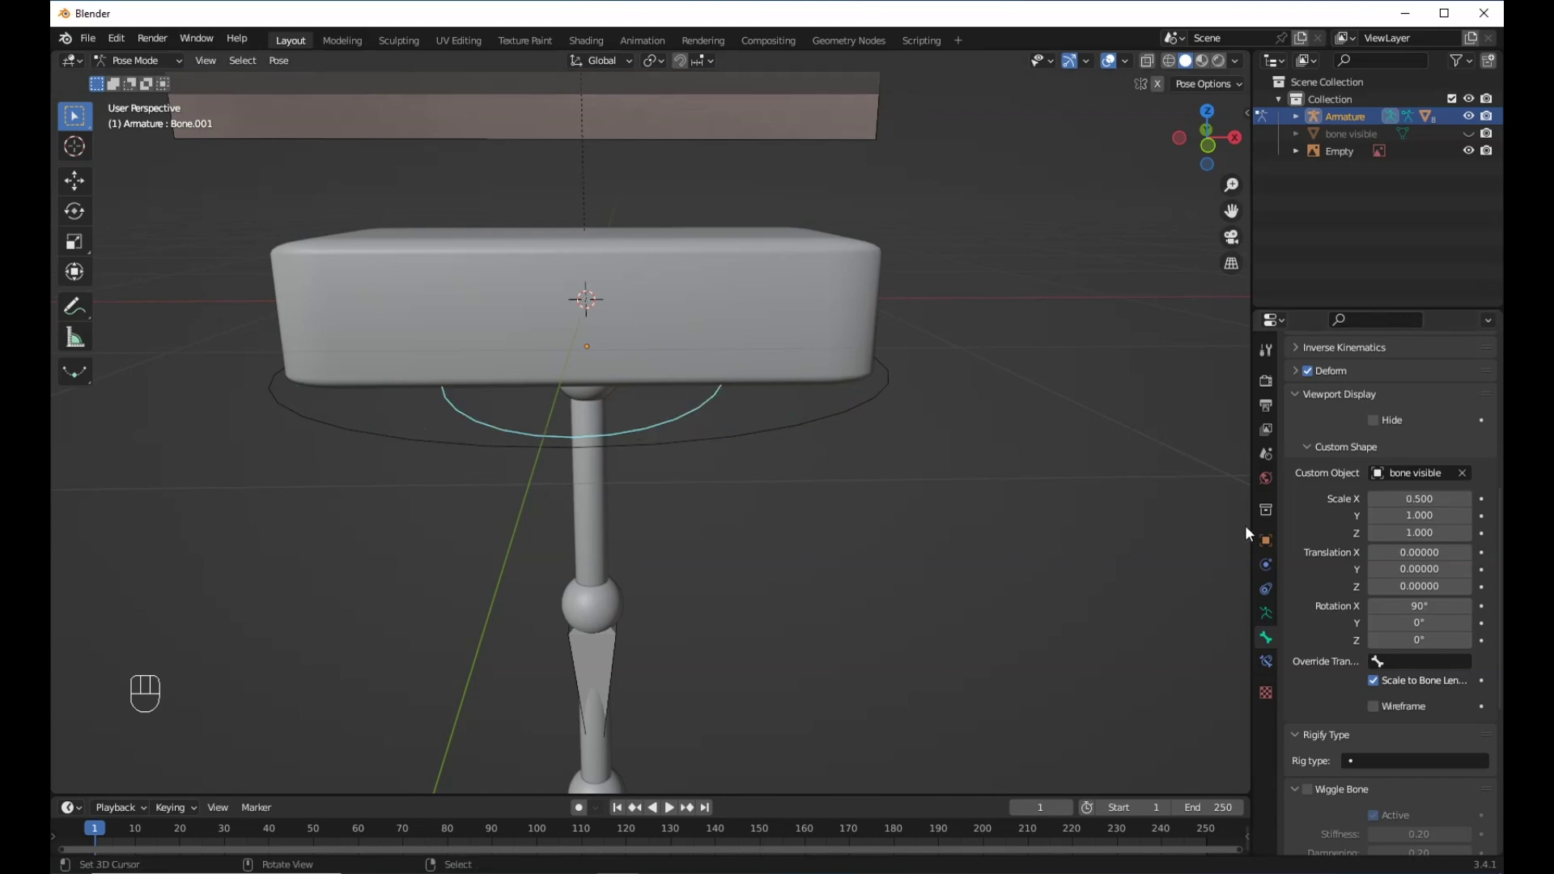